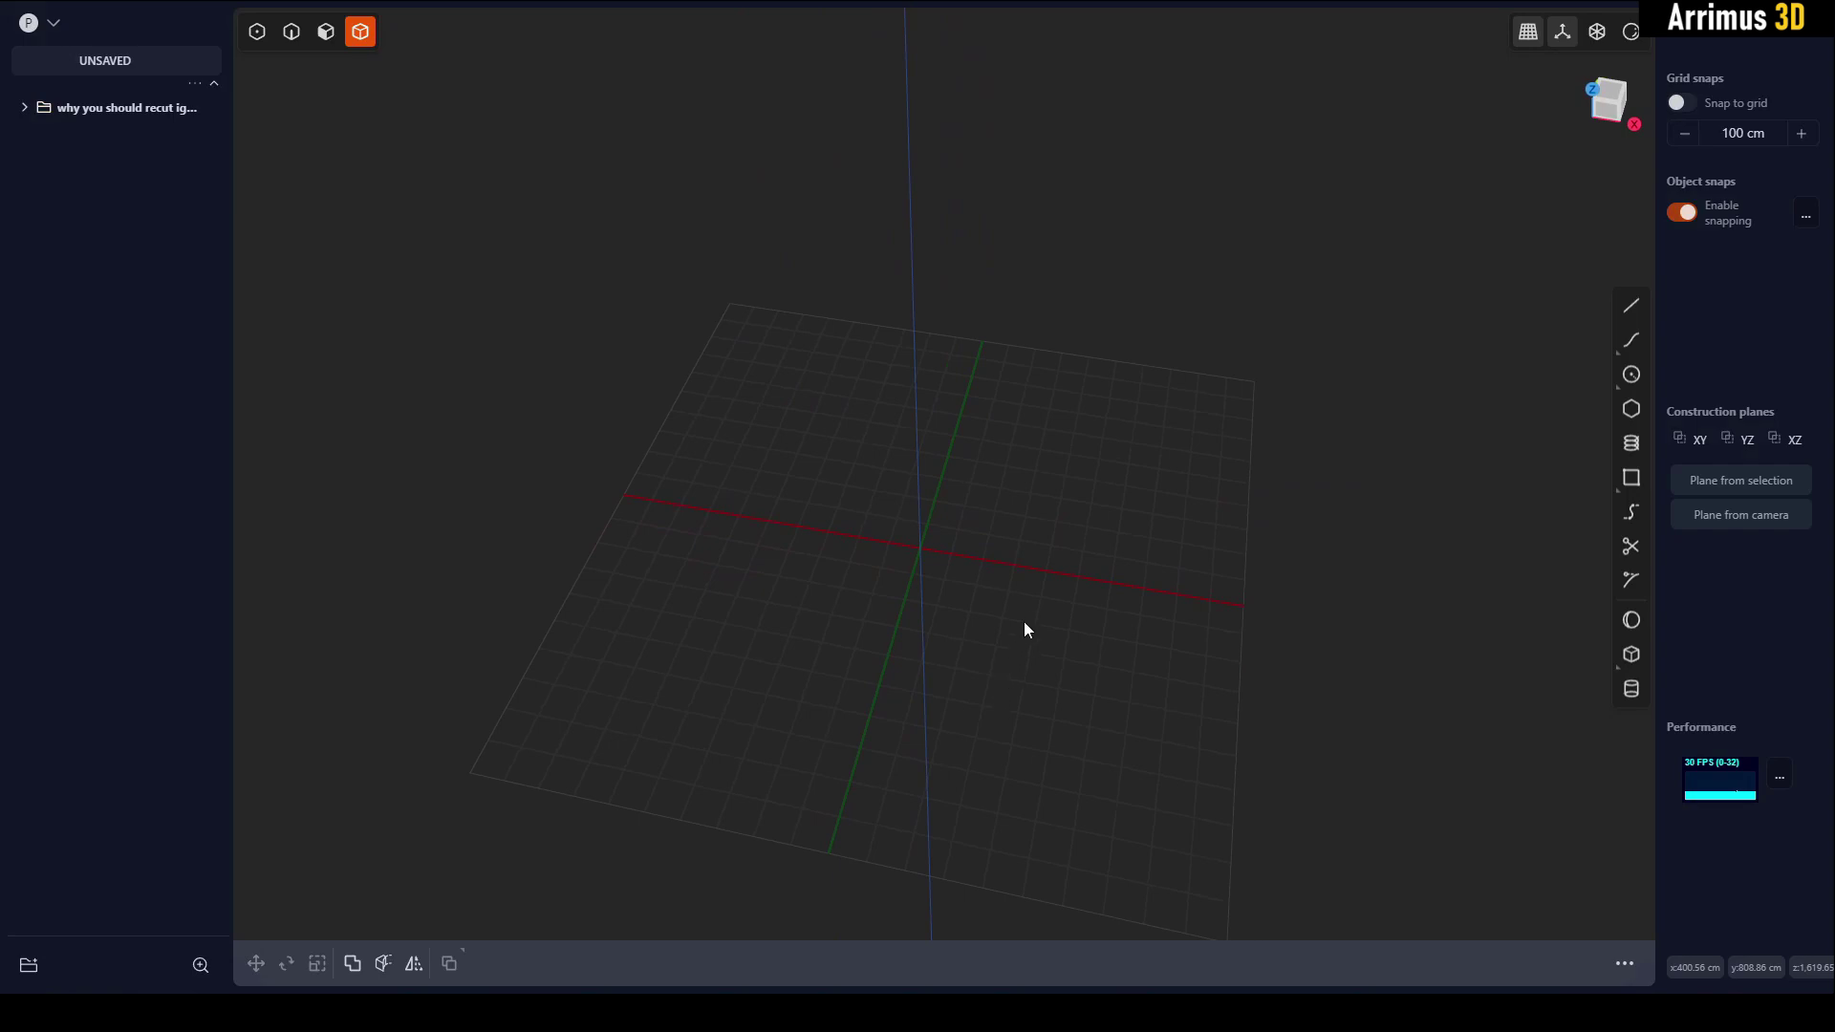
# Examine the finished robot, helmet and weapon models from several angles and zoom levels.
pyautogui.moveTo(1004, 660); pyautogui.dragTo(812, 643, button='middle')
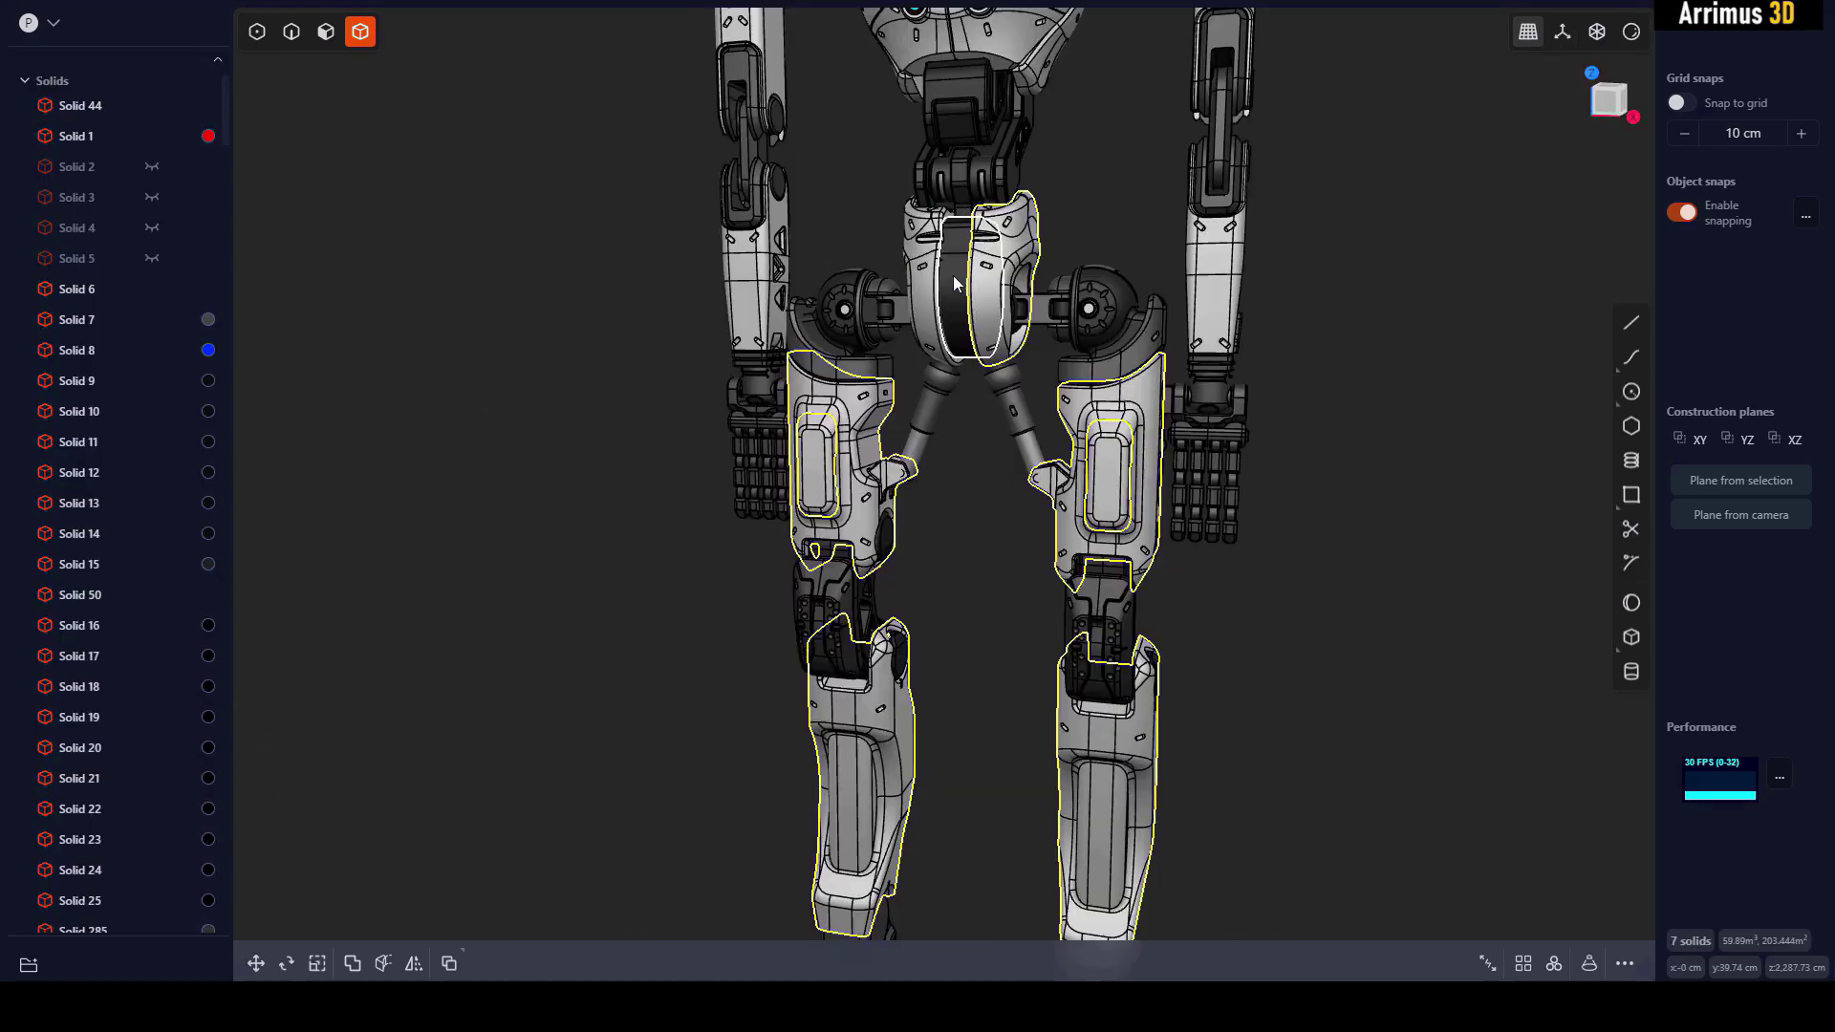
pyautogui.scroll(-5, 954, 283)
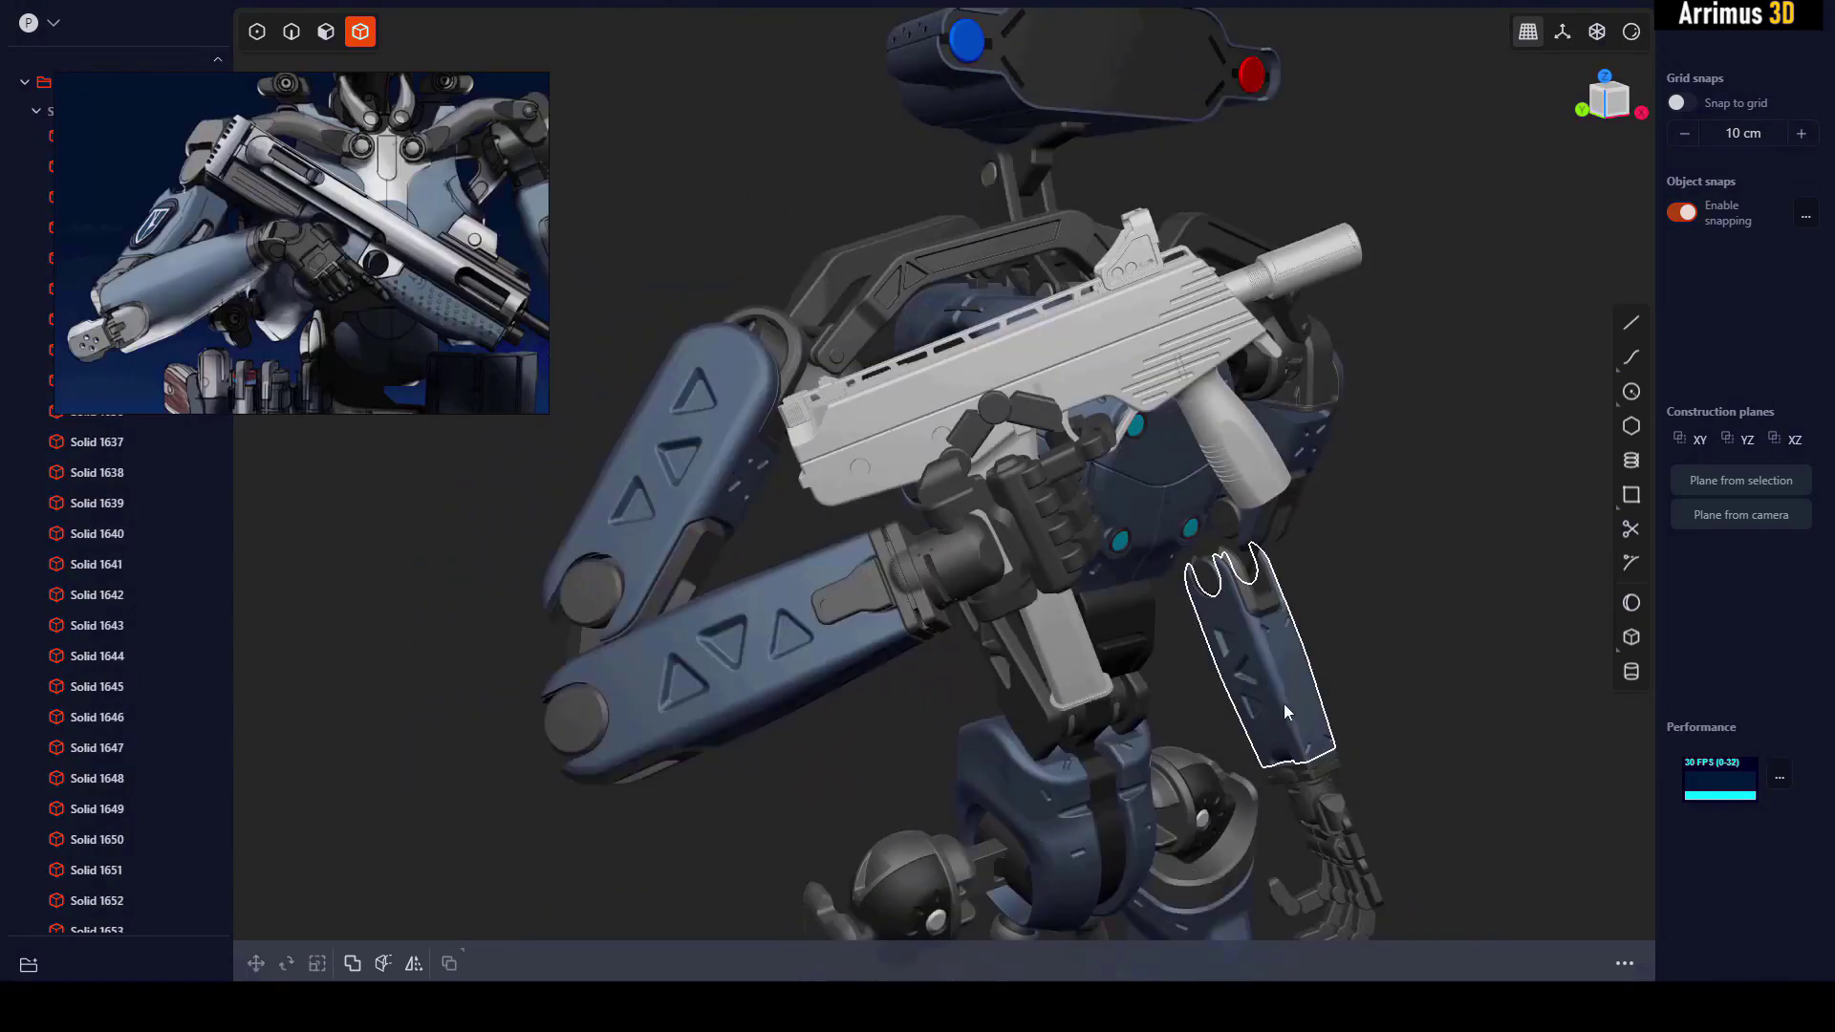
pyautogui.moveTo(1283, 704); pyautogui.dragTo(1065, 588, button='middle')
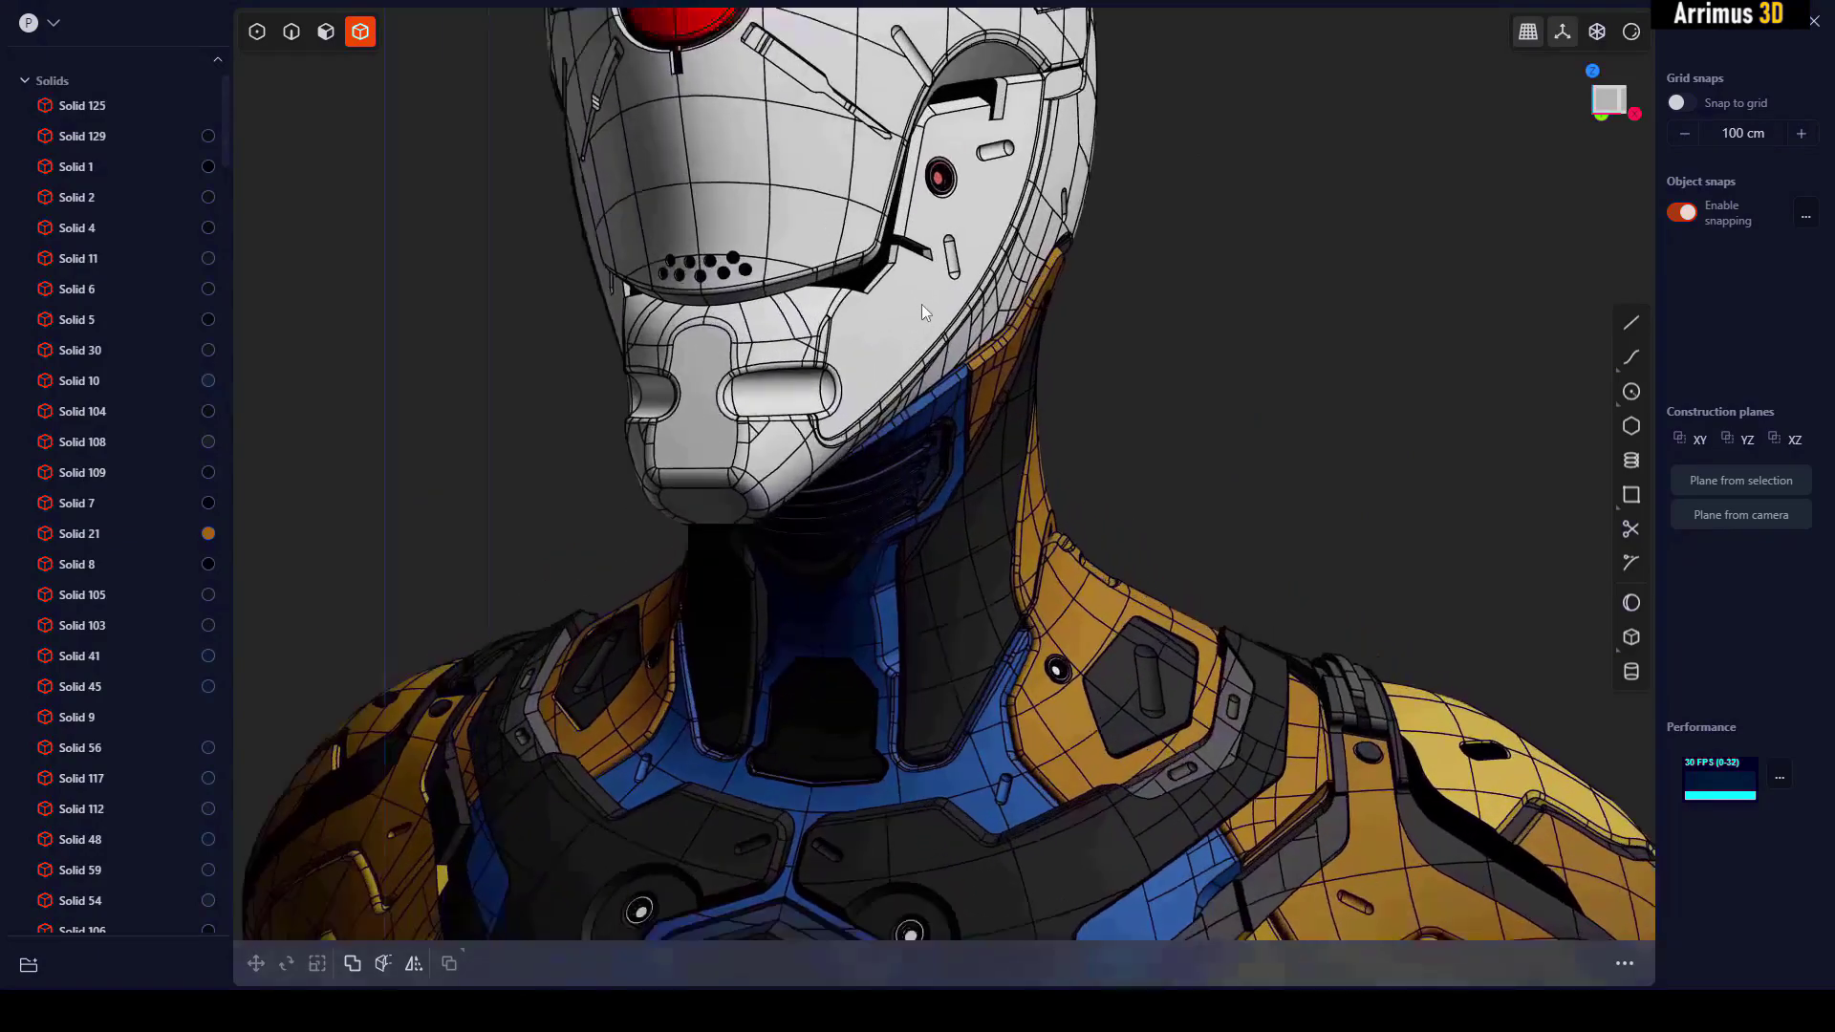
pyautogui.keyDown('shift'); pyautogui.moveTo(922, 304); pyautogui.dragTo(697, 531, button='middle'); pyautogui.keyUp('shift')
pyautogui.scroll(2, 903, 354)
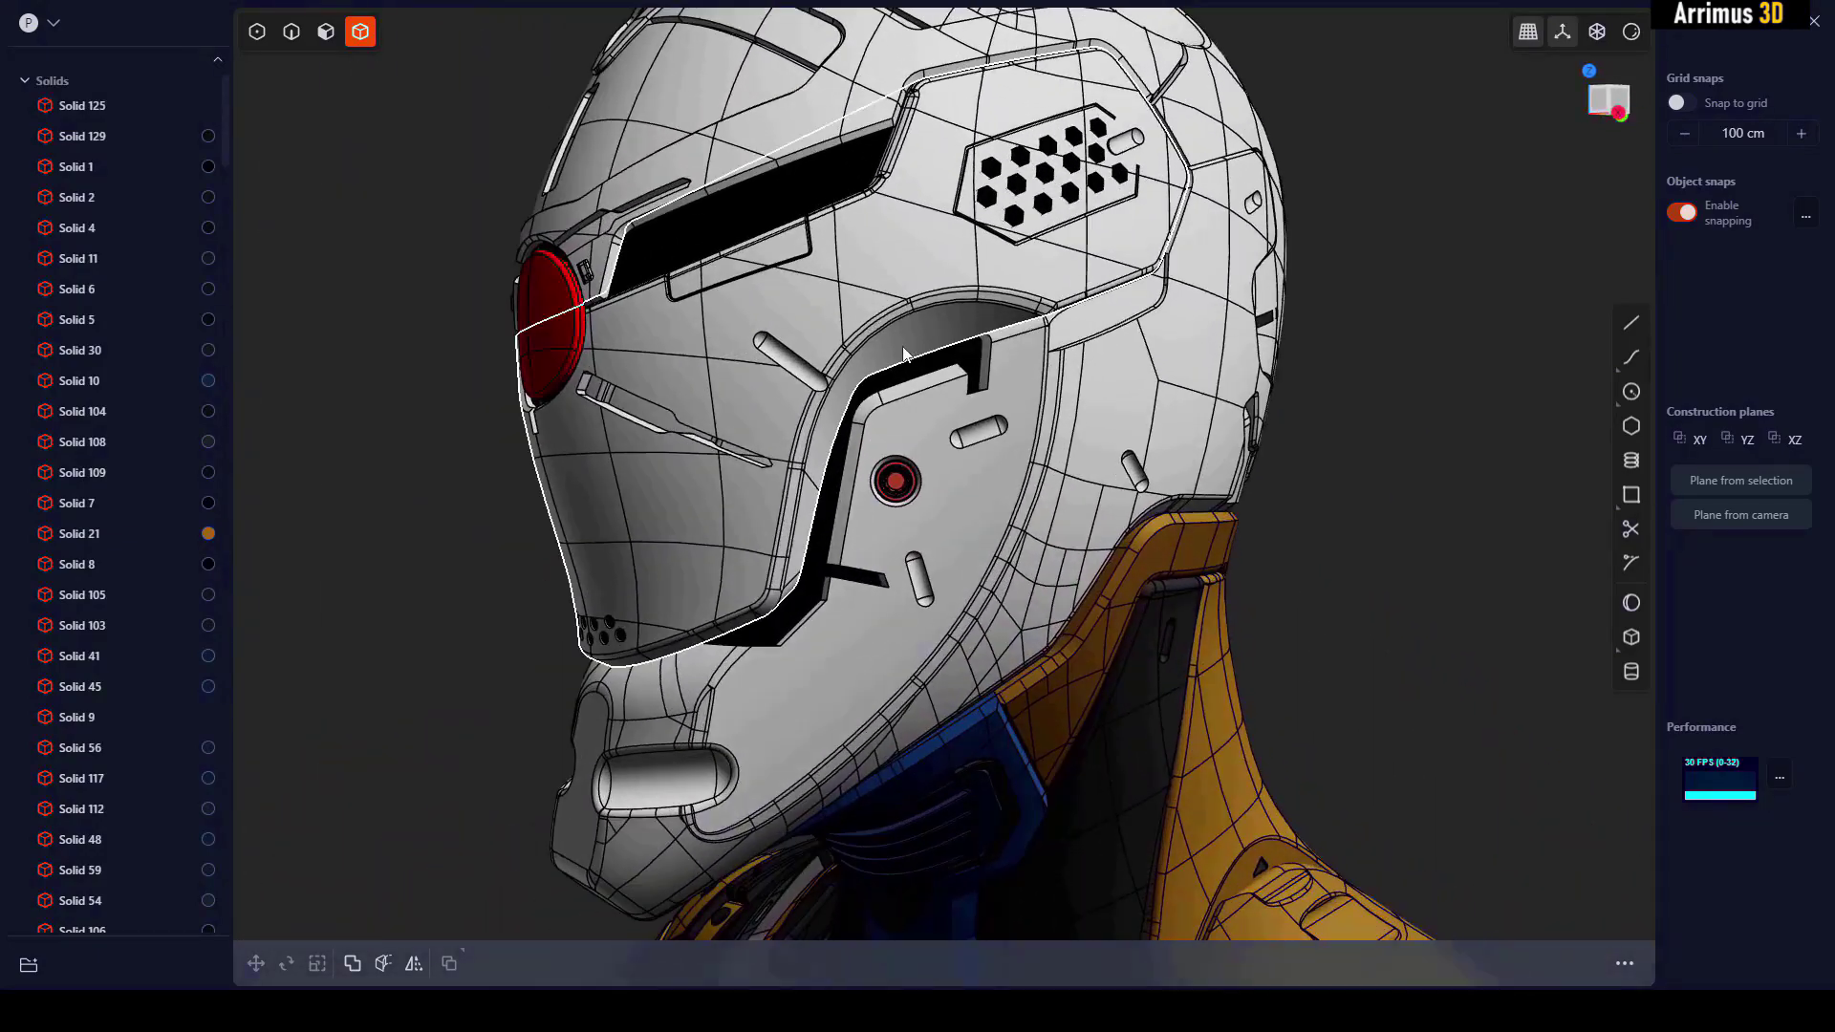
pyautogui.scroll(-3, 904, 353)
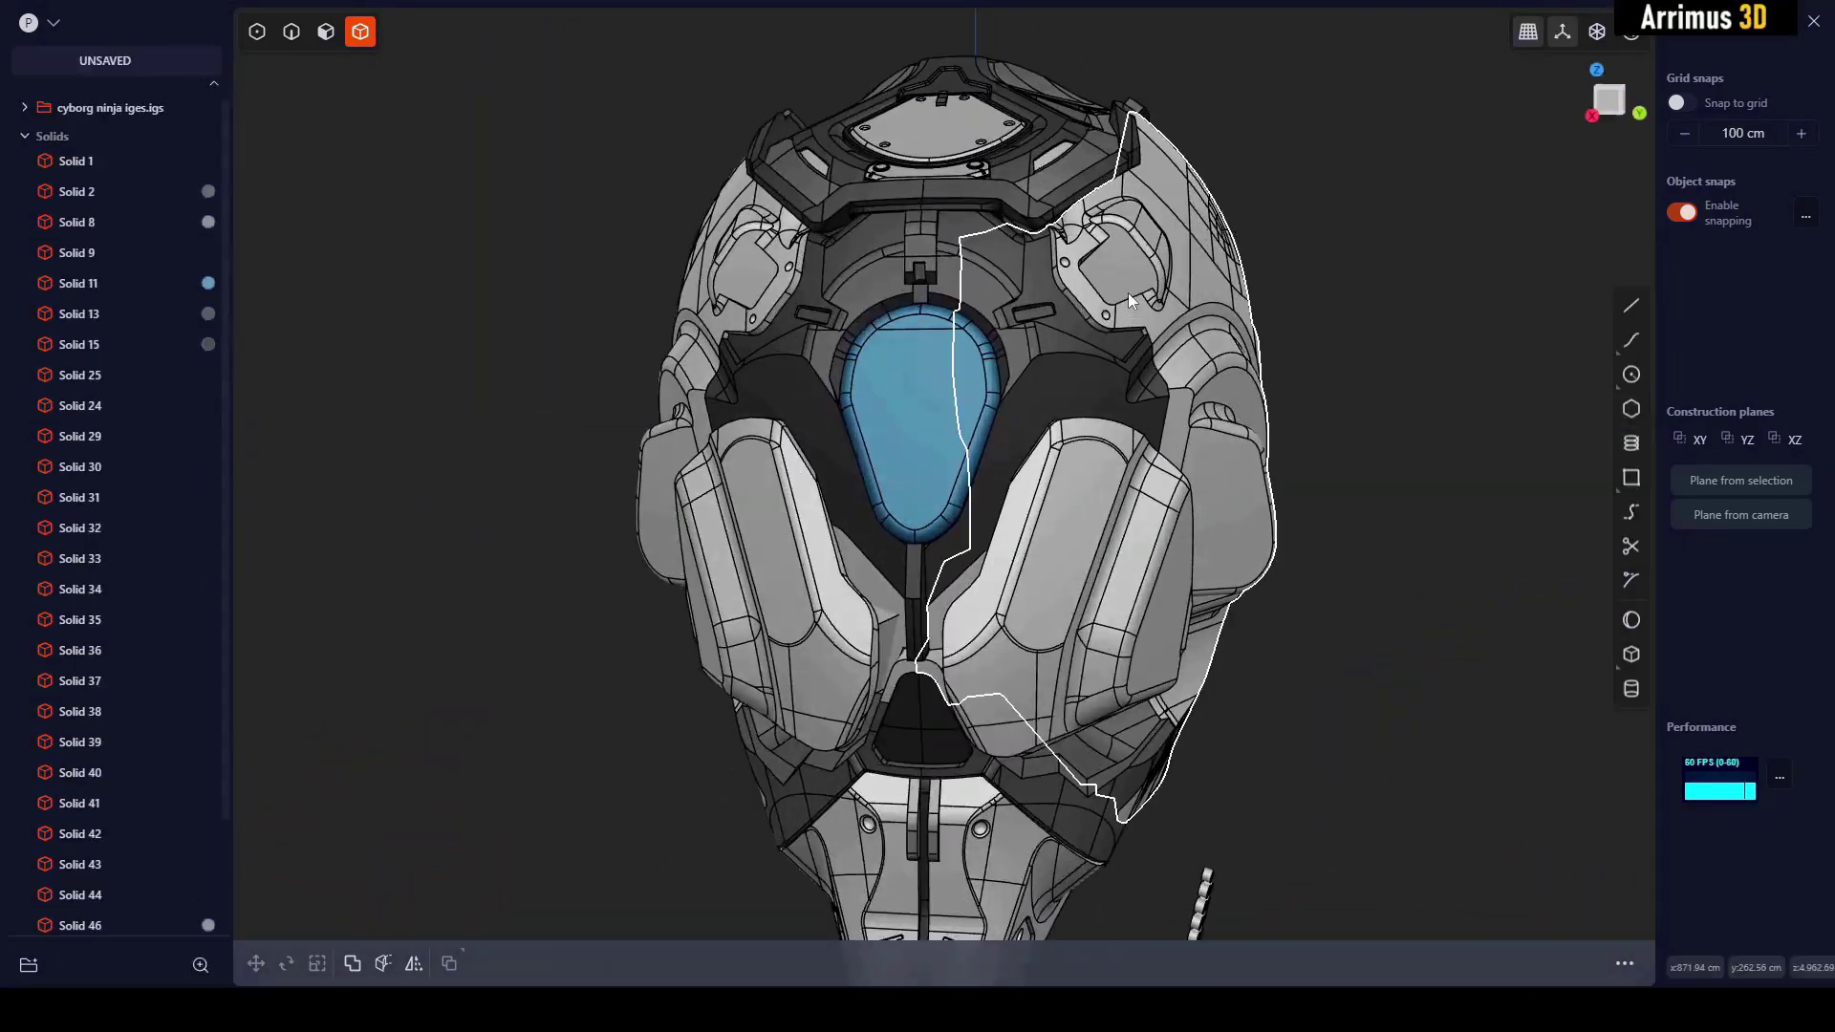
pyautogui.moveTo(1128, 292); pyautogui.dragTo(990, 338, button='middle')
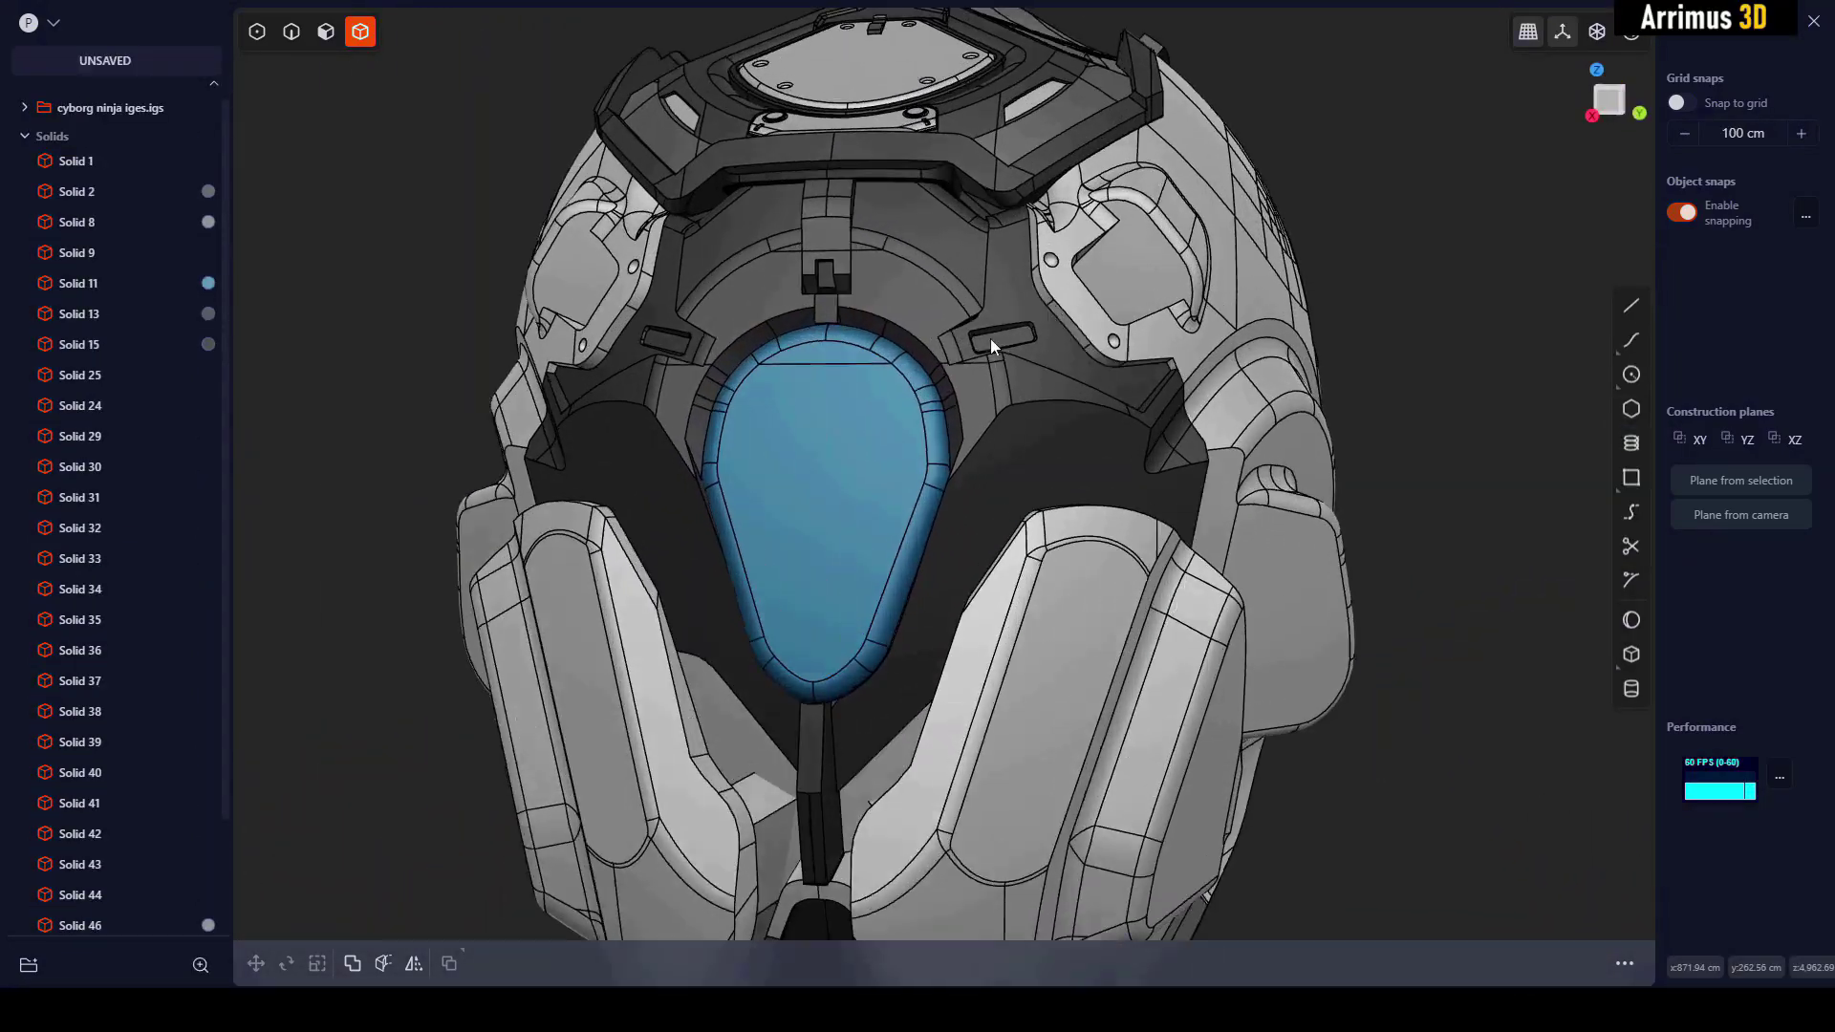
pyautogui.scroll(5, 990, 339)
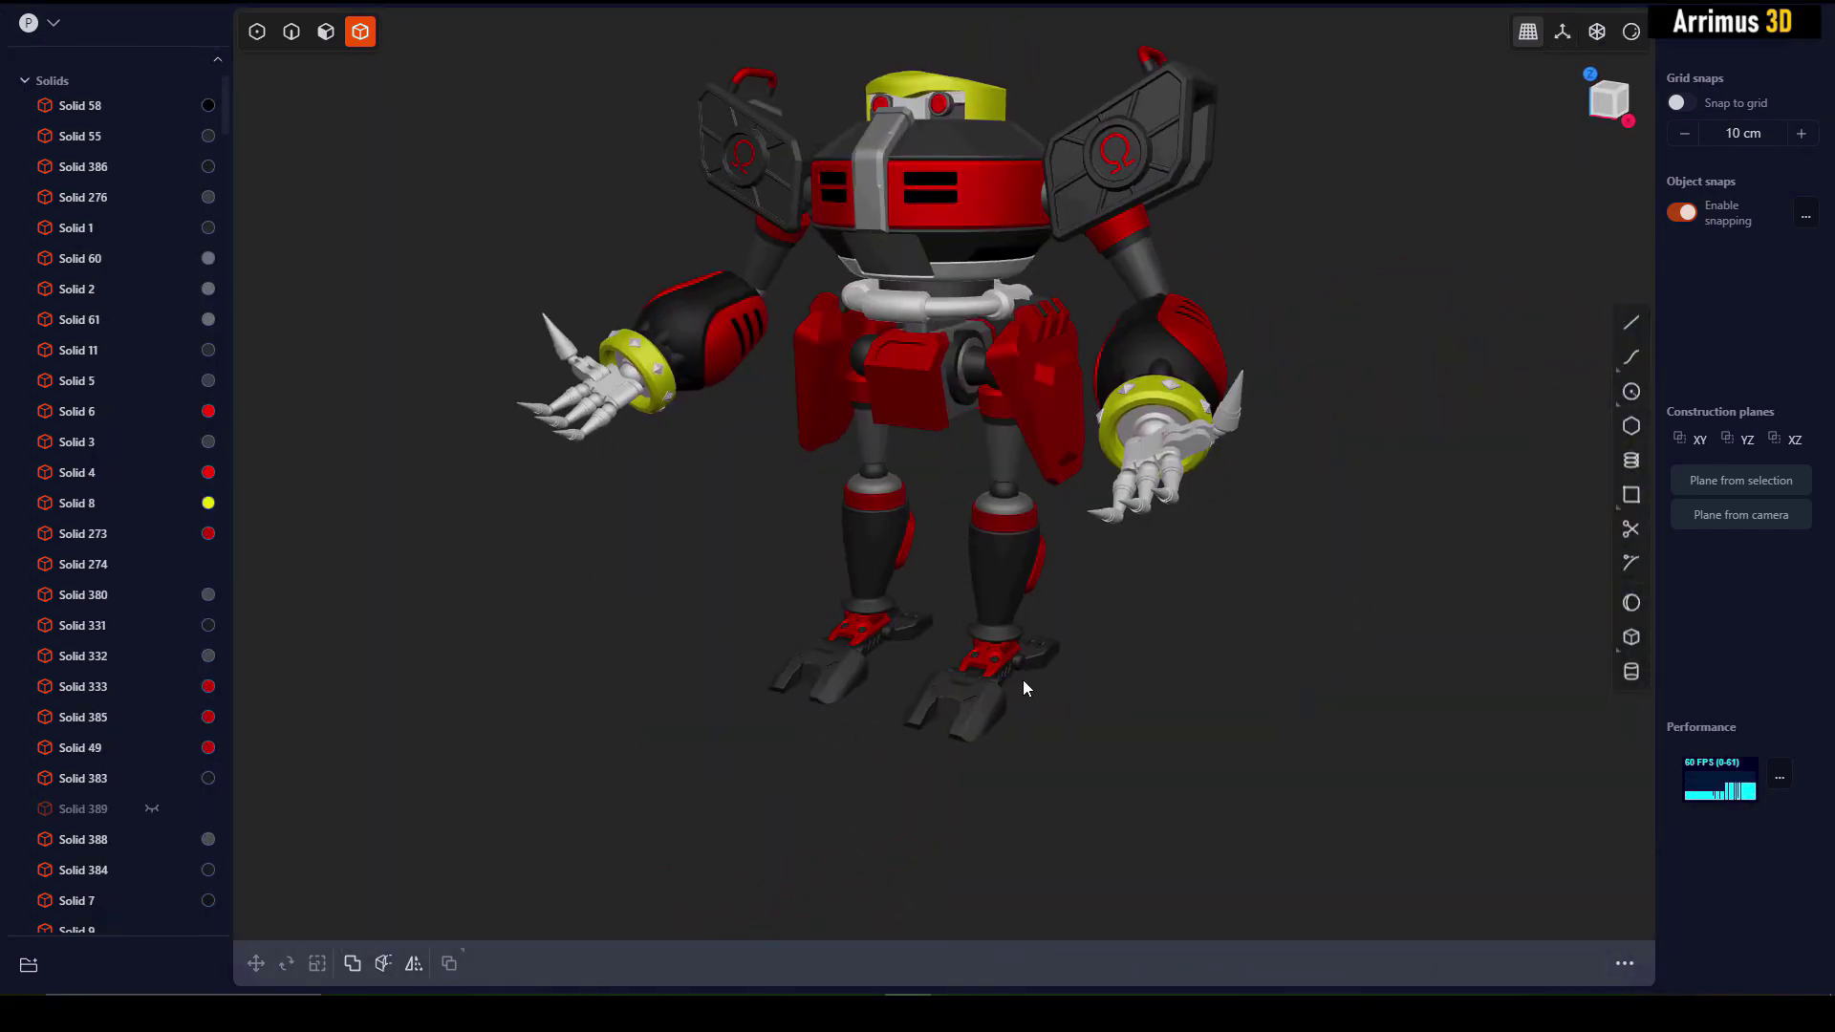
pyautogui.click(1023, 680)
pyautogui.scroll(5, 1024, 681)
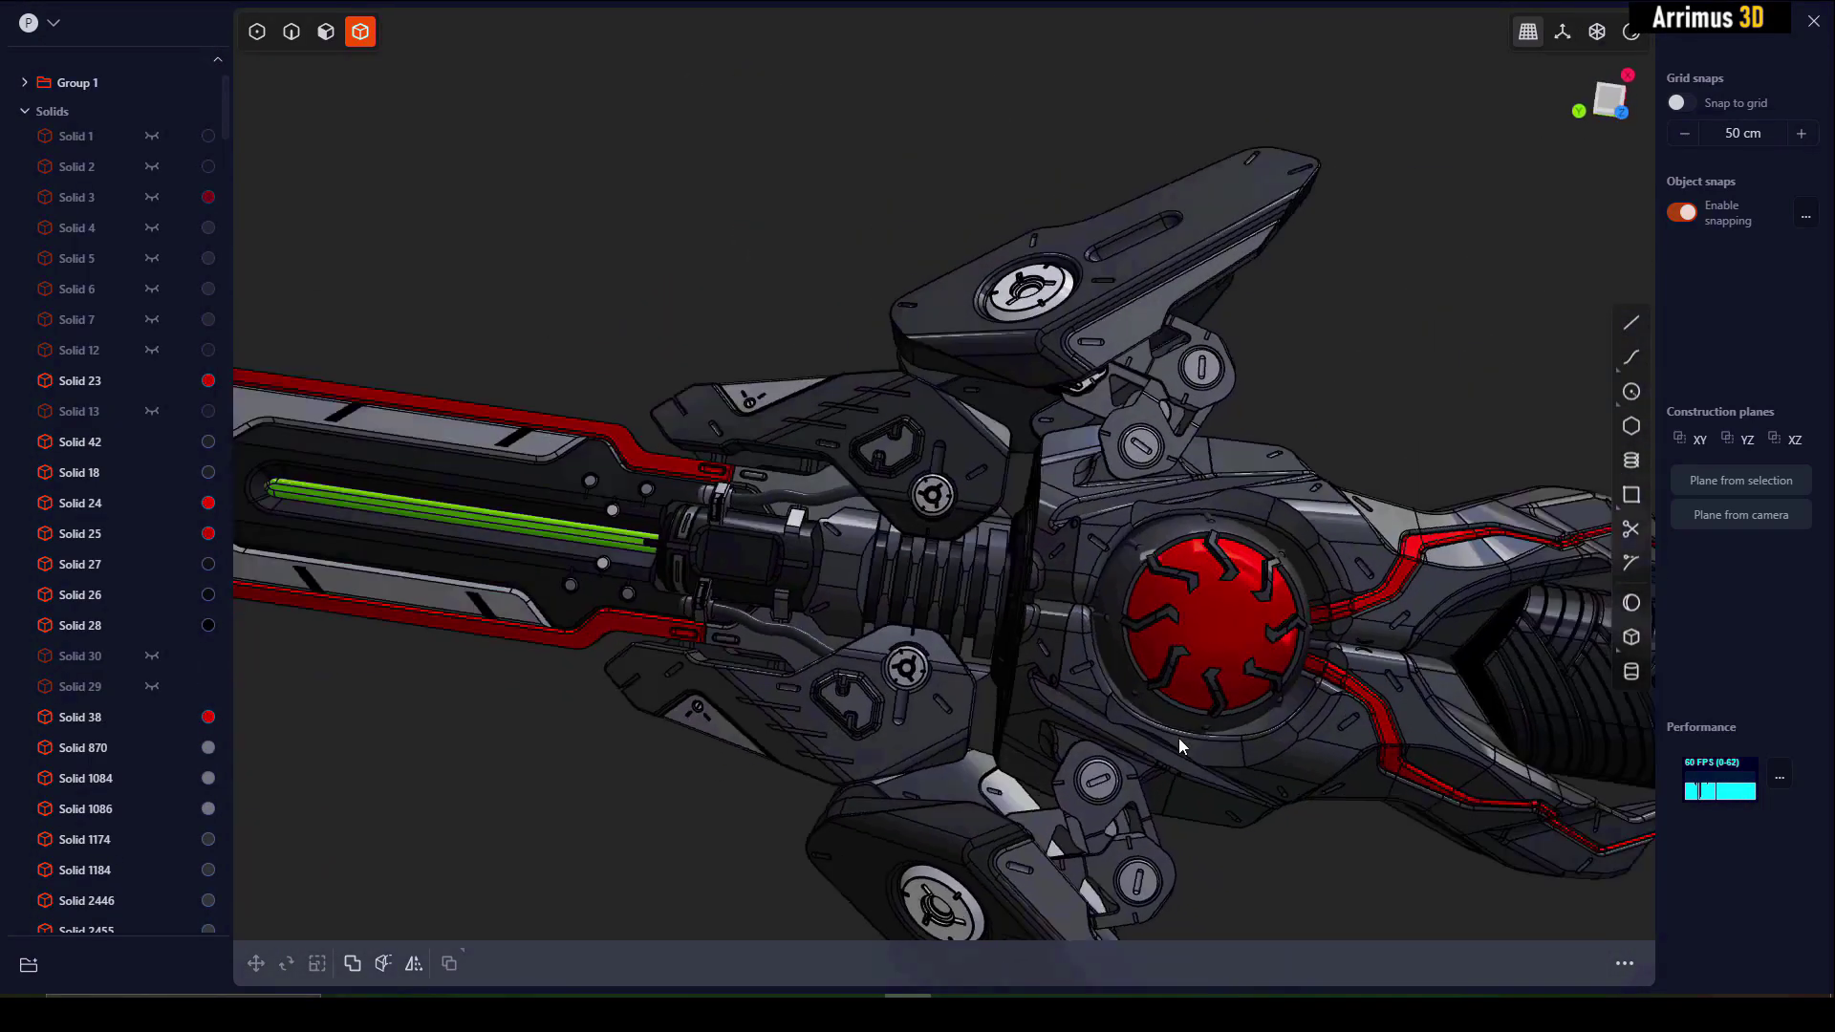
pyautogui.moveTo(1179, 738); pyautogui.dragTo(999, 497, button='middle')
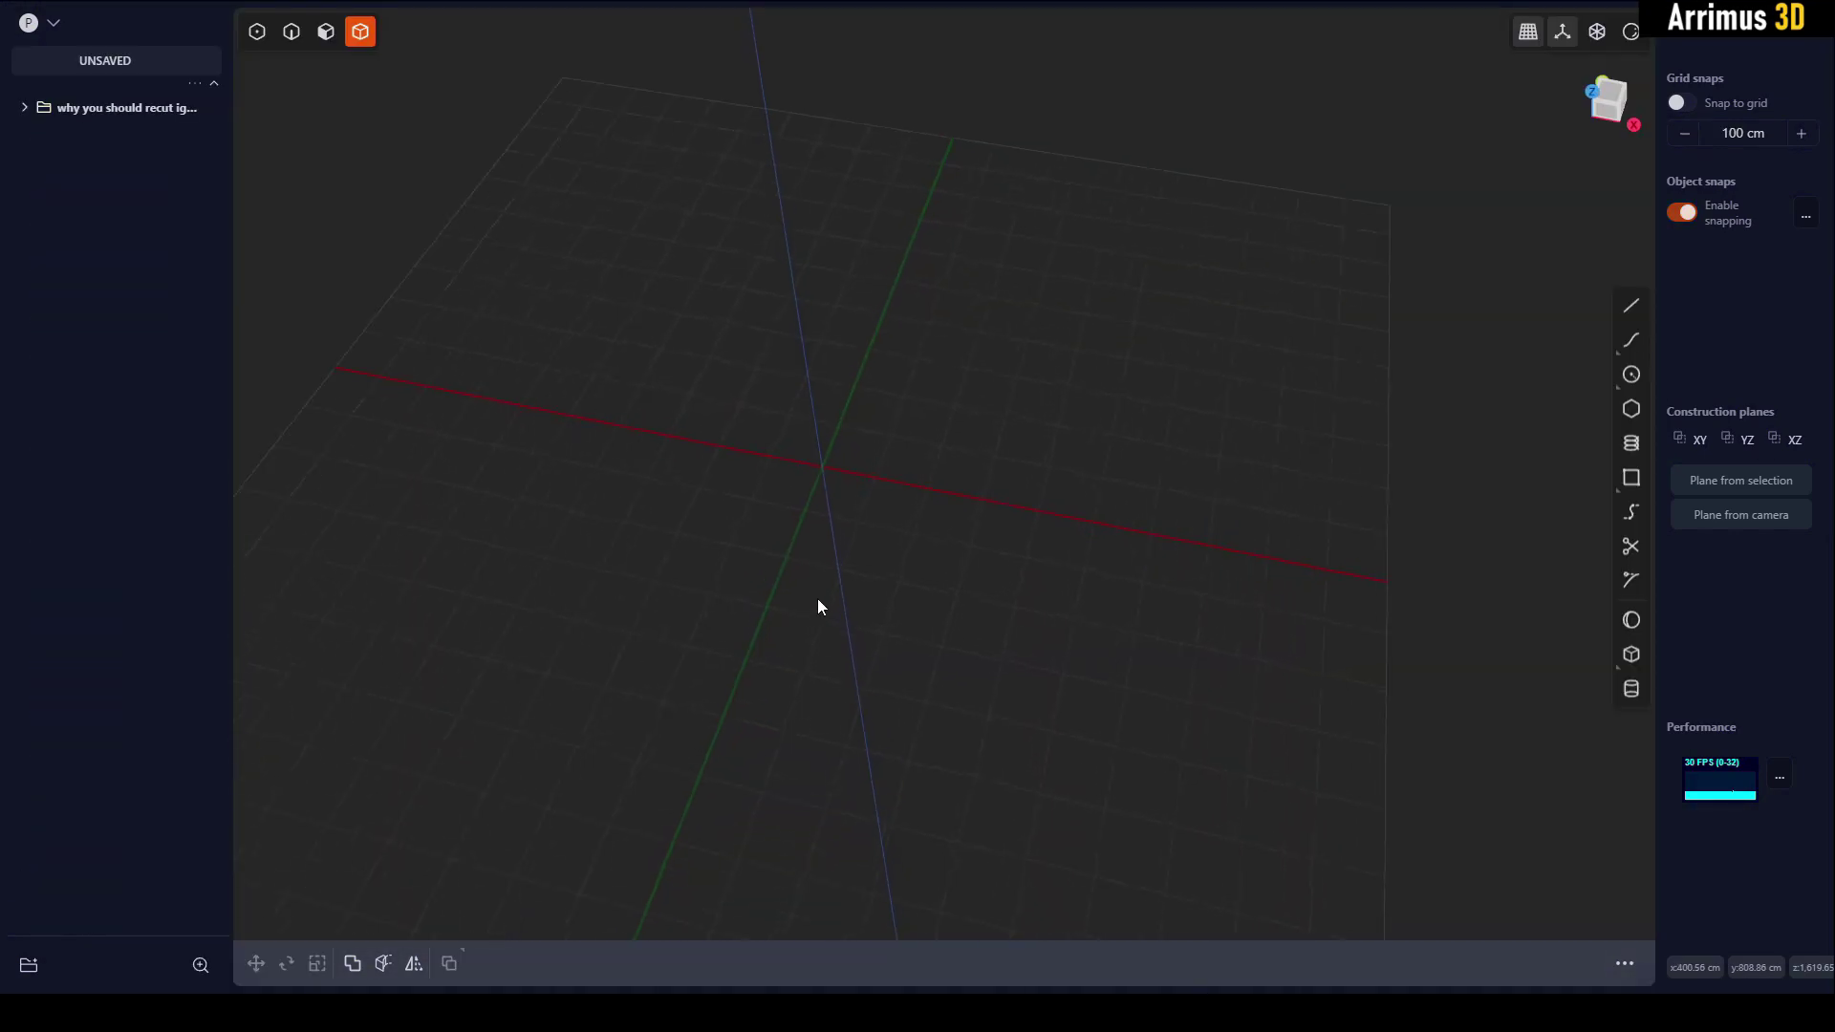
# Draw a closed six-segment stepped polyline on the ground plane, starting at the origin and extending along the X axis.
pyautogui.press('l')
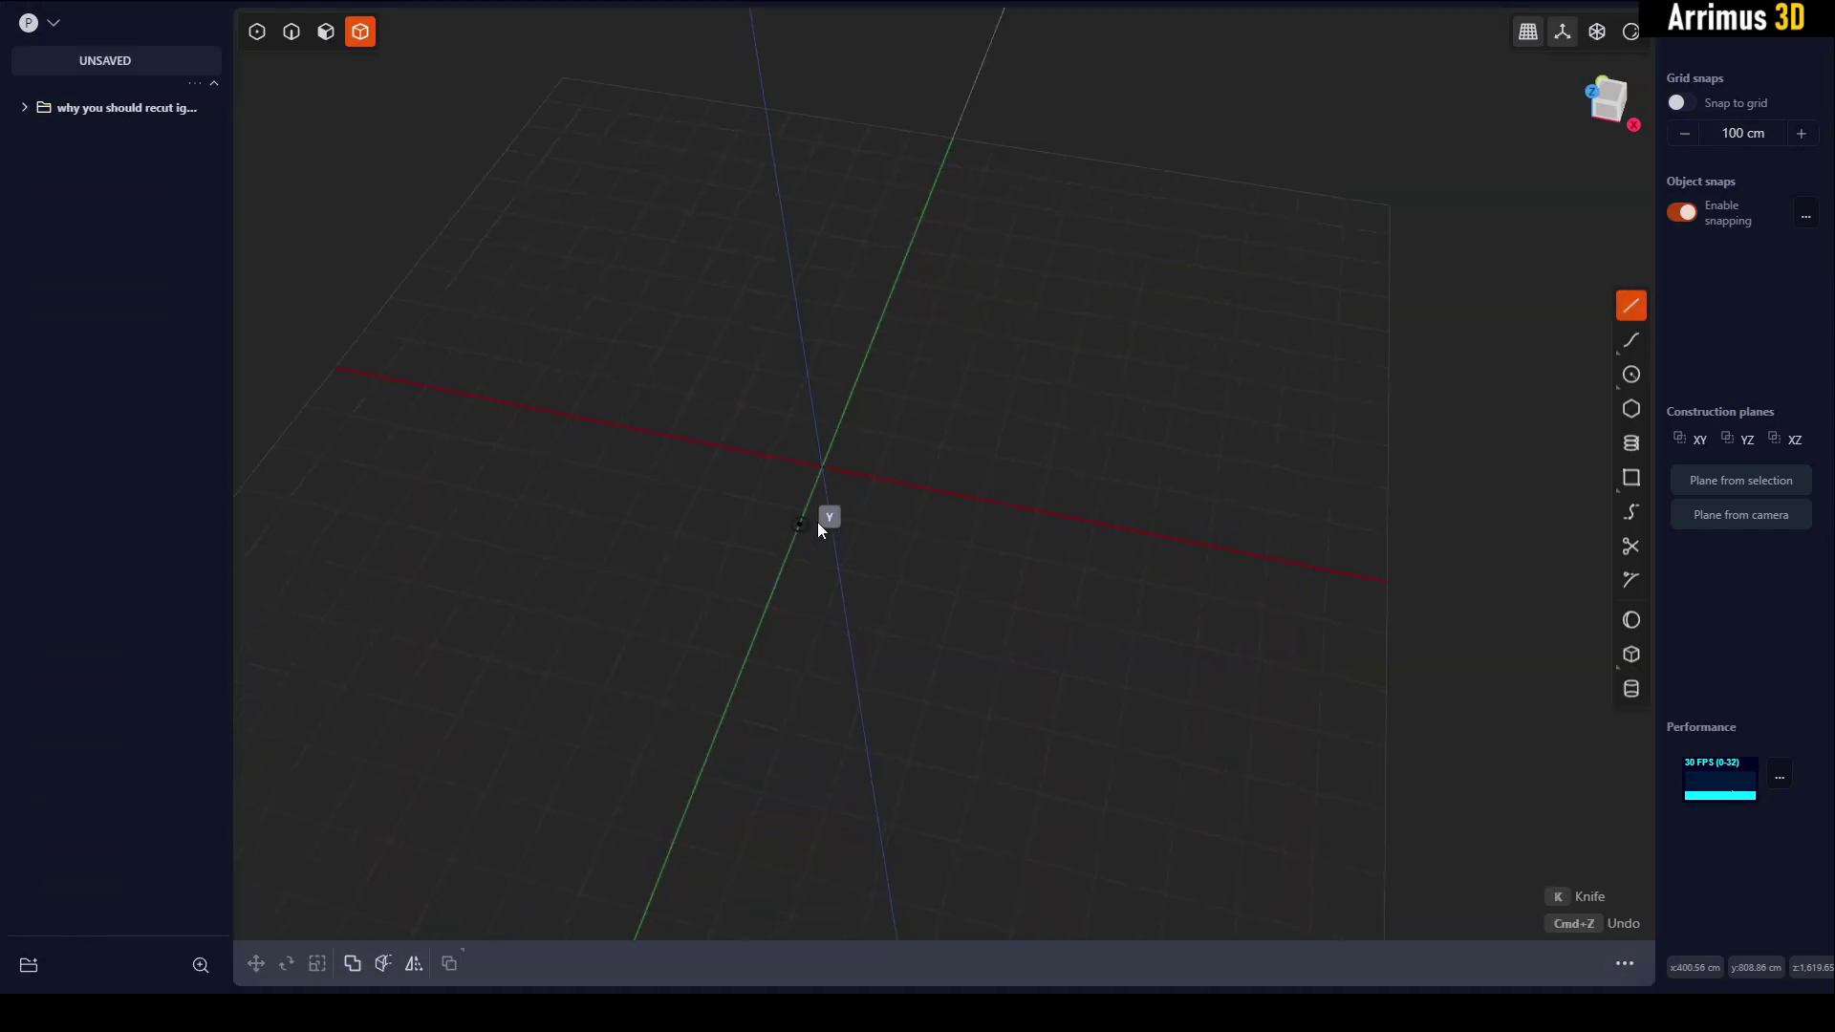
pyautogui.click(822, 466)
pyautogui.click(776, 582)
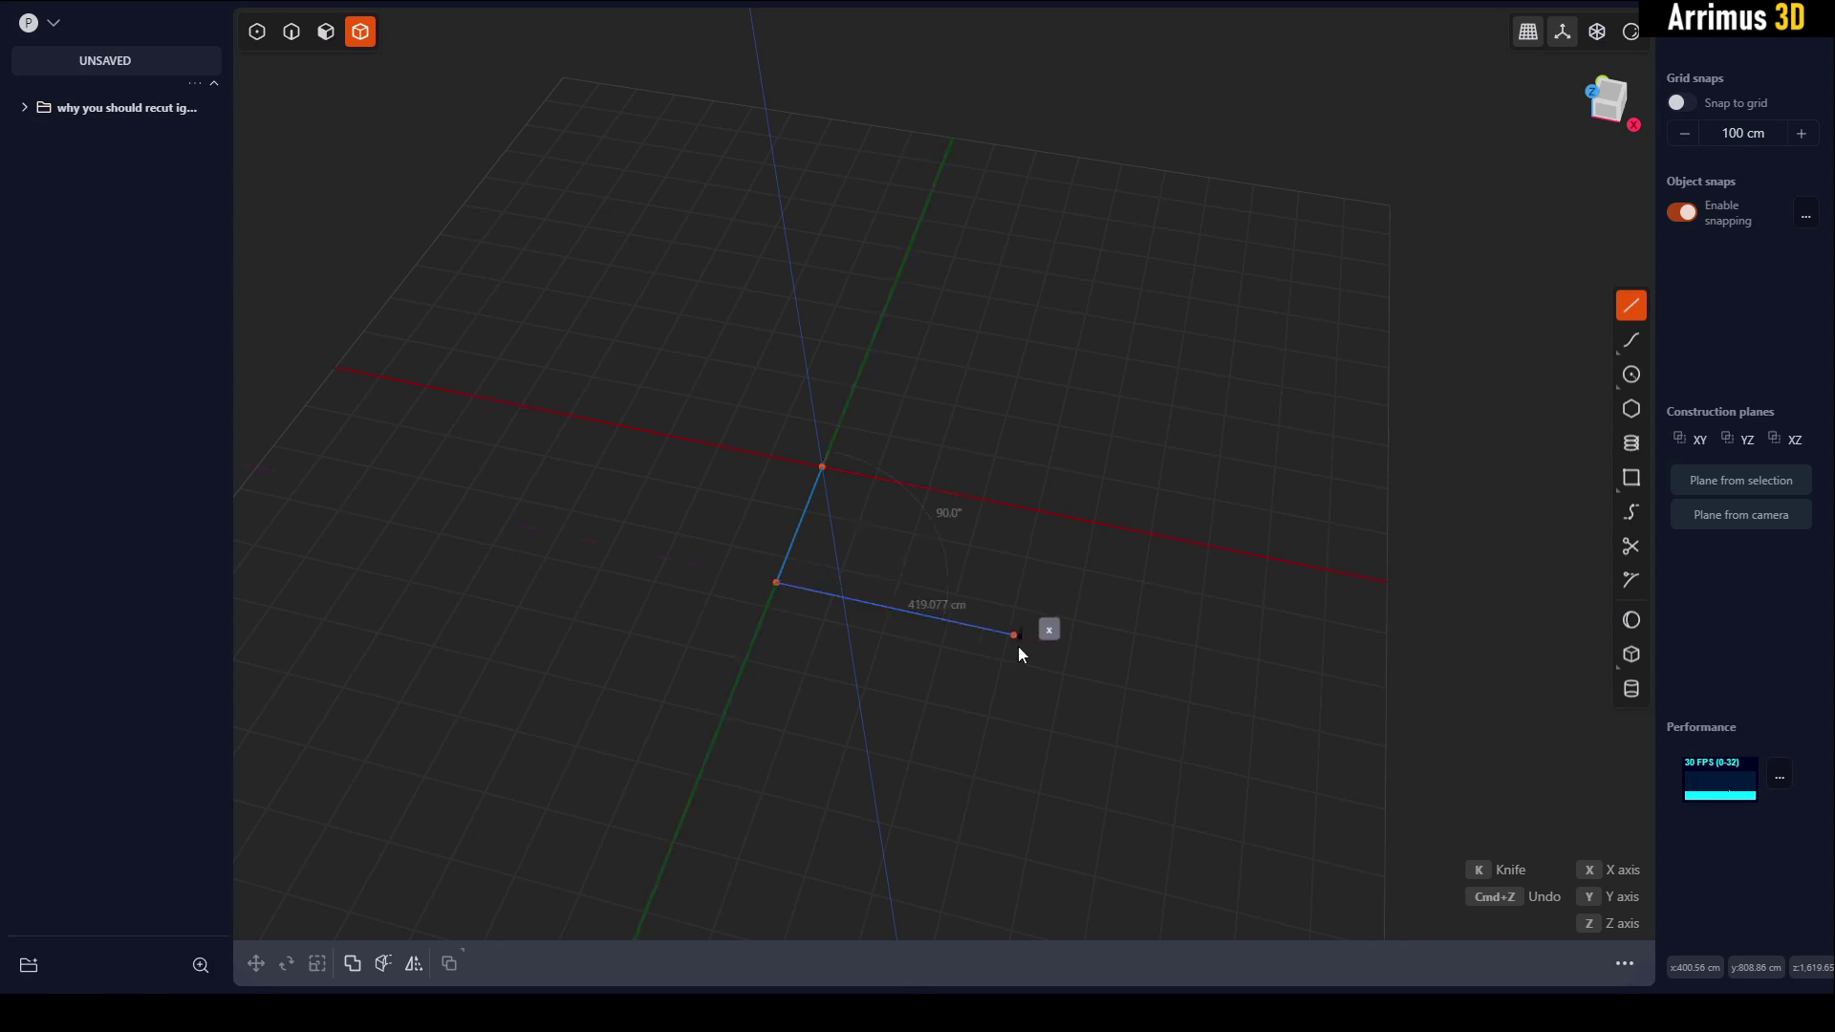
pyautogui.click(1028, 638)
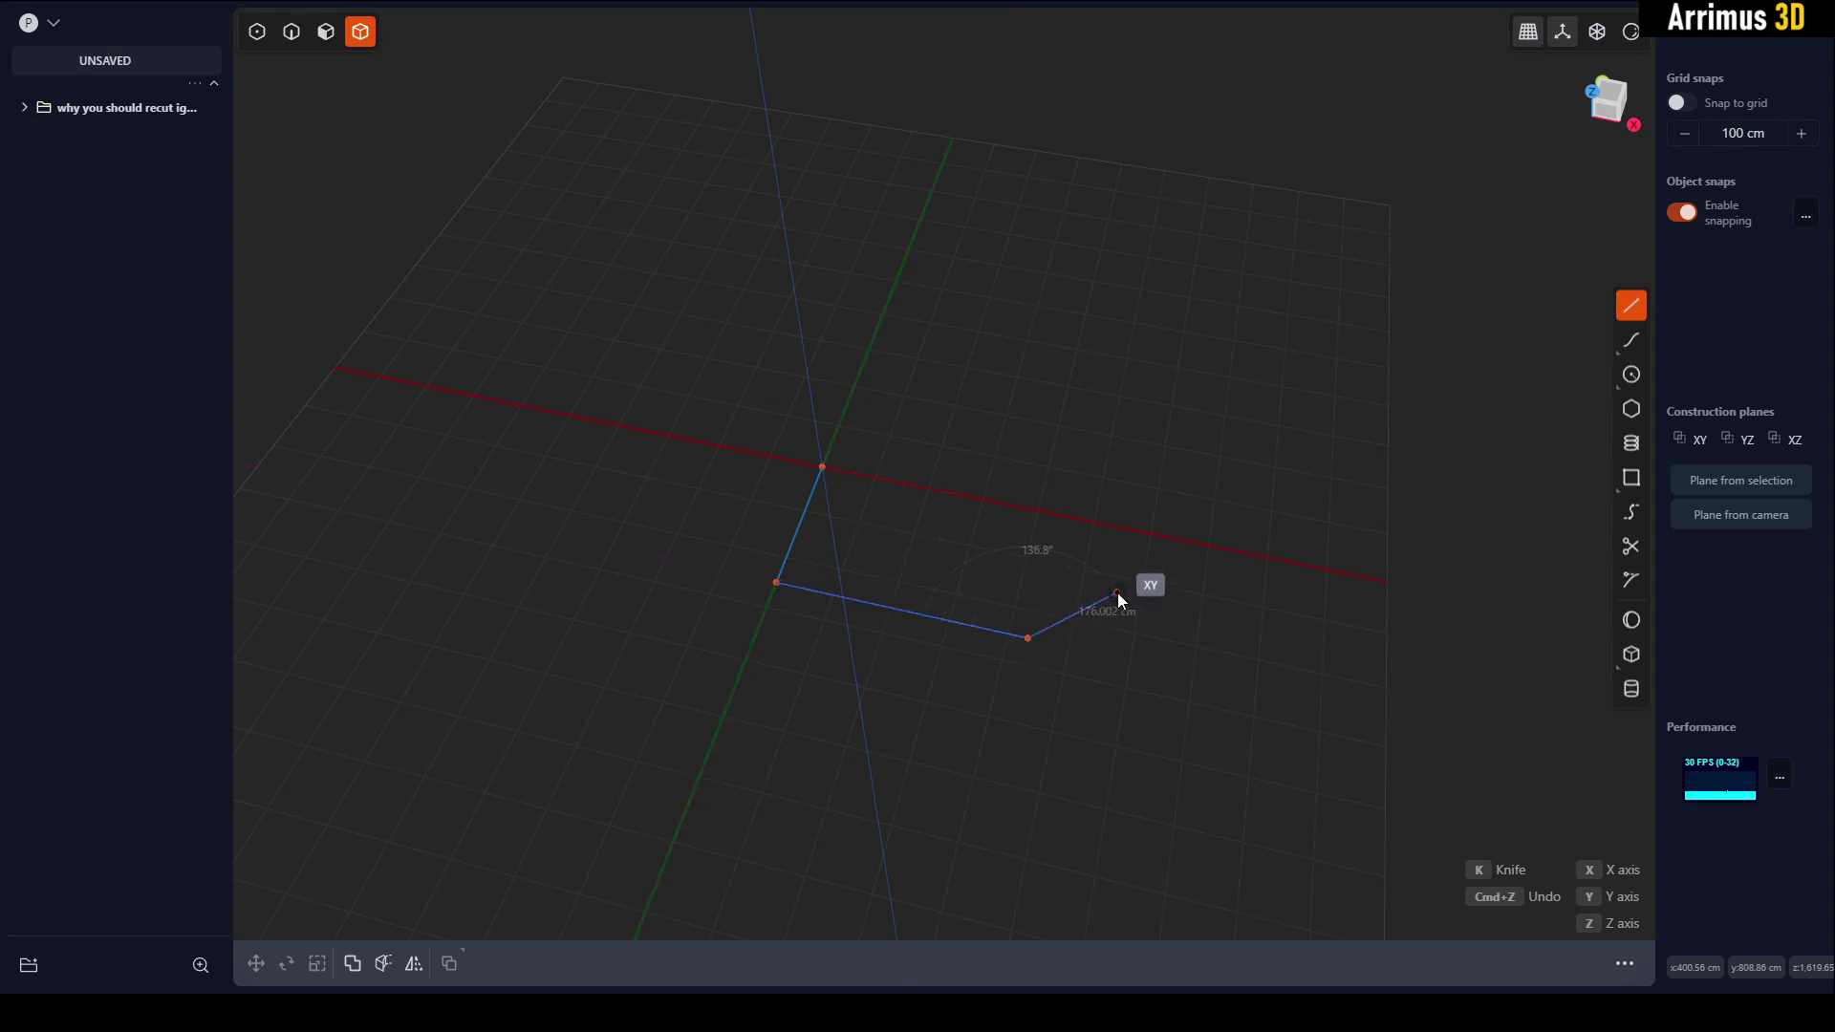
pyautogui.click(1116, 593)
pyautogui.click(1271, 624)
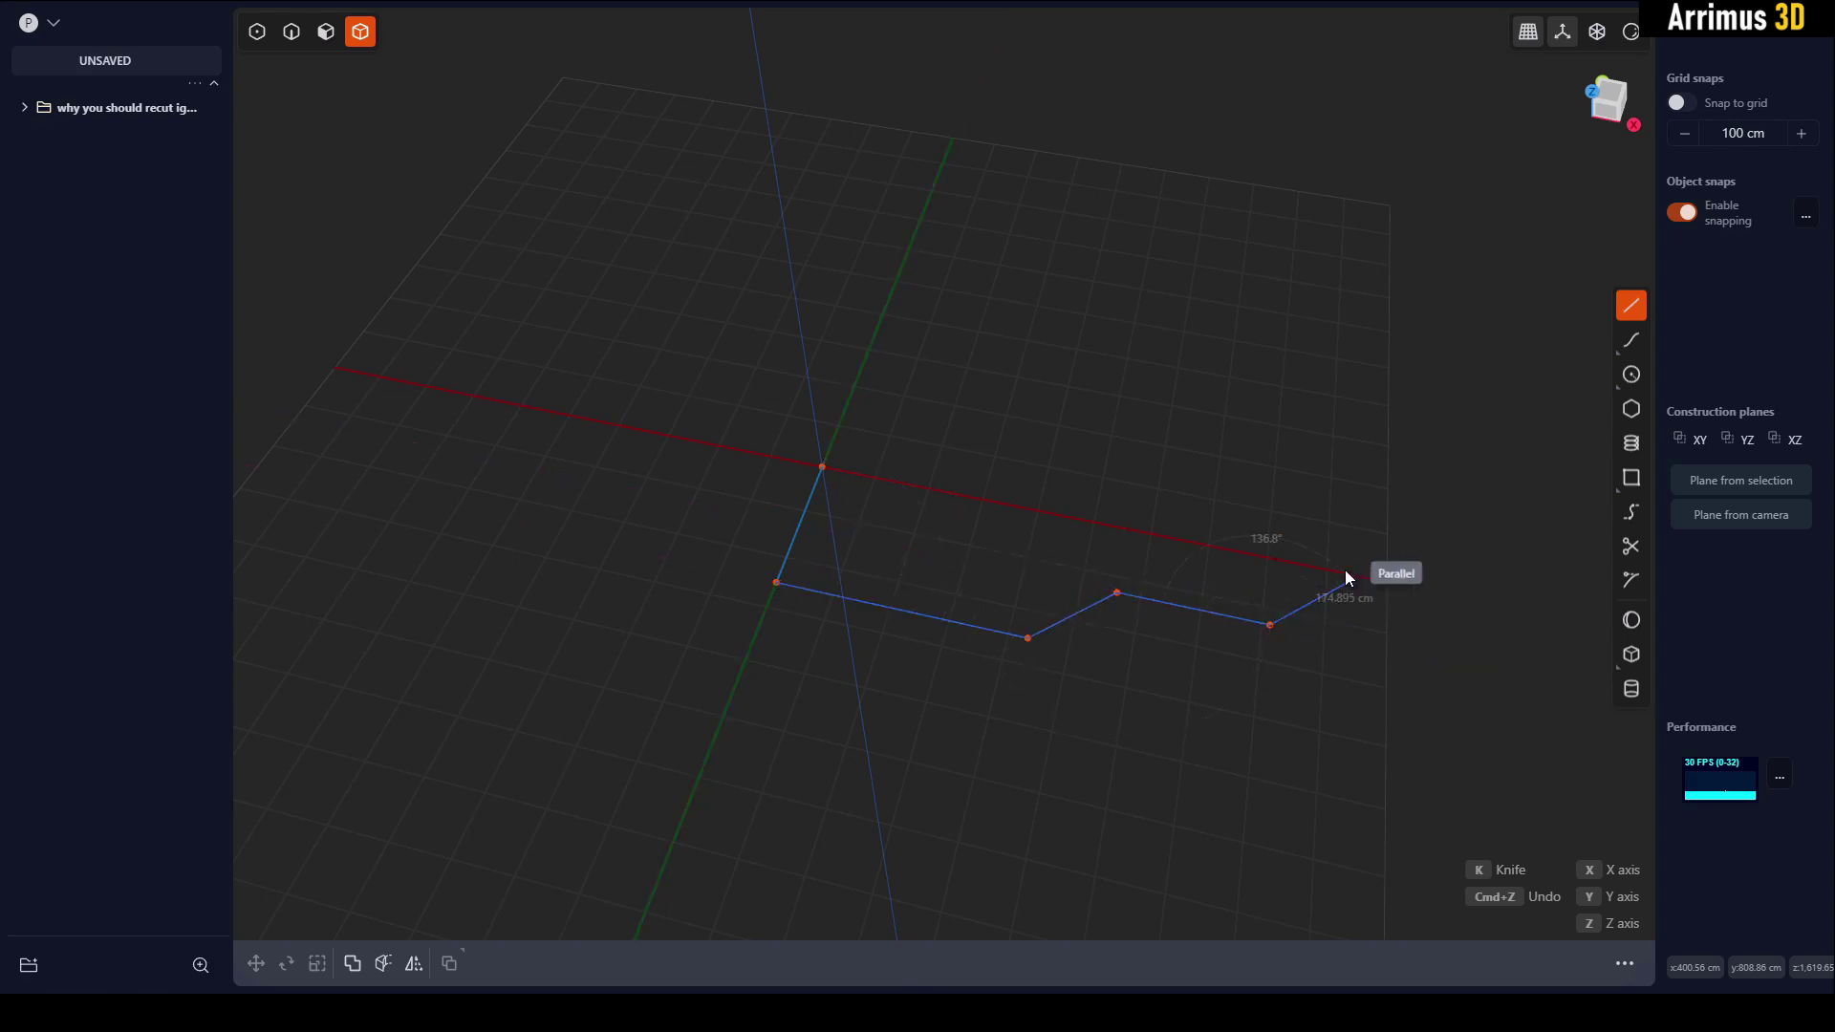
pyautogui.click(1352, 580)
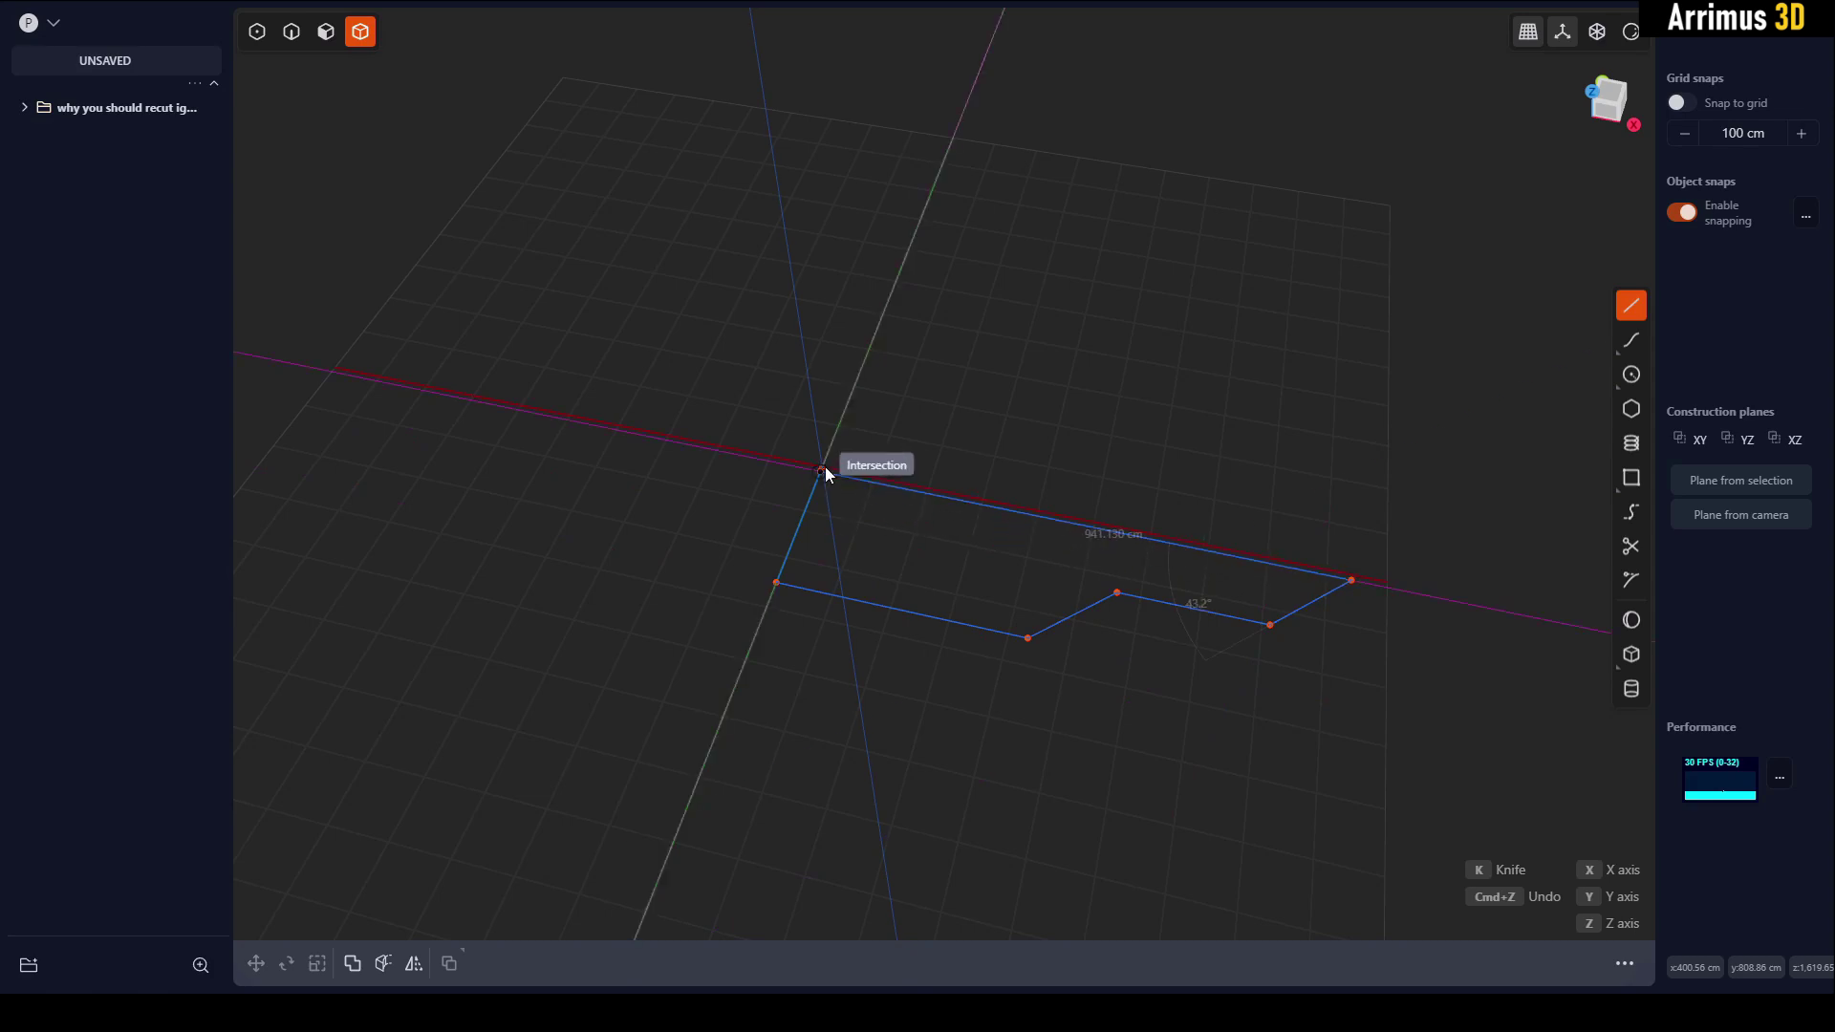
pyautogui.click(823, 468)
pyautogui.click(1127, 459)
pyautogui.moveTo(1147, 467); pyautogui.dragTo(1063, 488, button='middle')
# Extrude the enclosed profile upward about 189 cm and delete the source polyline.
pyautogui.press('3')
pyautogui.click(942, 566)
pyautogui.press('e')
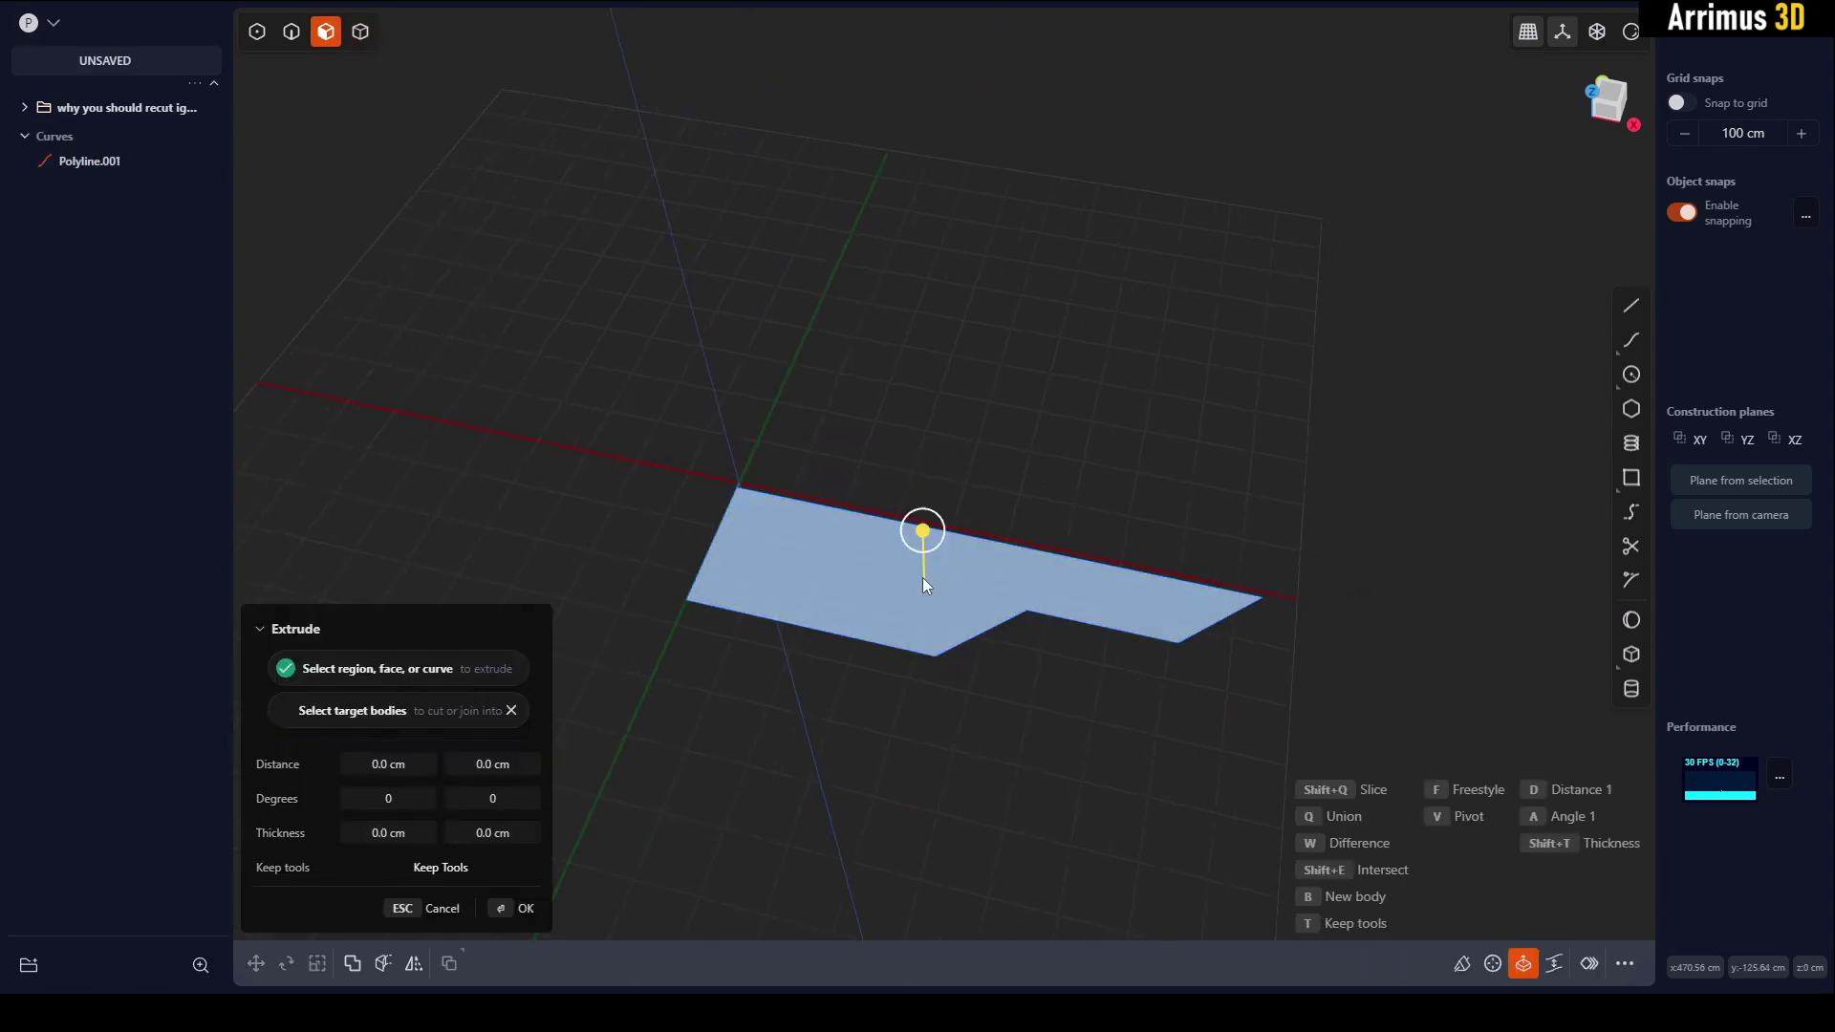
pyautogui.scroll(3, 917, 574)
pyautogui.moveTo(1032, 555); pyautogui.dragTo(979, 511, button='middle')
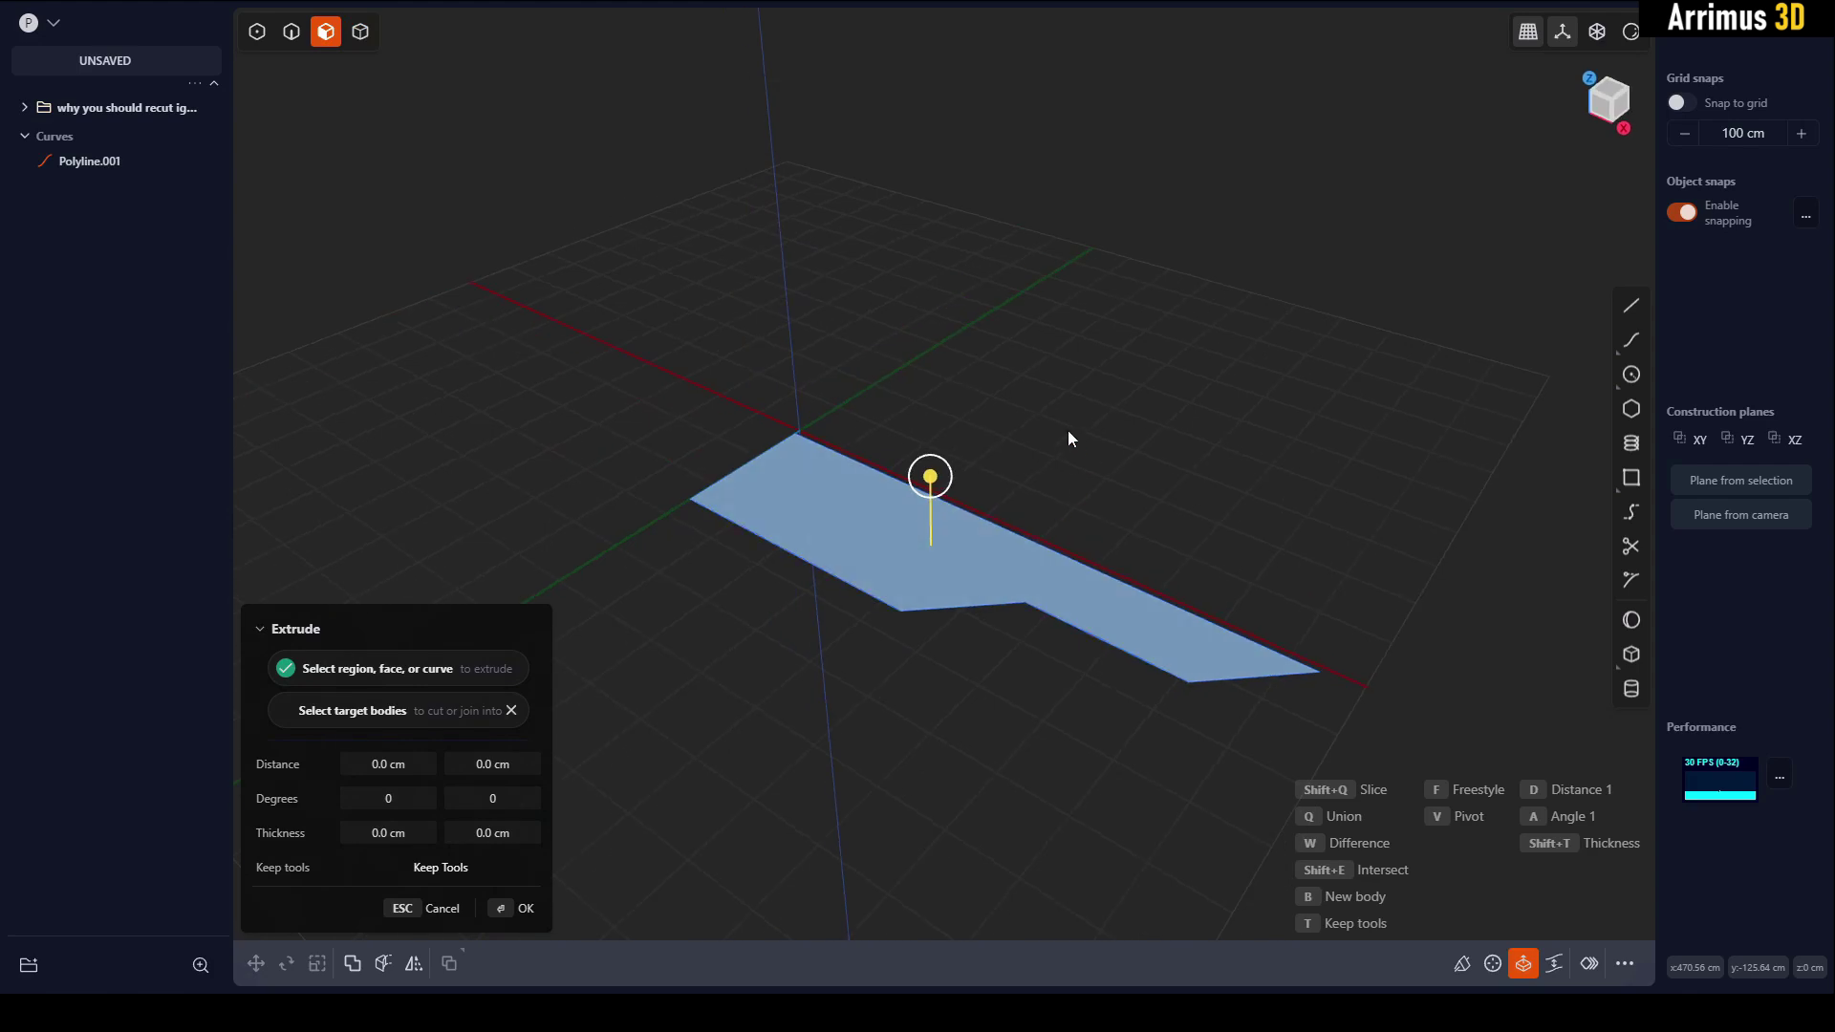
pyautogui.press('d')
pyautogui.press('Return')
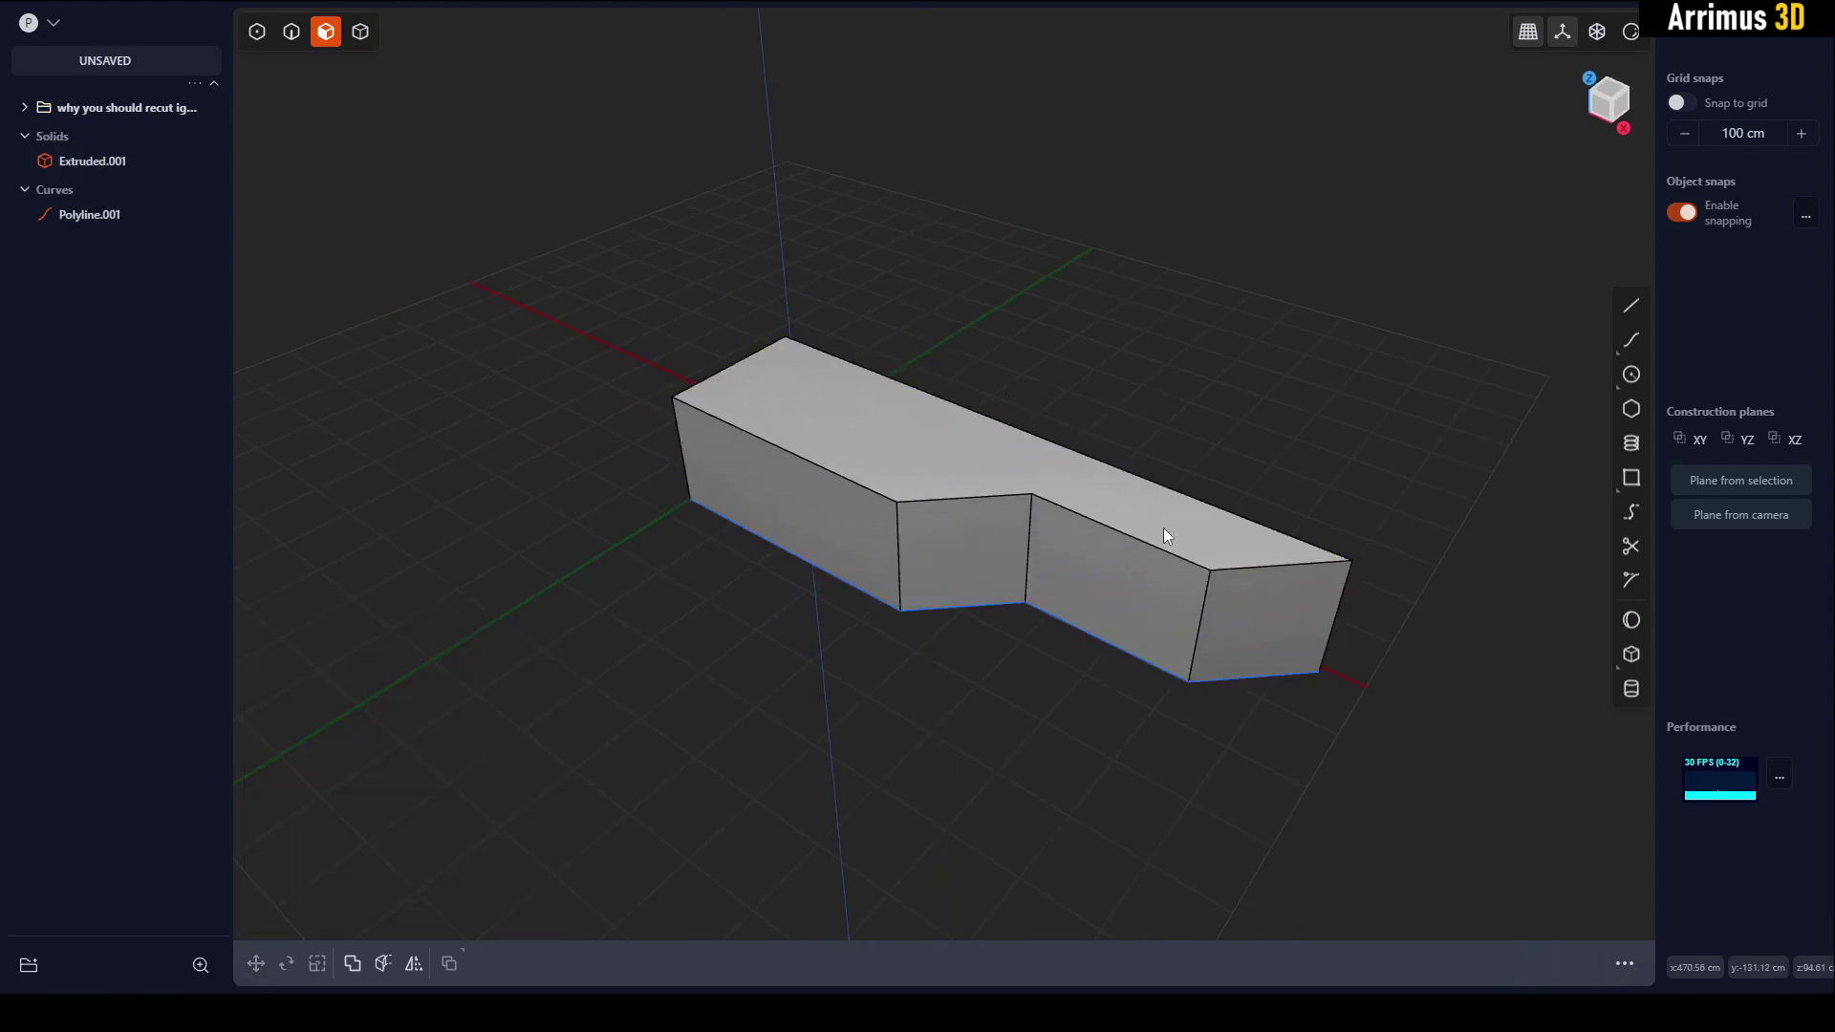
pyautogui.press('2')
pyautogui.moveTo(1376, 568); pyautogui.dragTo(841, 621, button='middle')
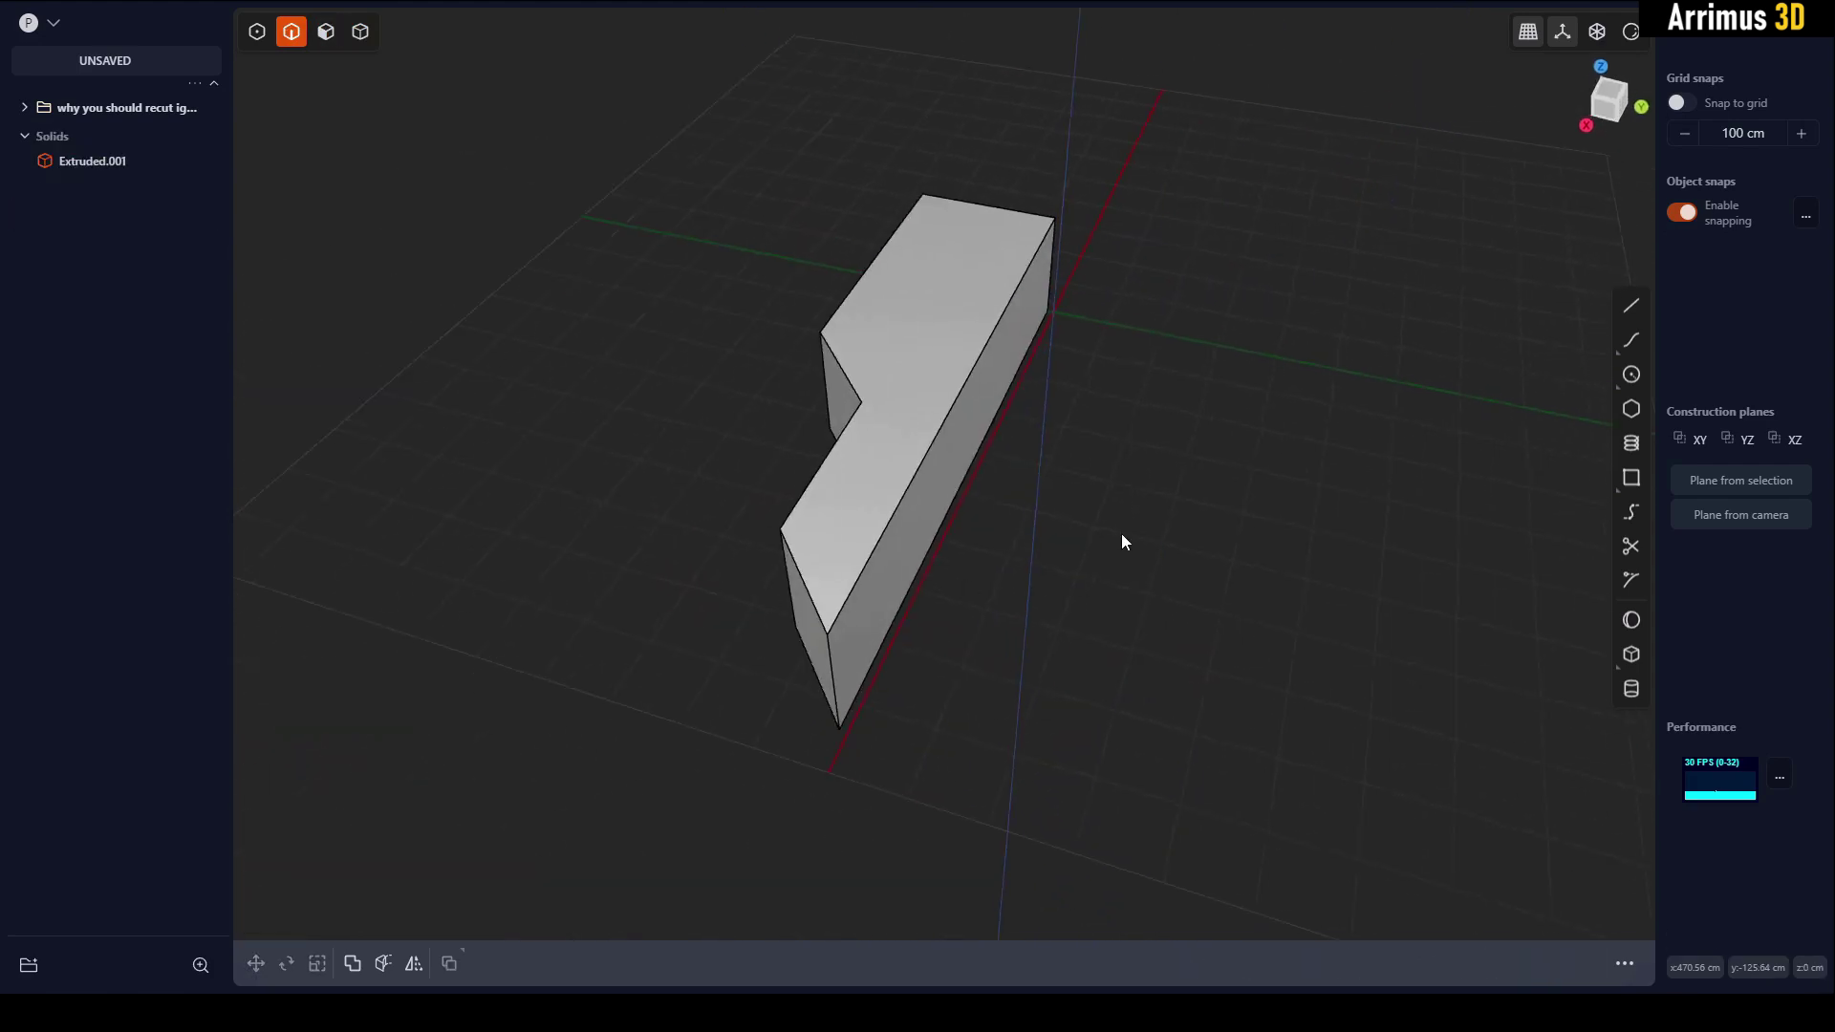
# Offset the block's long straight side and short end face outward past the axes, the end face by about 13 cm.
pyautogui.press('3')
pyautogui.click(956, 485)
pyautogui.press('e')
pyautogui.press('d')
pyautogui.moveTo(977, 499); pyautogui.dragTo(801, 672, button='middle')
pyautogui.click(750, 719)
pyautogui.press('d')
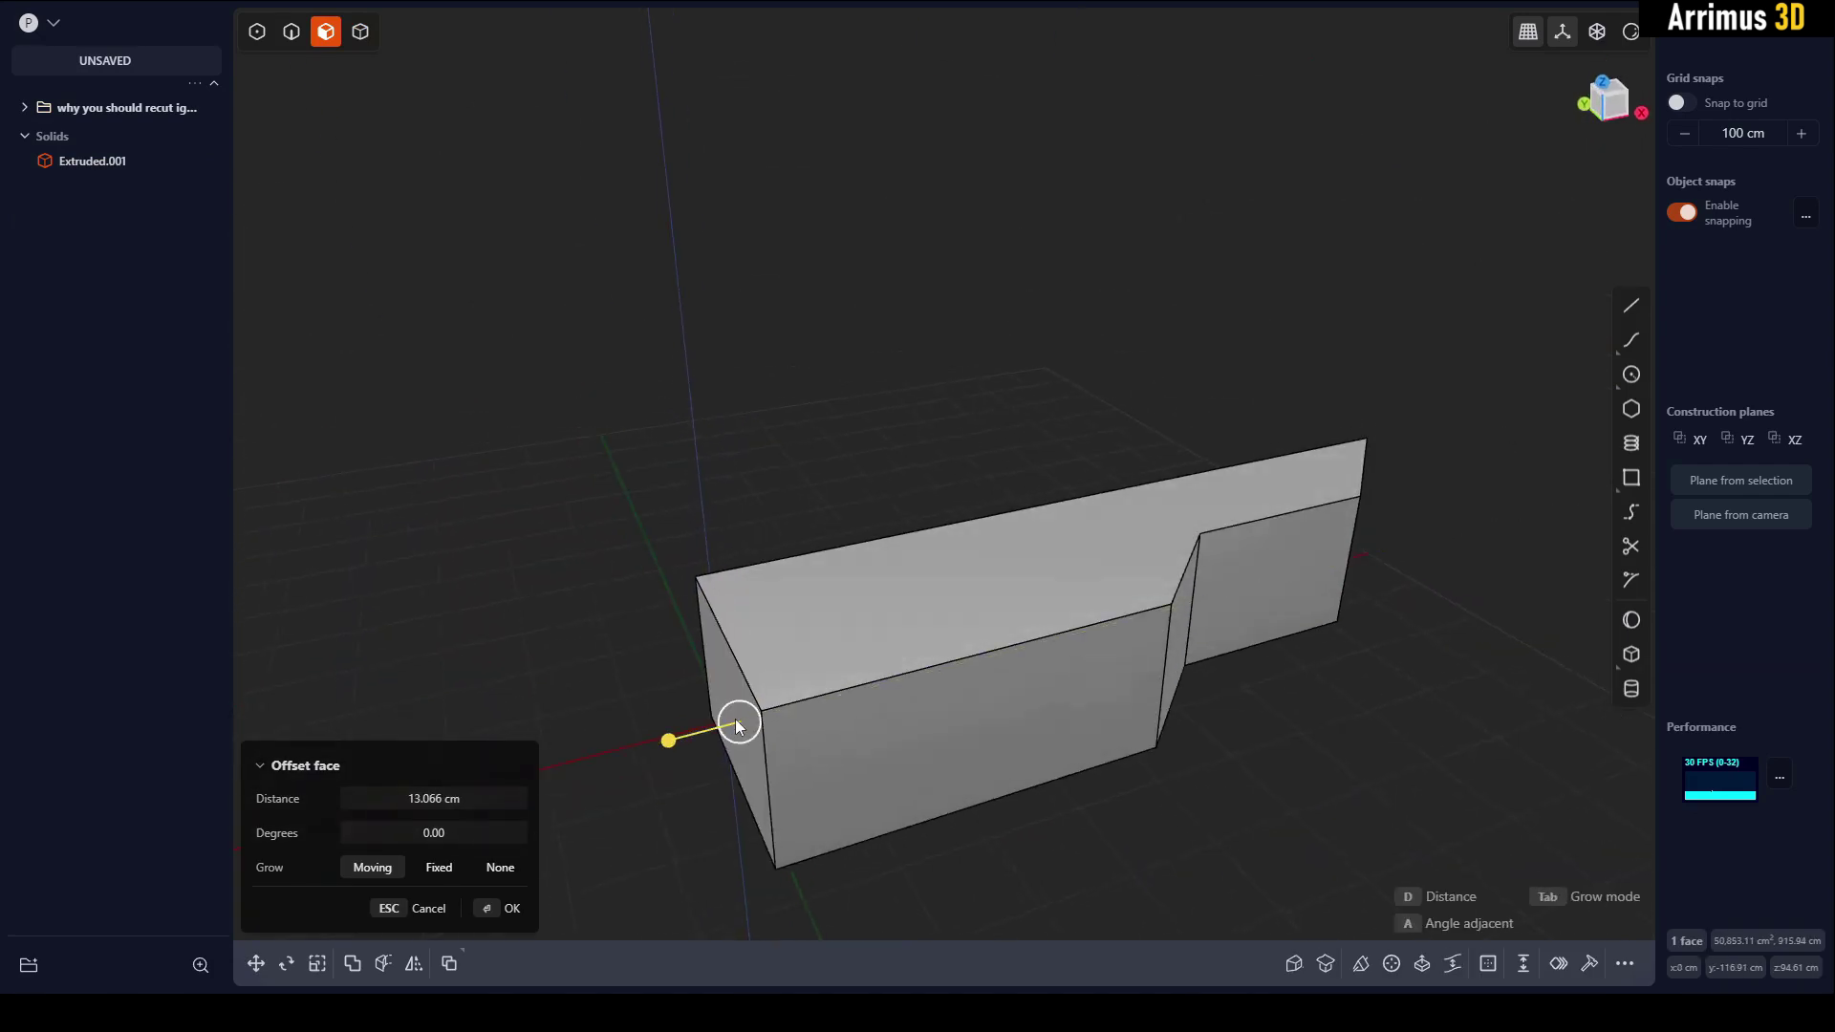
pyautogui.click(736, 718)
pyautogui.click(922, 510)
# Mirror the block along positive X, slicing it at the mirror plane.
pyautogui.press('4')
pyautogui.click(1012, 632)
pyautogui.moveTo(1012, 633); pyautogui.dragTo(949, 604, button='middle')
pyautogui.hotkey('alt', 'x')
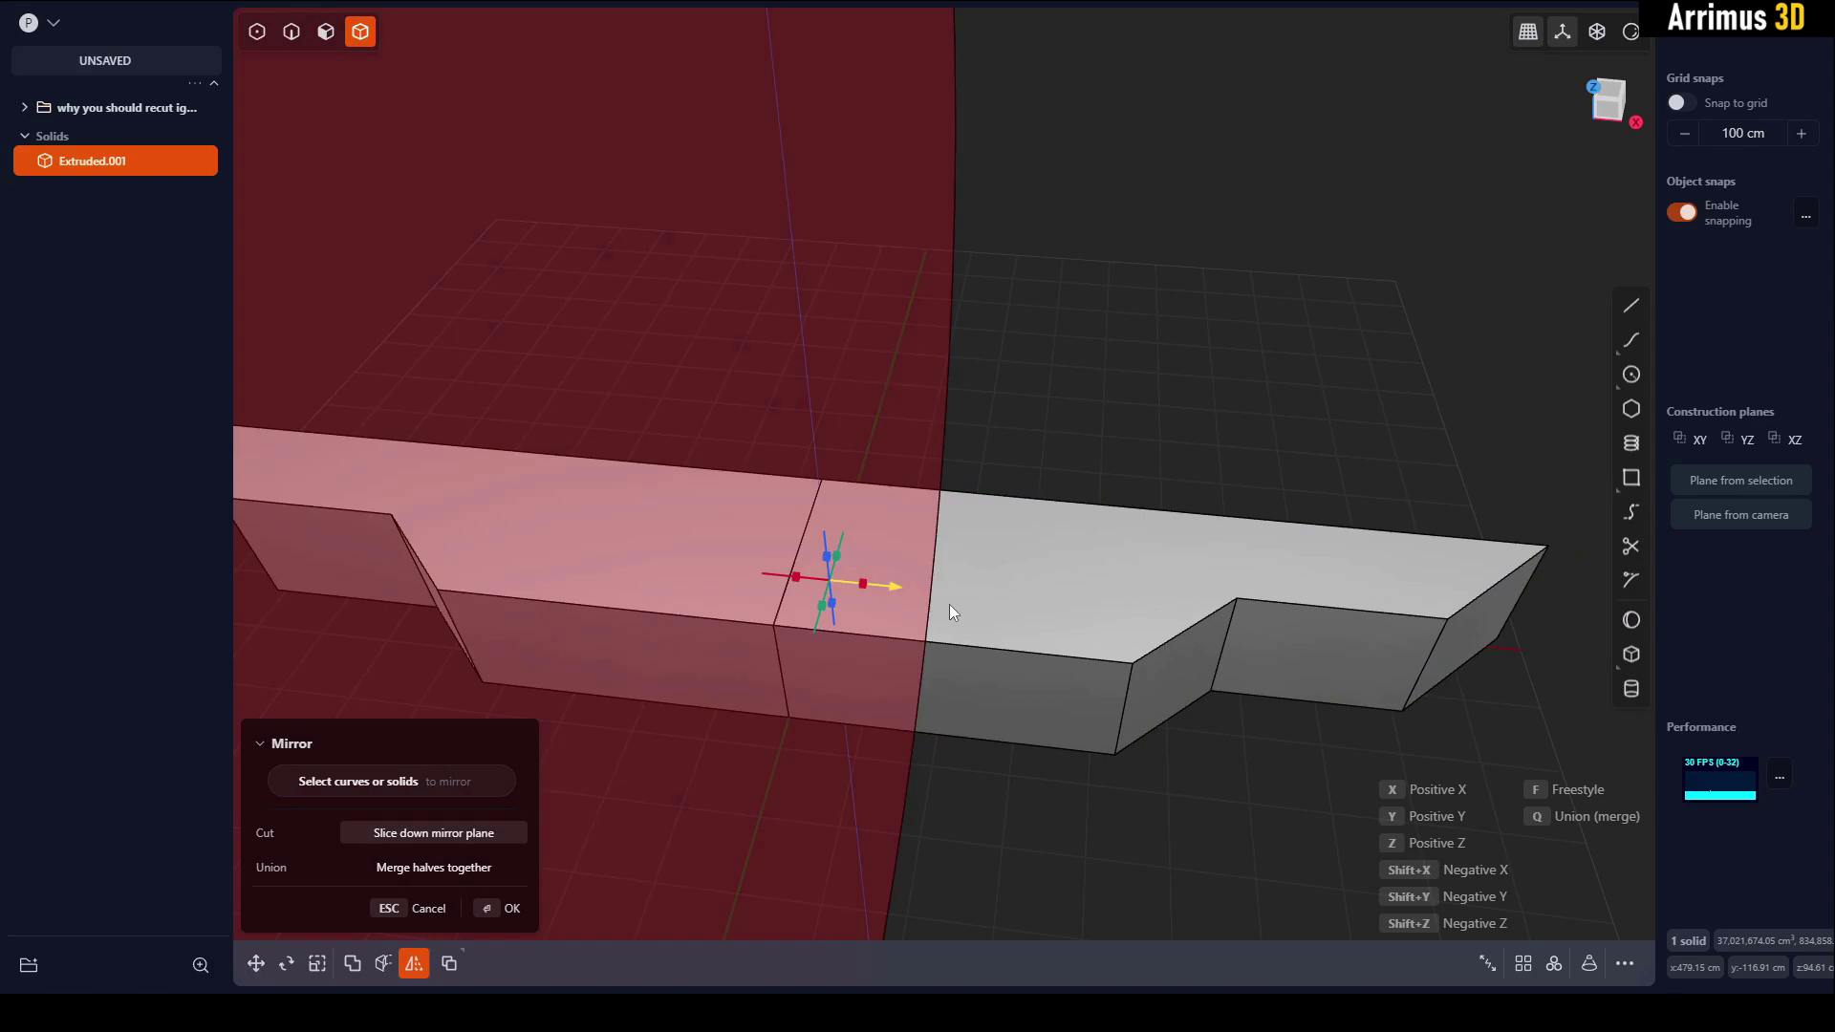
pyautogui.press('Return')
# Mirror both solids along negative Y with slicing to complete the four-part symmetrical shape.
pyautogui.hotkey('alt', 'x')
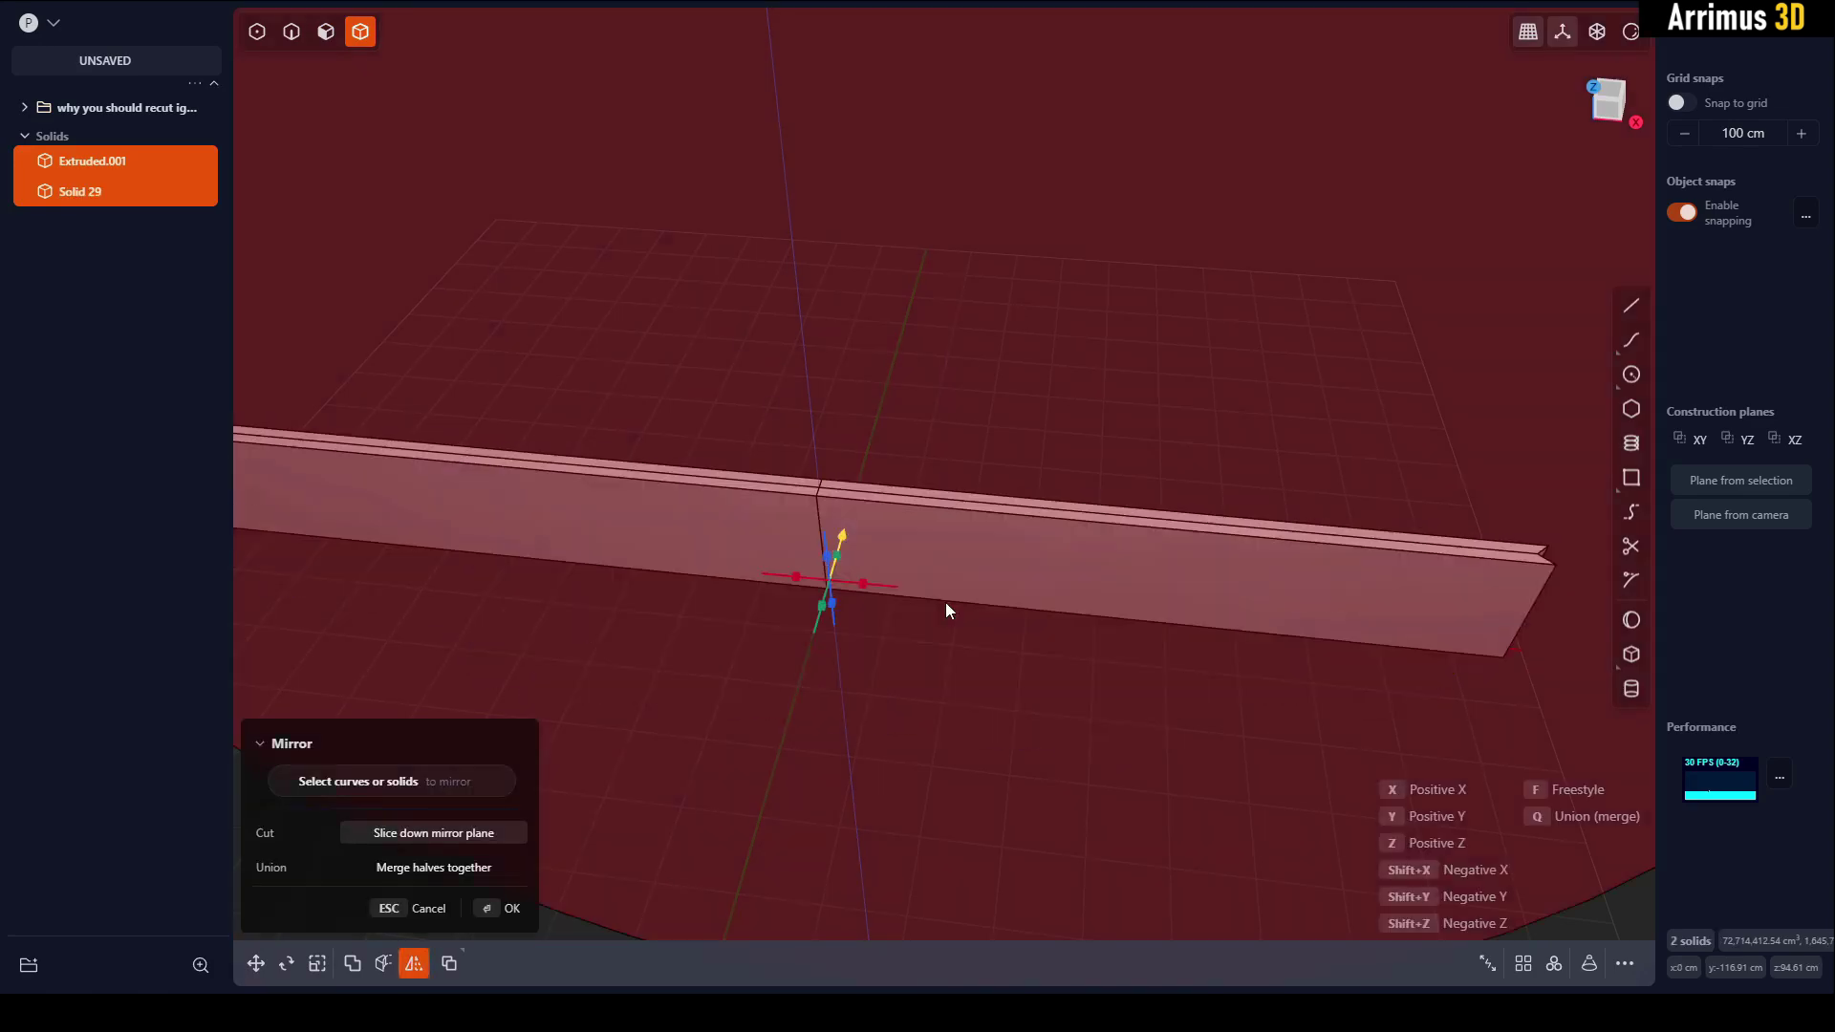
pyautogui.press('y')
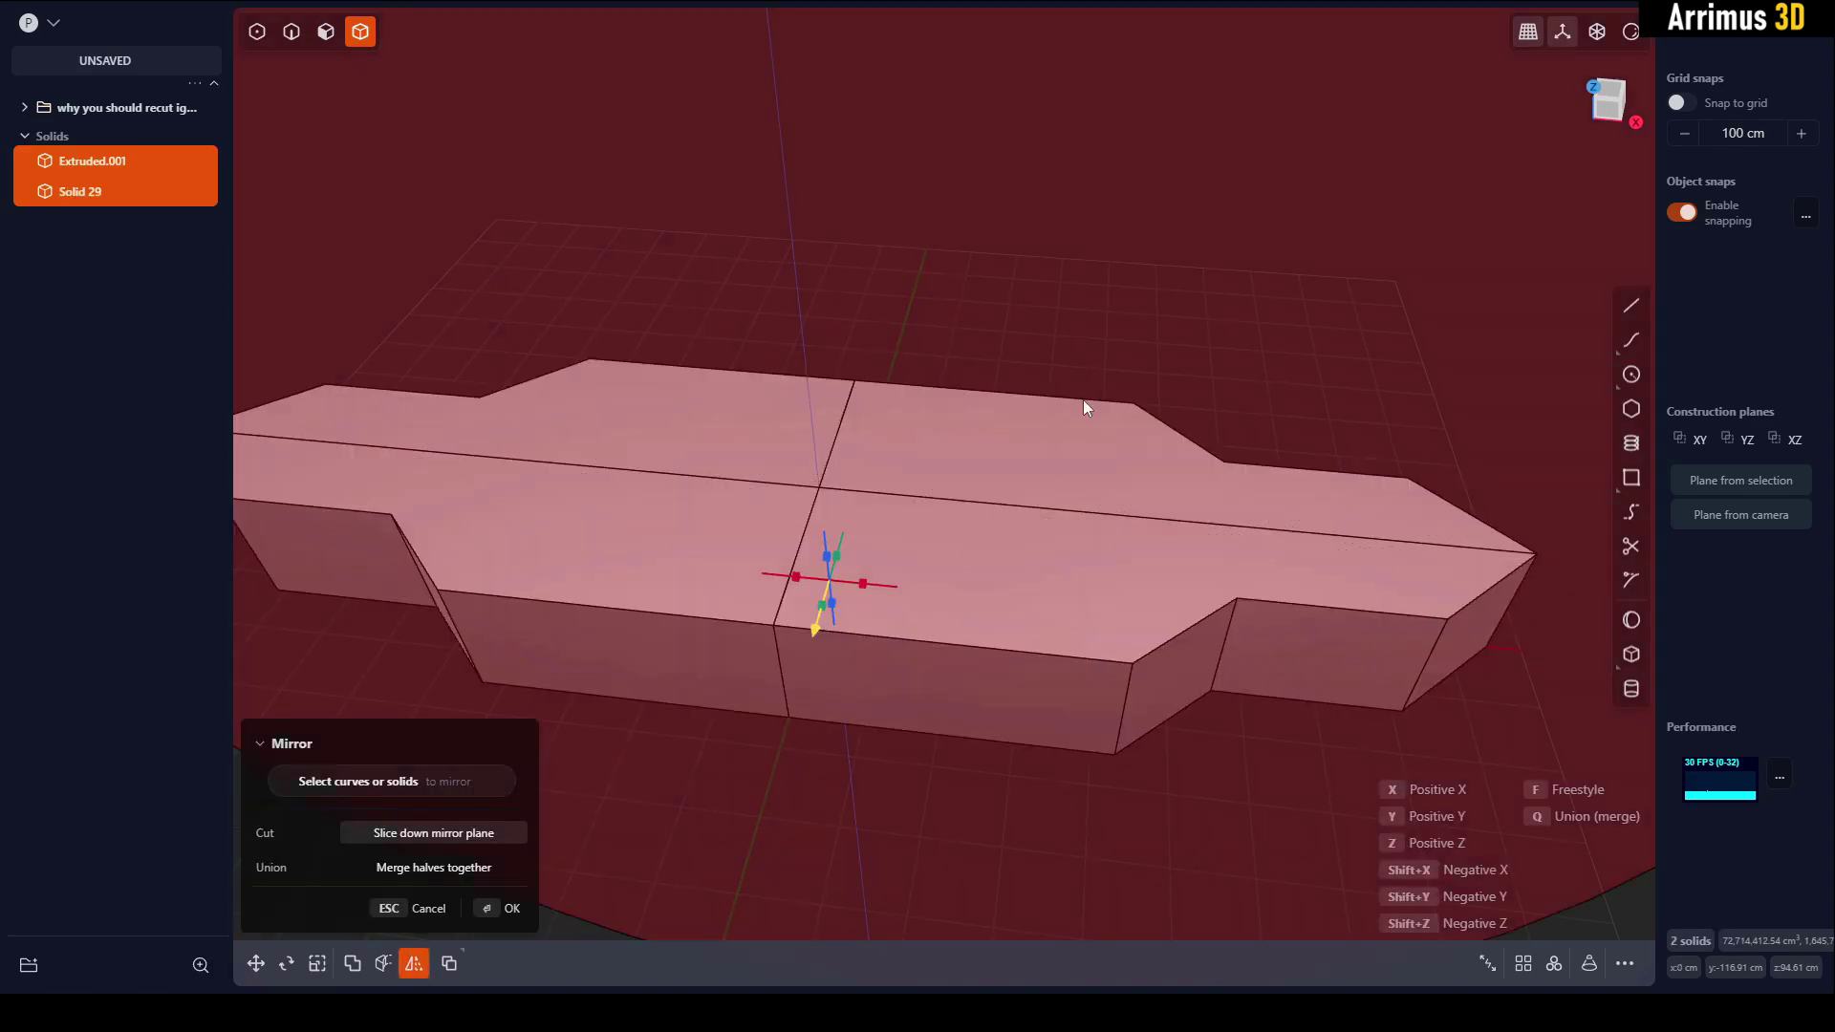
pyautogui.press('Return')
pyautogui.click(1032, 313)
pyautogui.moveTo(1106, 262); pyautogui.dragTo(741, 551)
pyautogui.scroll(-6, 724, 551)
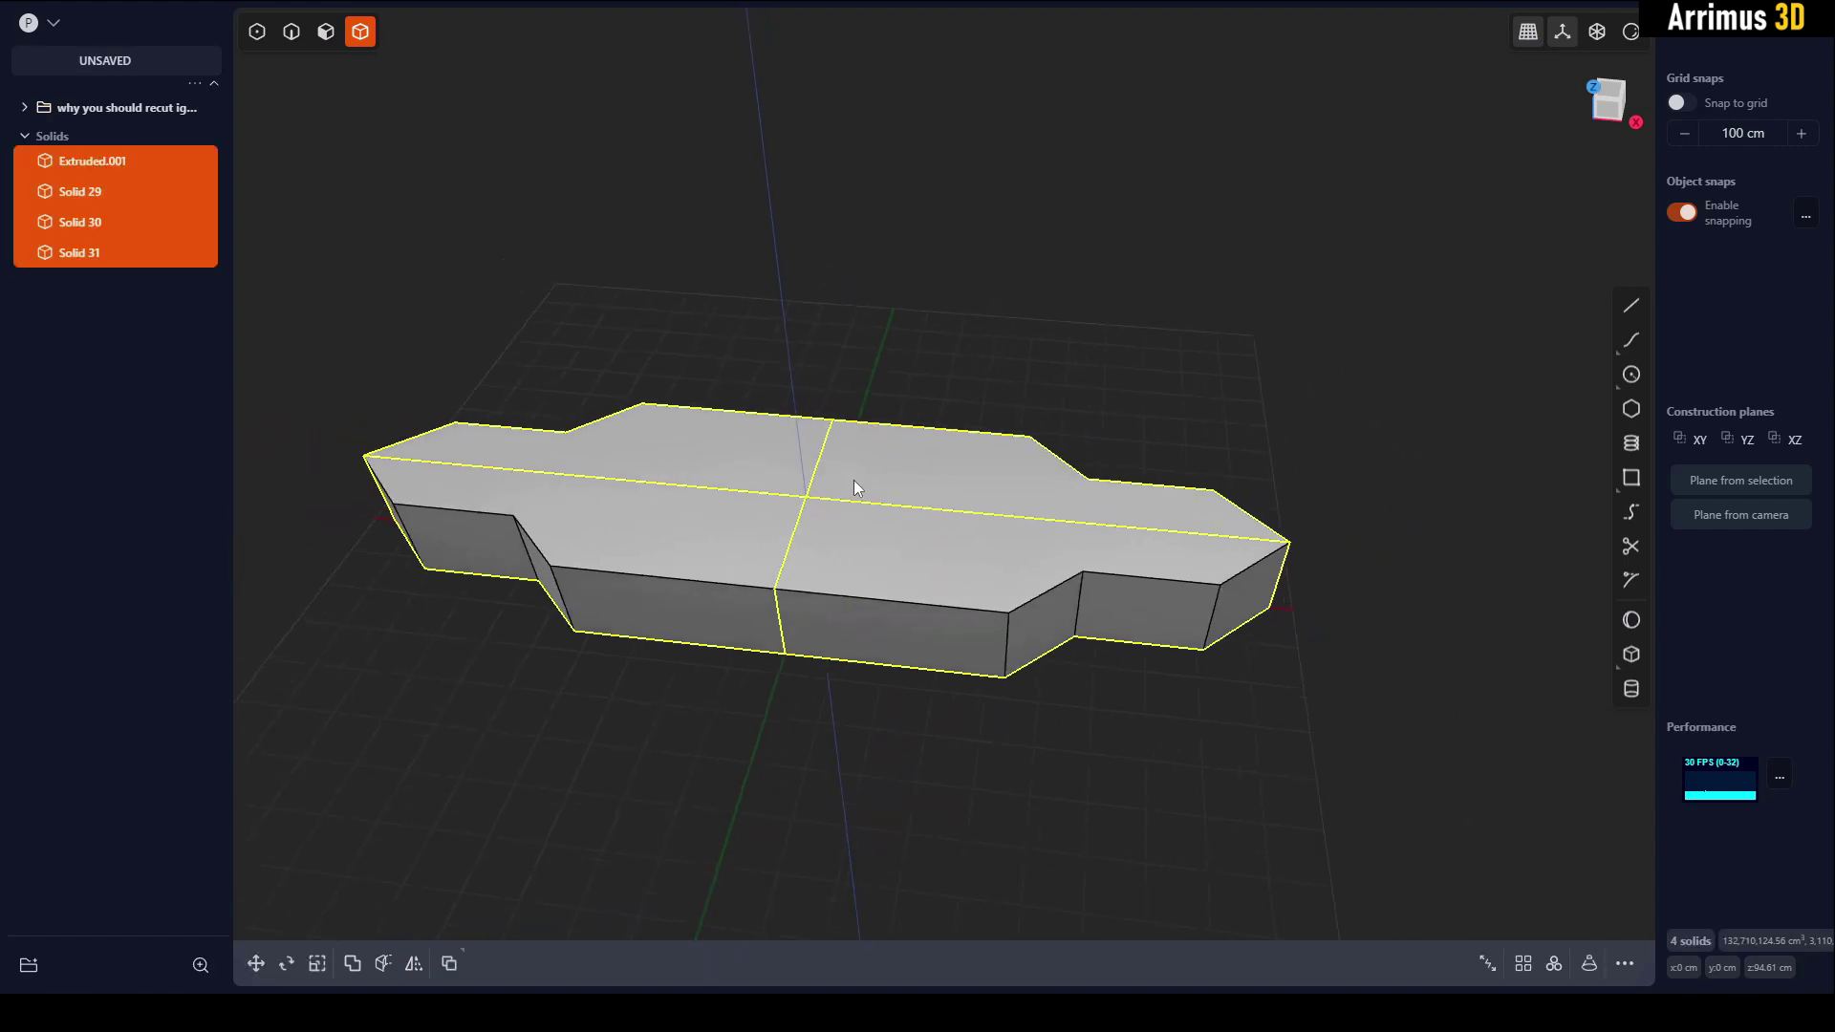
pyautogui.moveTo(1080, 673); pyautogui.dragTo(1137, 668, button='middle')
# Delete the three mirrored copies, keeping only the original quarter block.
pyautogui.click(1087, 772)
pyautogui.keyDown('shift'); pyautogui.moveTo(1086, 772); pyautogui.dragTo(943, 746, button='middle'); pyautogui.keyUp('shift')
pyautogui.scroll(2, 943, 746)
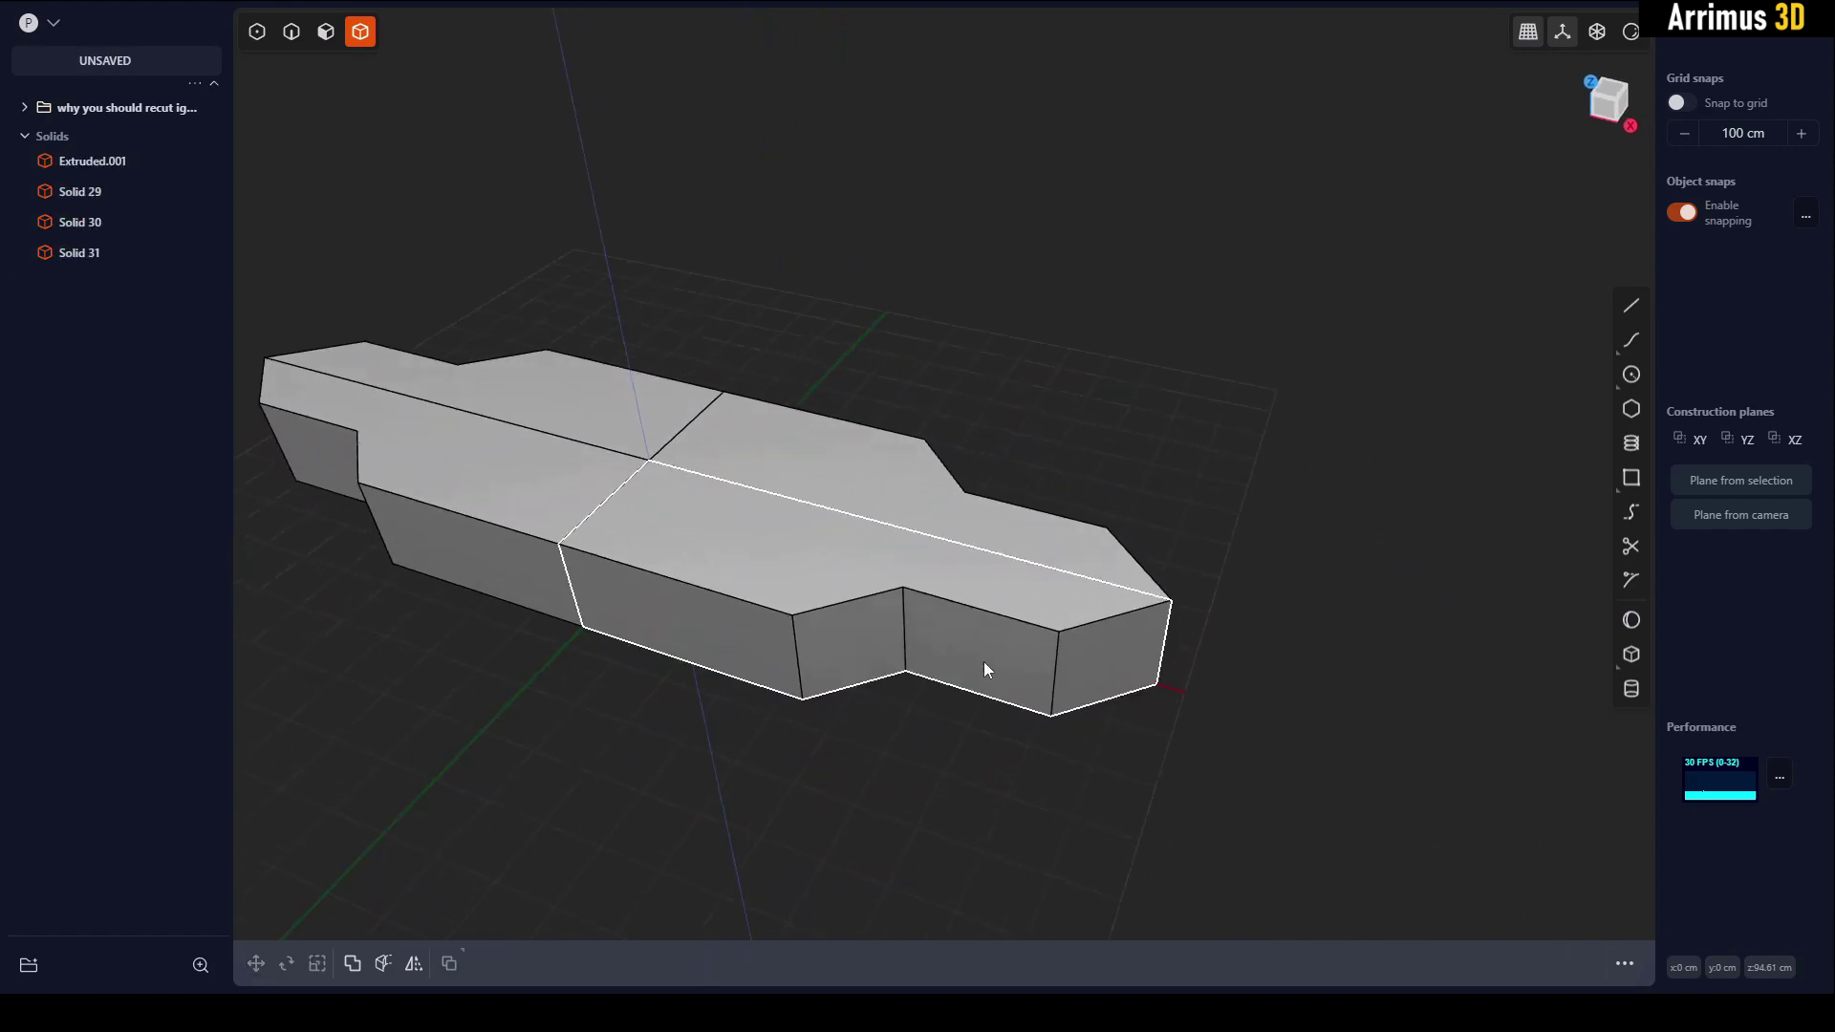
pyautogui.click(690, 453)
pyautogui.click(620, 421)
pyautogui.click(530, 474)
pyautogui.press('Delete')
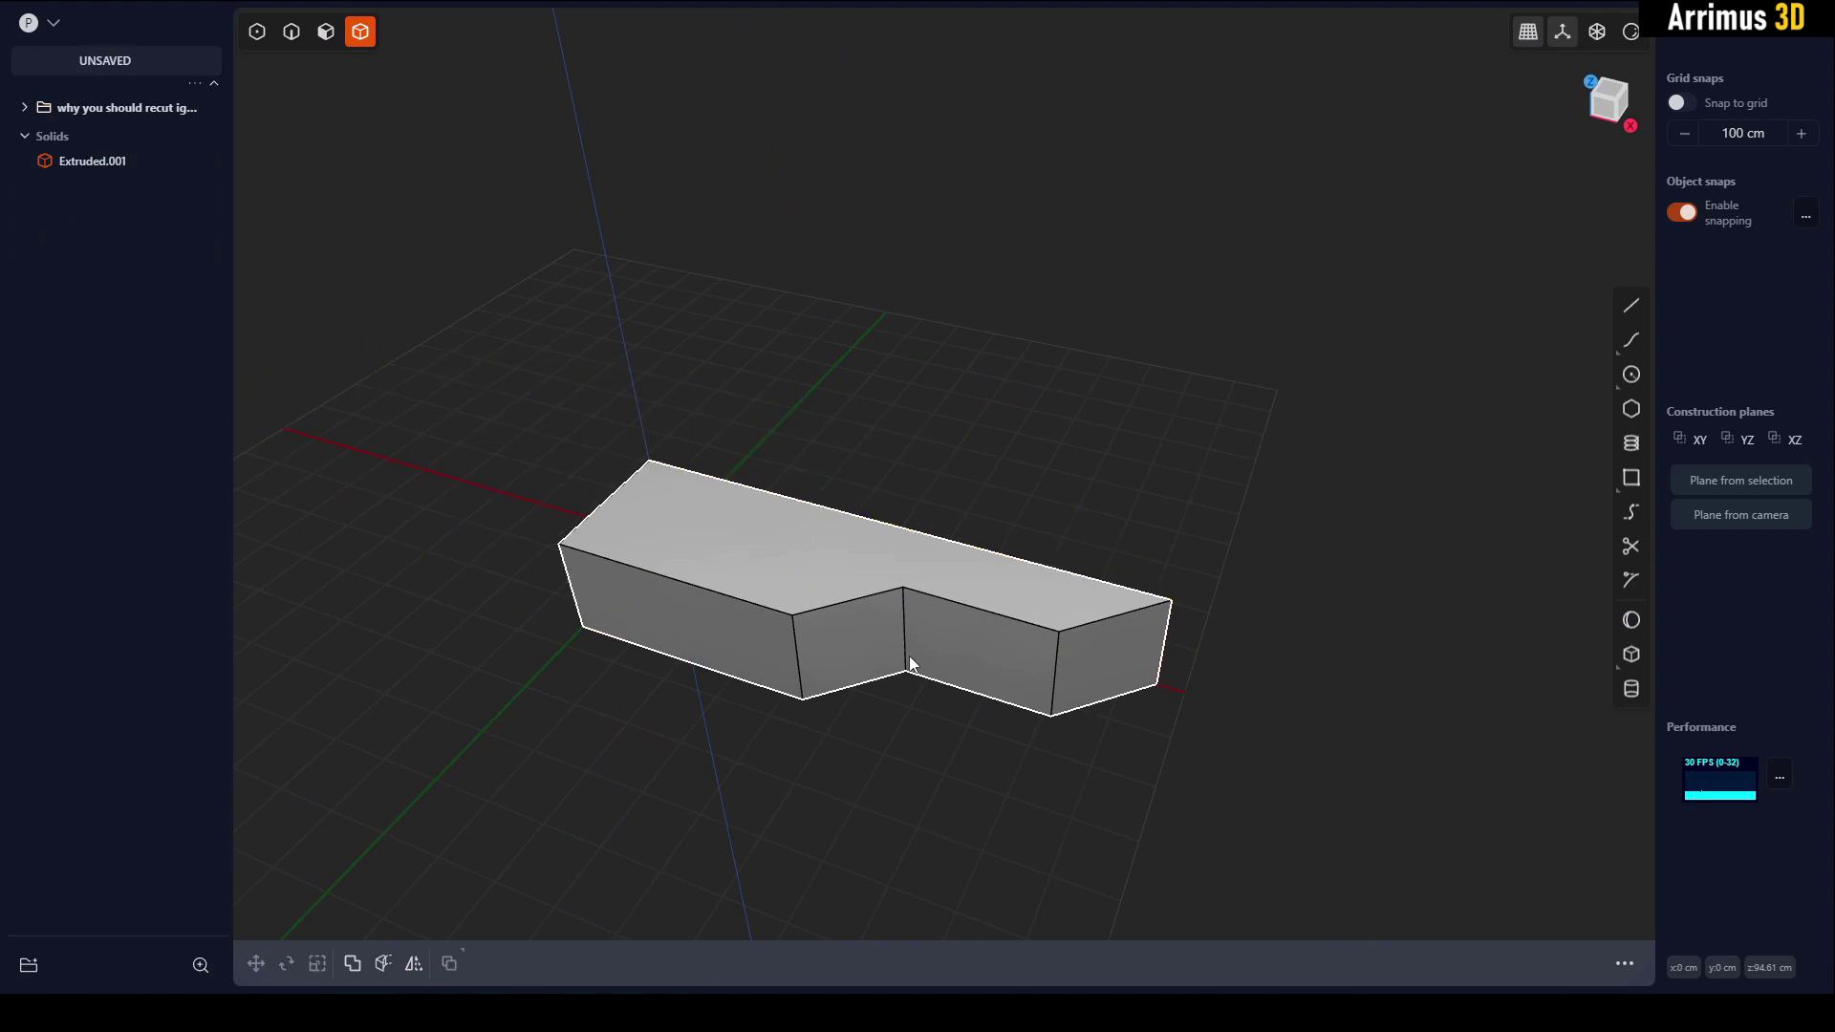
pyautogui.scroll(2, 922, 663)
pyautogui.press('2')
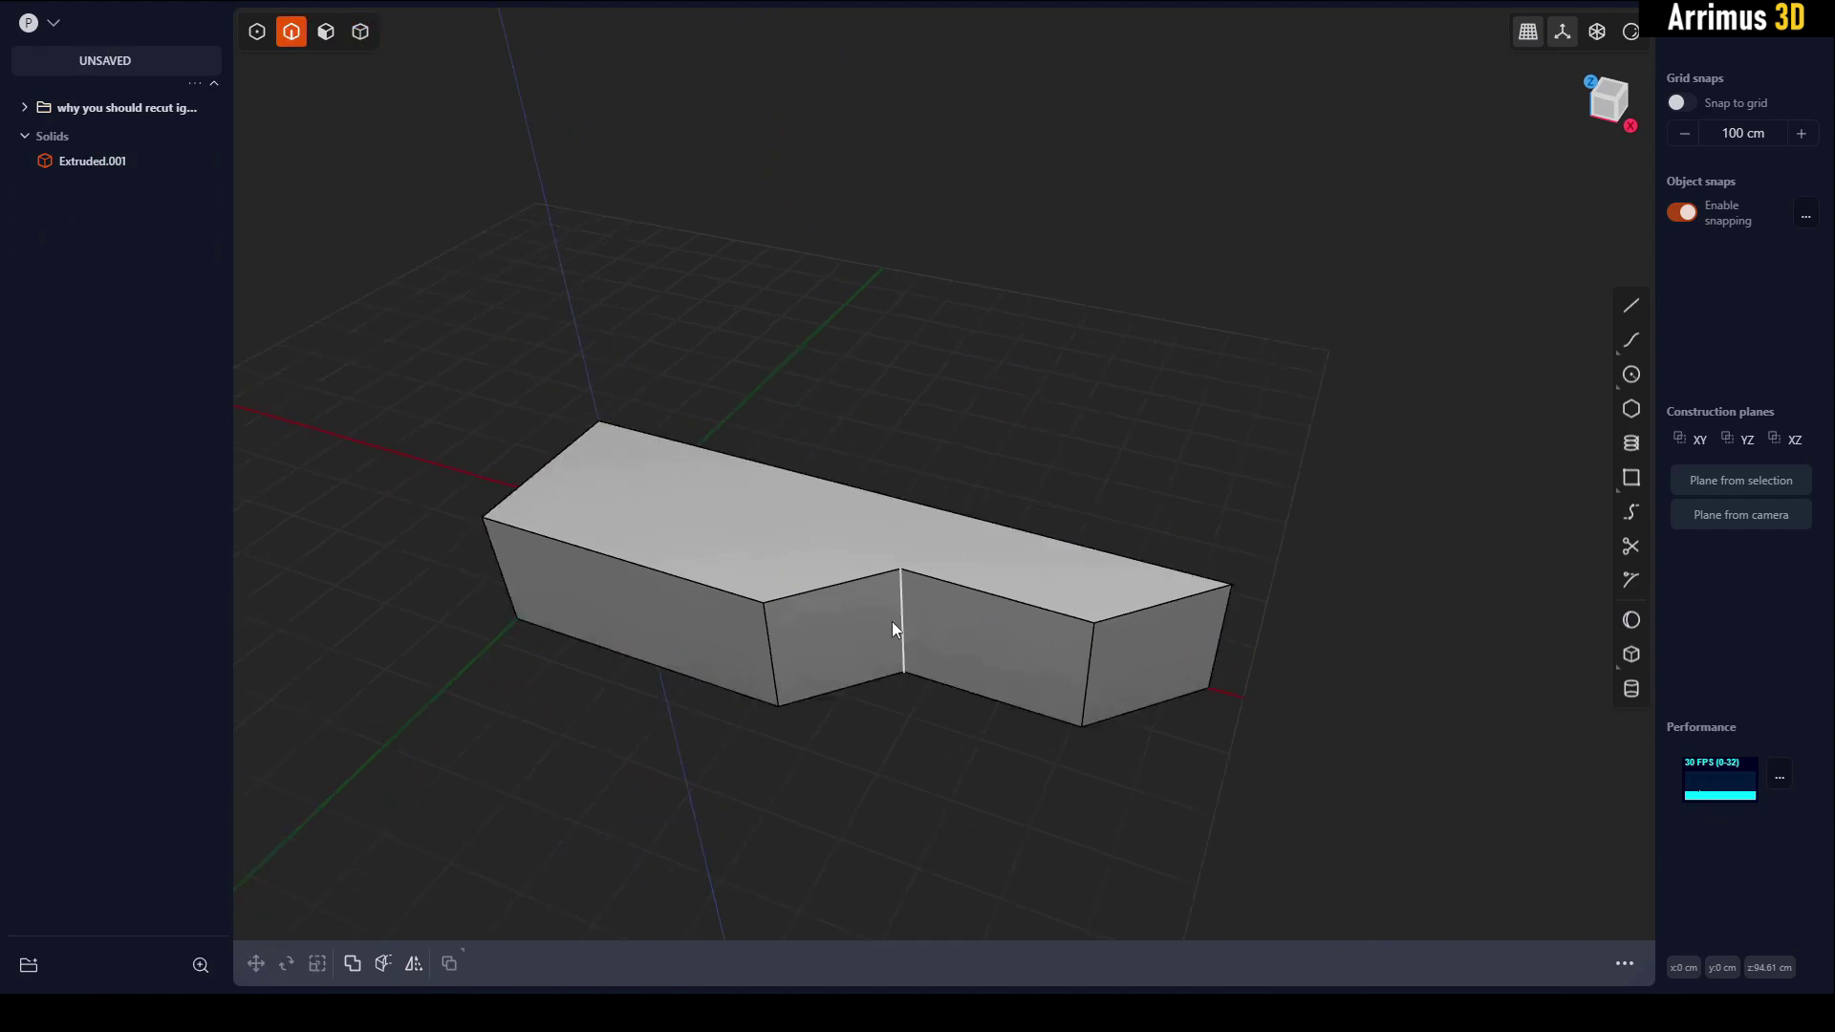
pyautogui.click(893, 622)
pyautogui.press('b')
pyautogui.press('Escape')
pyautogui.click(1126, 465)
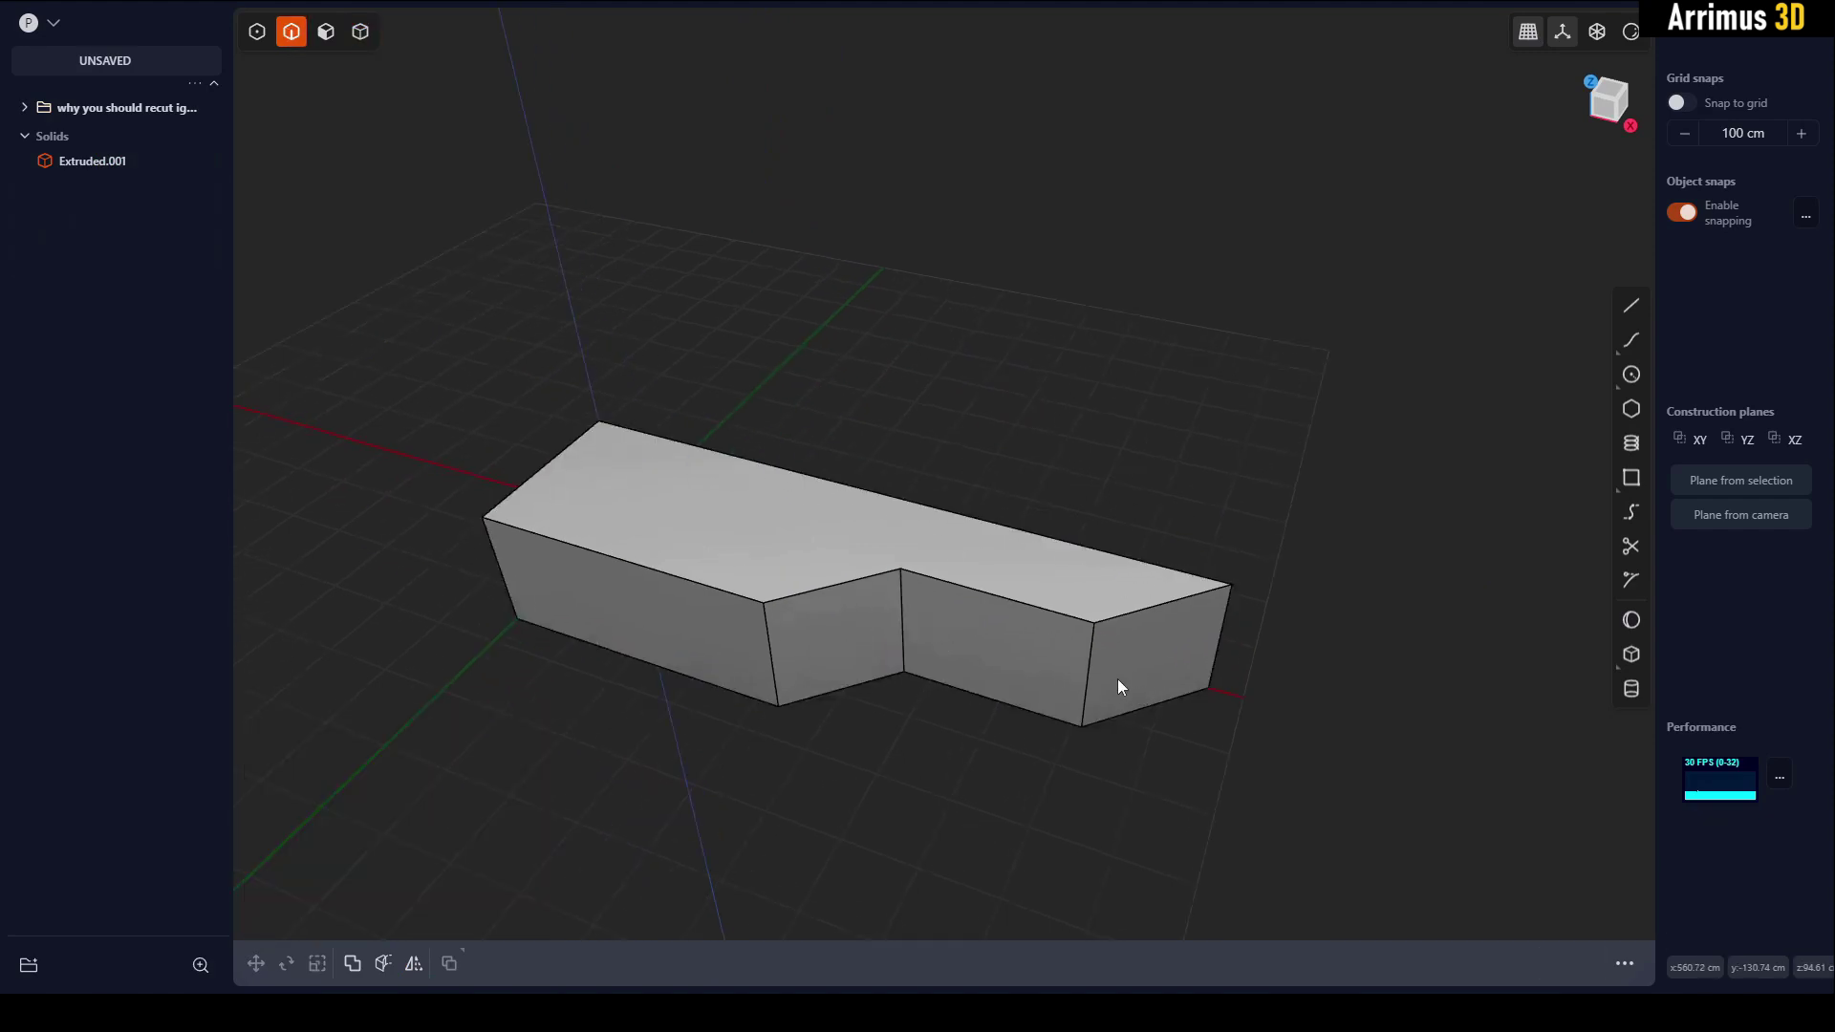
# Fillet the vertical outer corner edge nearest the block's pointed end with a wide rounding.
pyautogui.click(1094, 673)
pyautogui.press('f')
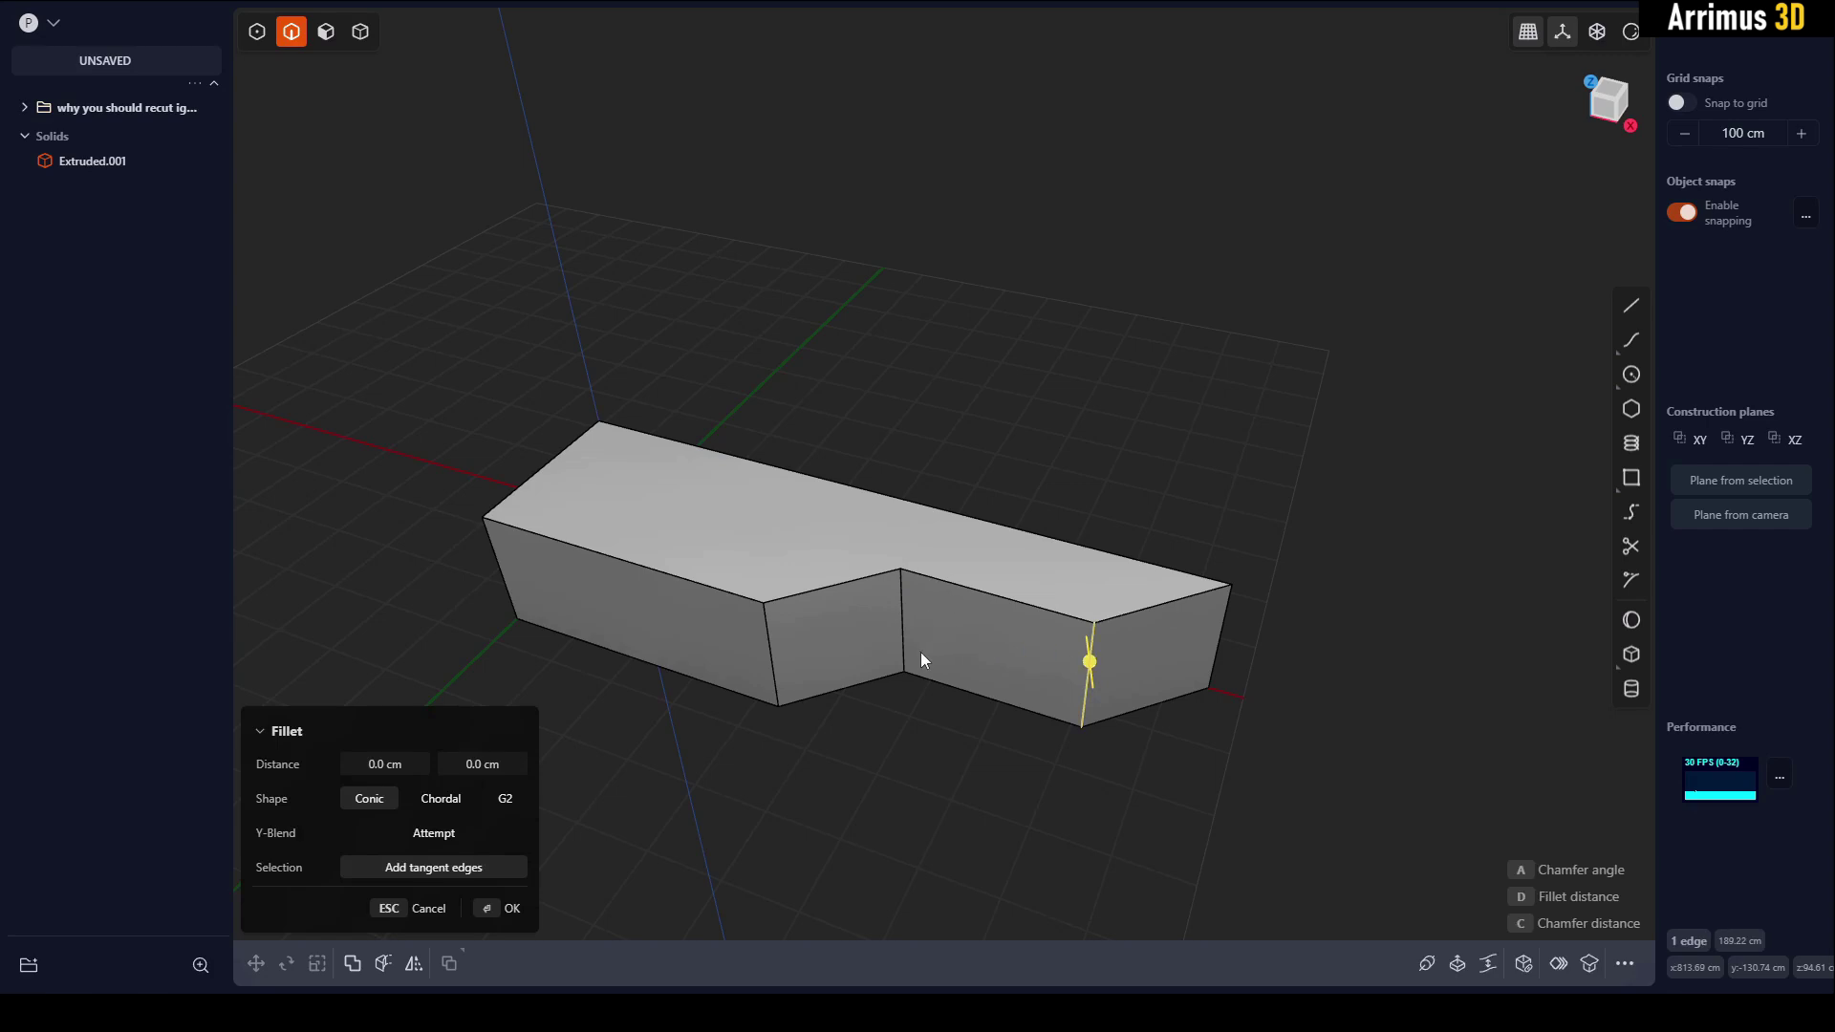
pyautogui.keyDown('shift'); pyautogui.moveTo(921, 652); pyautogui.dragTo(933, 644, button='middle'); pyautogui.keyUp('shift')
pyautogui.press('d')
pyautogui.click(1213, 553)
pyautogui.rightClick(1014, 601)
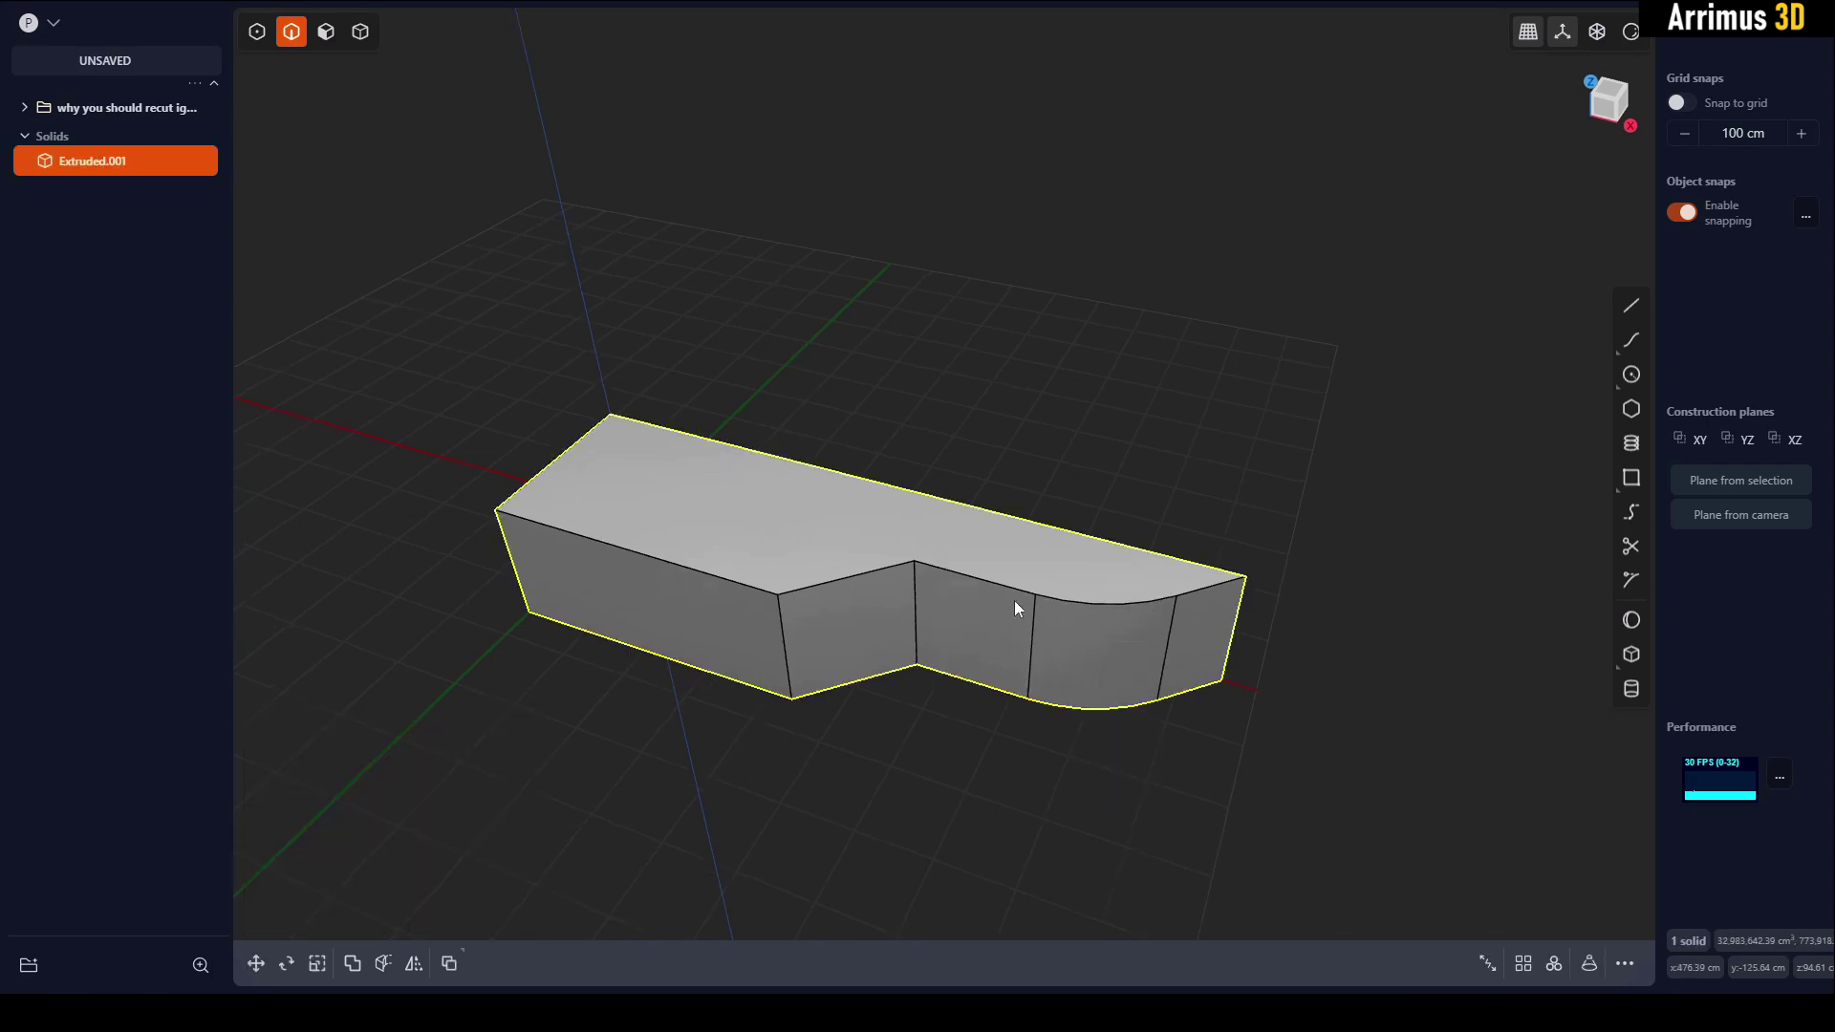
# Fillet the two vertical edges of the diagonal step together, rounding its inner and outer corners.
pyautogui.click(914, 604)
pyautogui.keyDown('shift'); pyautogui.click(783, 635); pyautogui.keyUp('shift')
pyautogui.press('d')
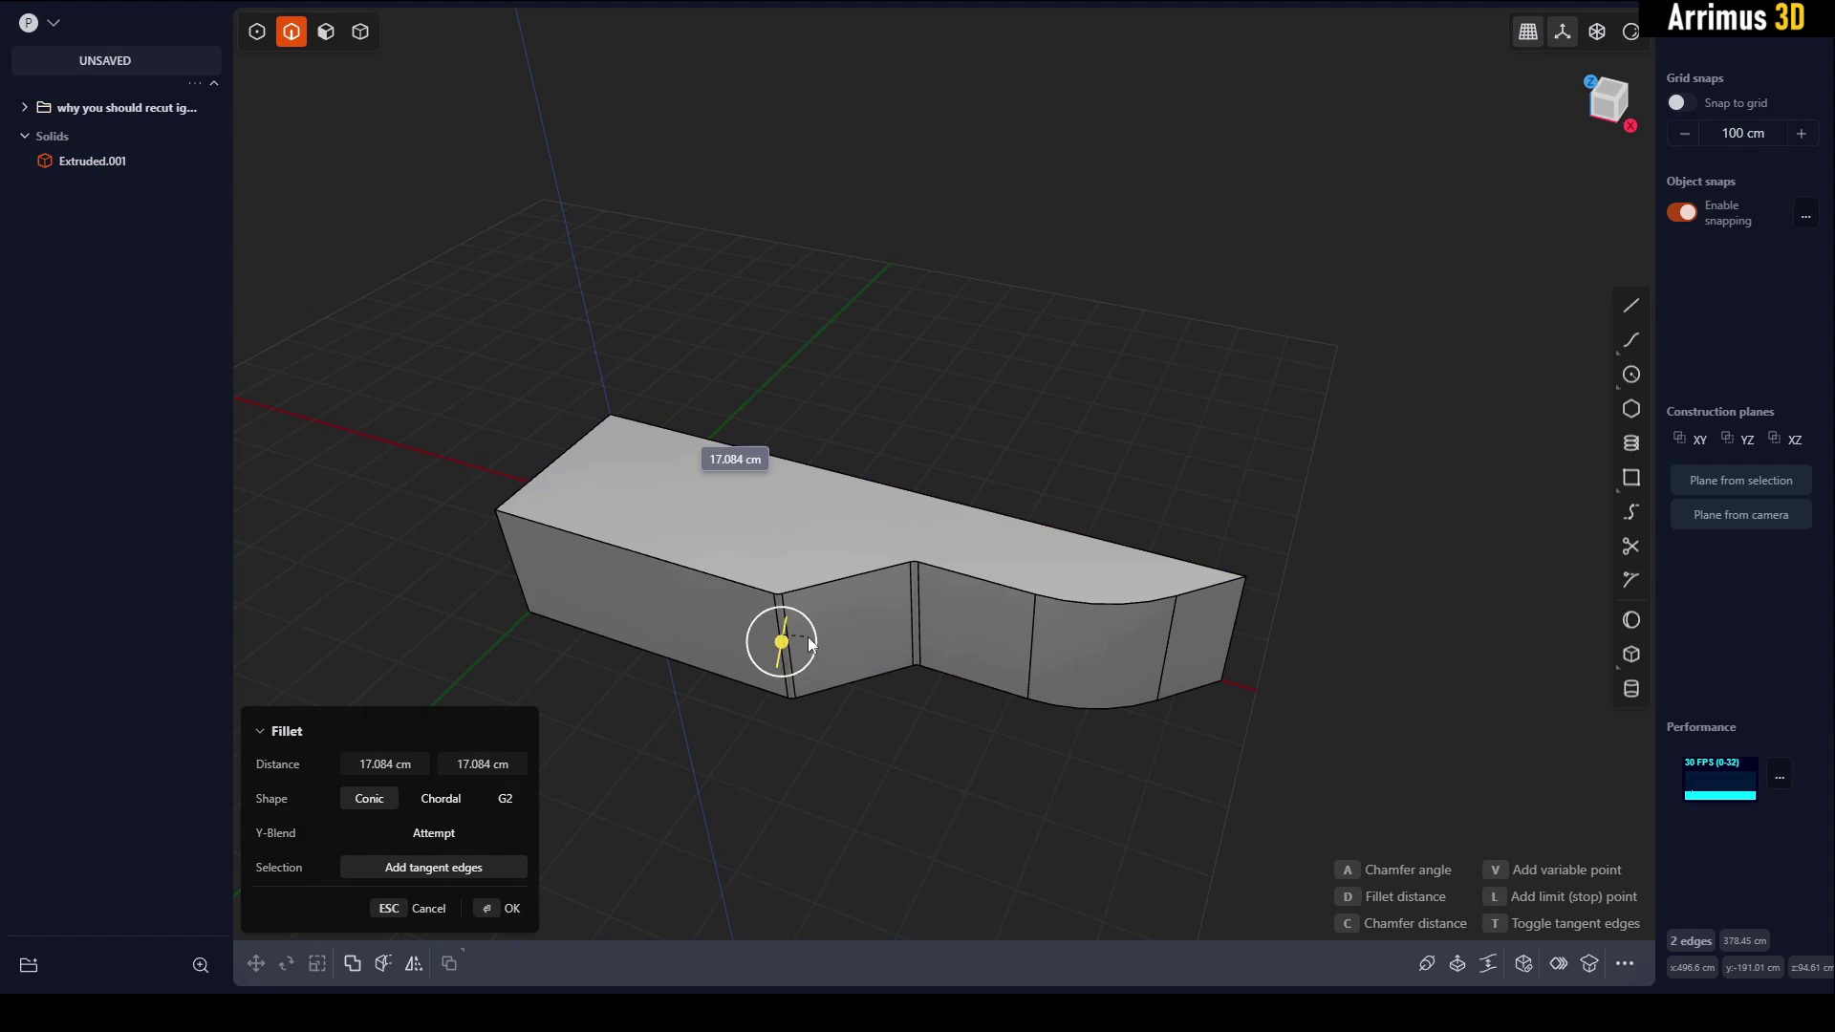
pyautogui.click(847, 642)
pyautogui.rightClick(1128, 390)
pyautogui.click(1133, 384)
# Mirror the filleted block along negative Y with slicing and unite both halves with a Boolean Union.
pyautogui.press('4')
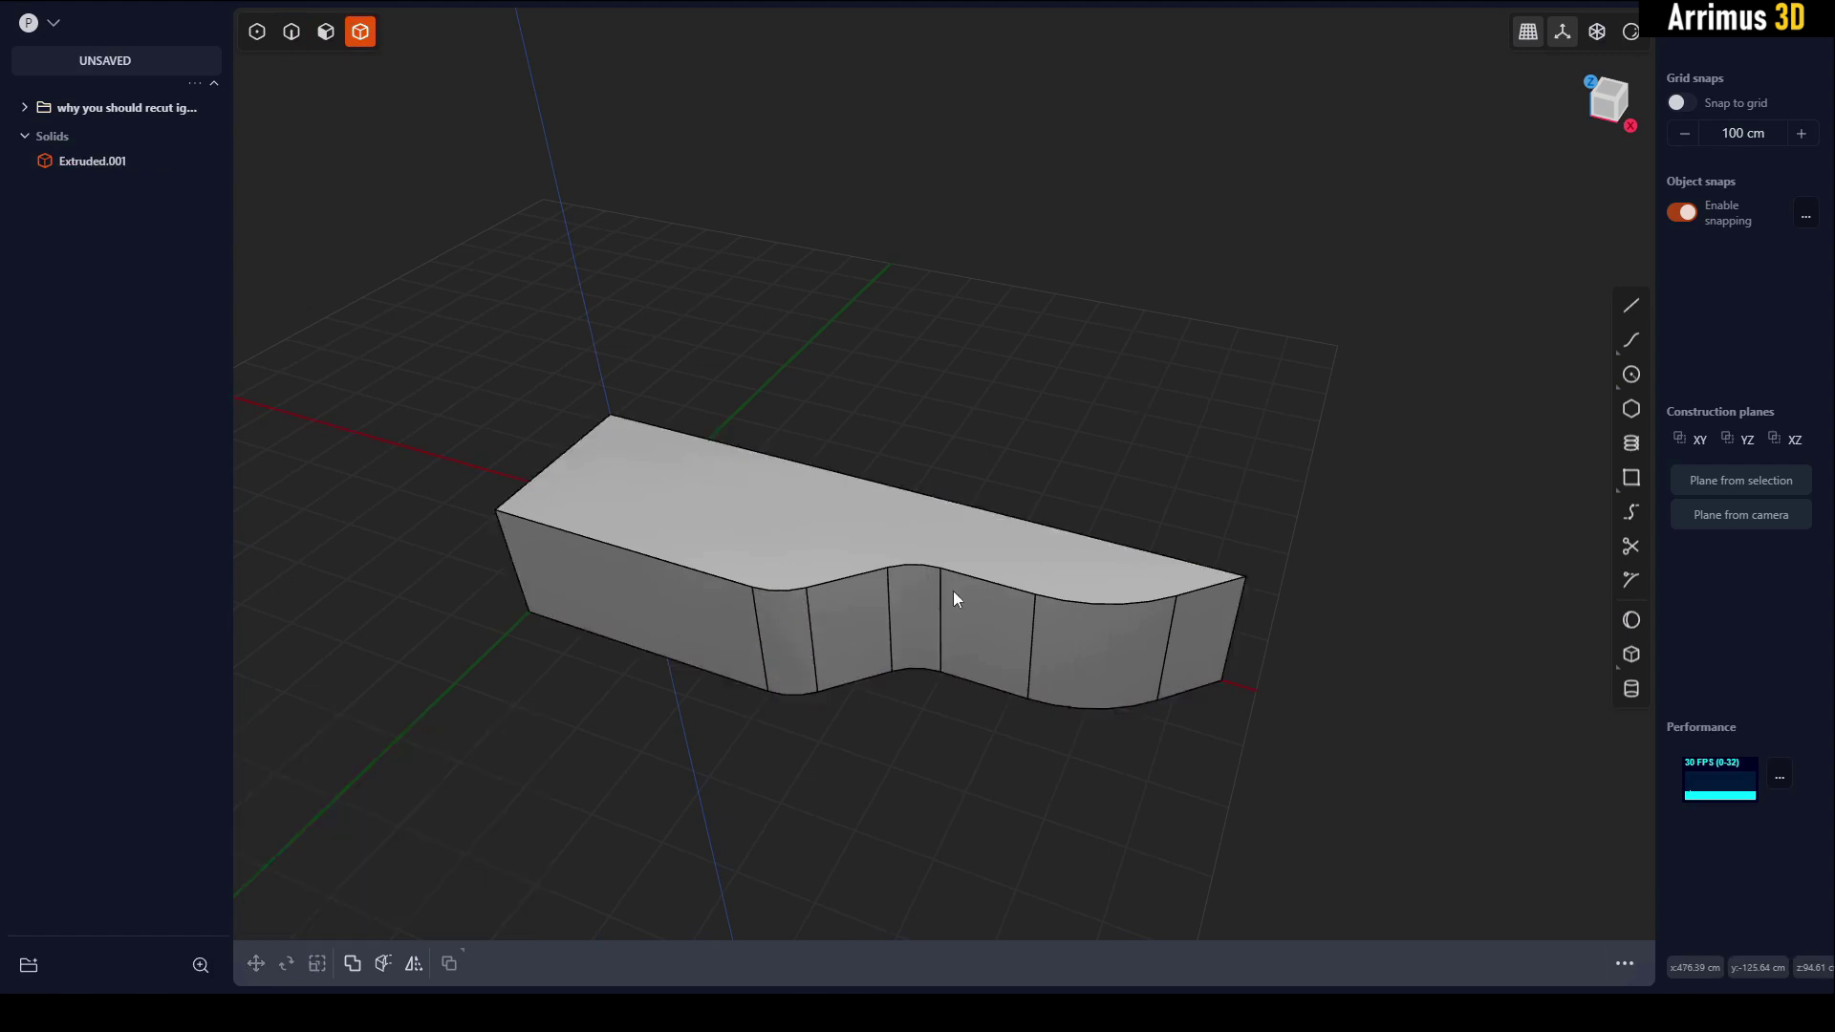
pyautogui.click(954, 591)
pyautogui.hotkey('alt', 'x')
pyautogui.hotkey('shift', 'y')
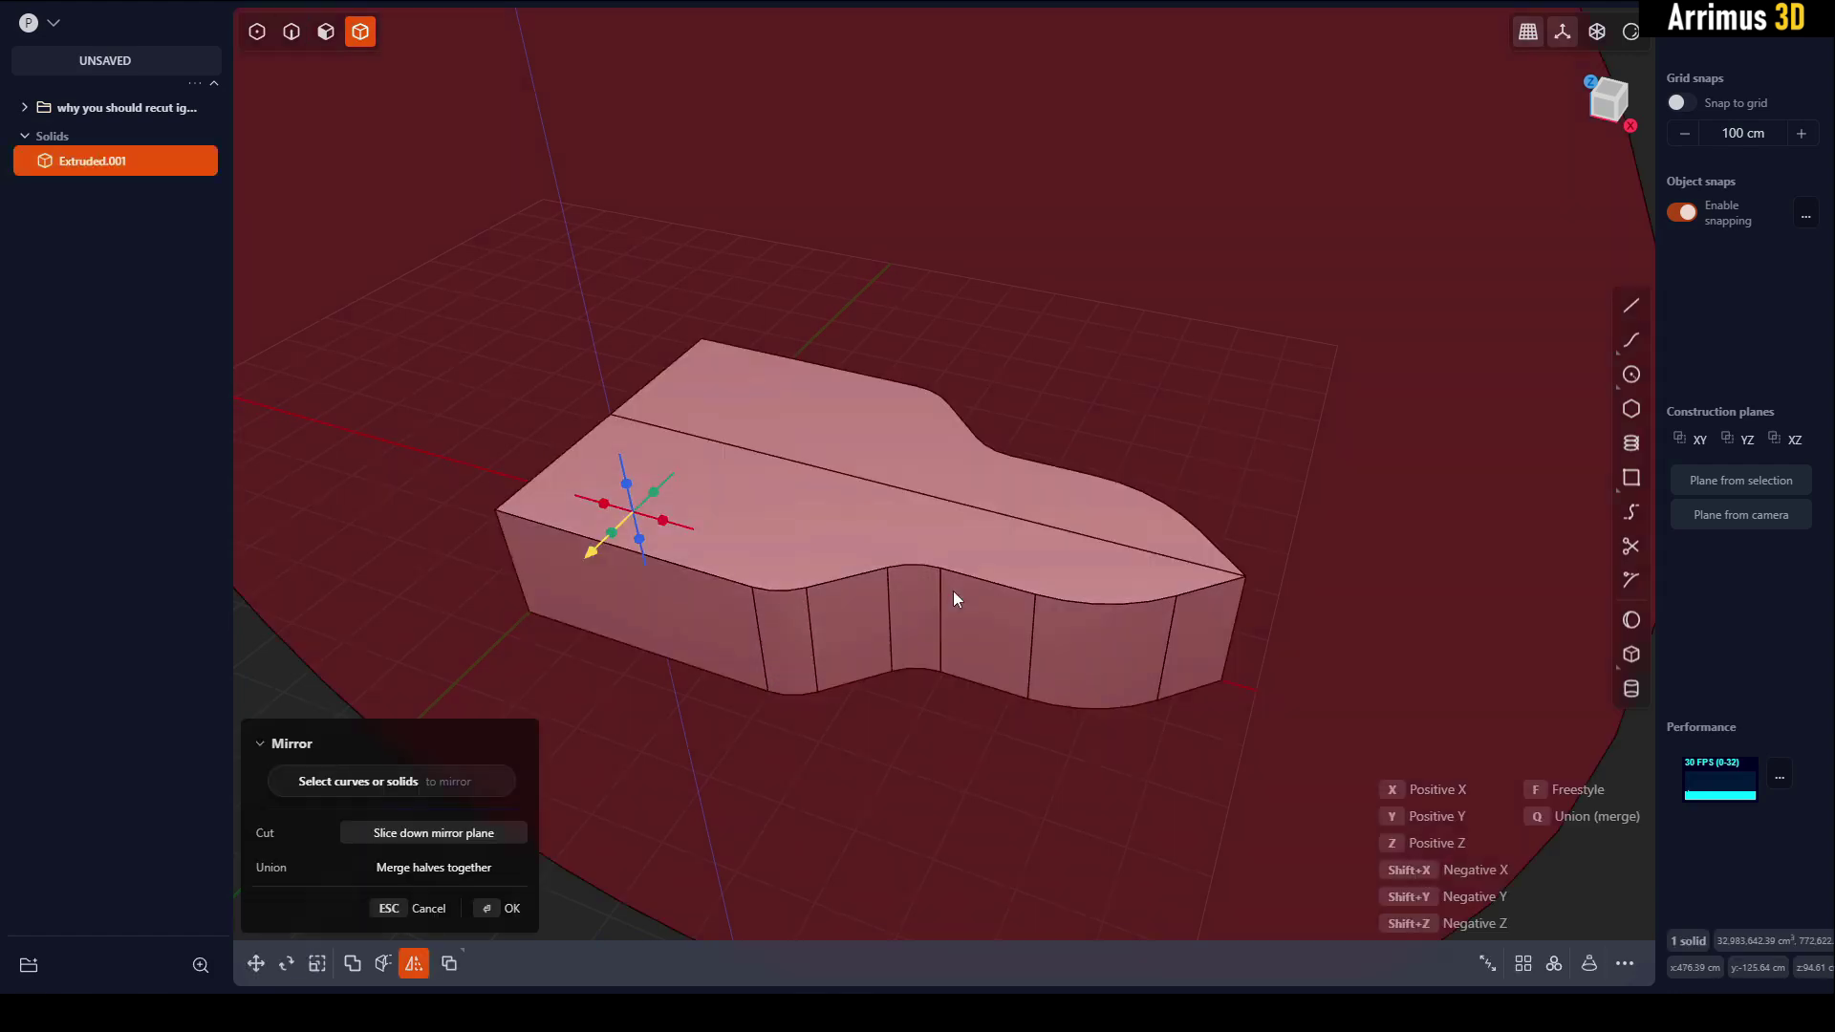
pyautogui.rightClick(990, 541)
pyautogui.press('q')
pyautogui.press('q')
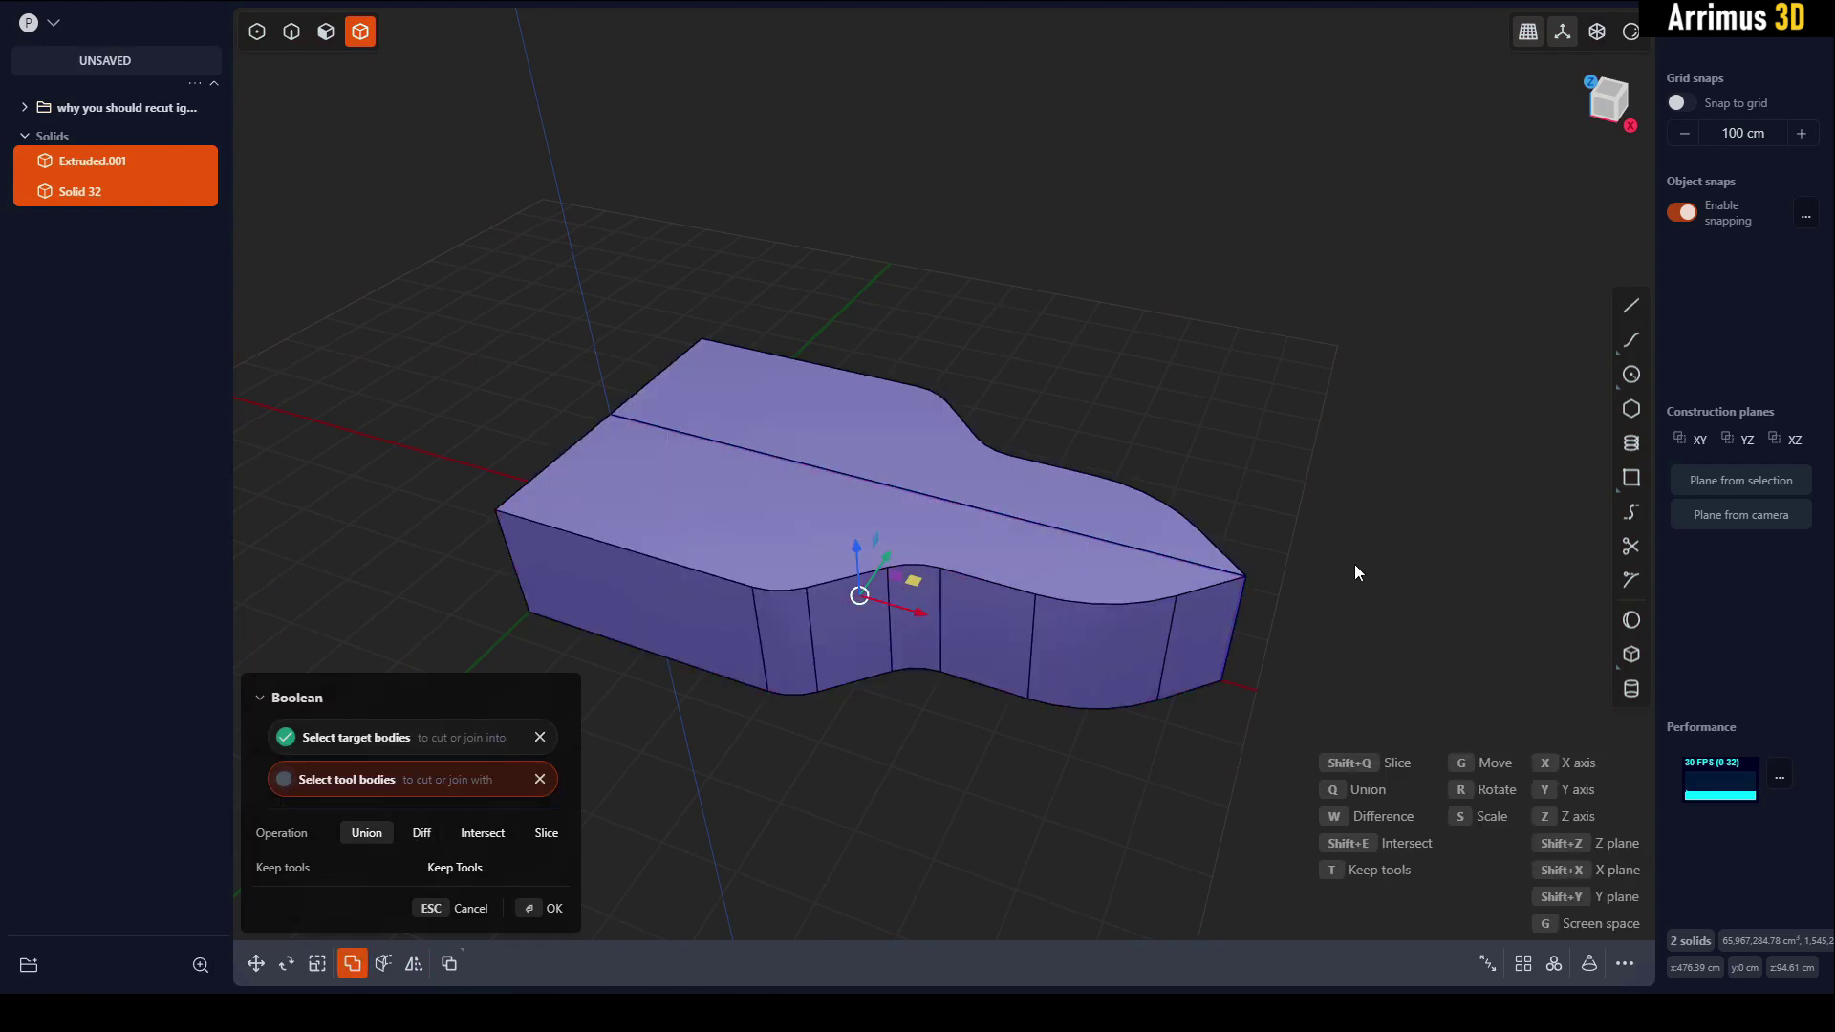
pyautogui.rightClick(1355, 564)
# Fillet the vertical edge at the united solid's pointed tip to give it a rounded end.
pyautogui.moveTo(1356, 564); pyautogui.dragTo(1158, 570, button='middle')
pyautogui.press('2')
pyautogui.click(1268, 627)
pyautogui.press('b')
pyautogui.press('d')
pyautogui.click(1128, 583)
pyautogui.rightClick(1128, 583)
pyautogui.click(801, 627)
# Mirror the rounded half block across its flat end face and unite both halves with a Boolean Union.
pyautogui.press('4')
pyautogui.keyDown('shift'); pyautogui.moveTo(801, 535); pyautogui.dragTo(1058, 549, button='middle'); pyautogui.keyUp('shift')
pyautogui.click(1058, 549)
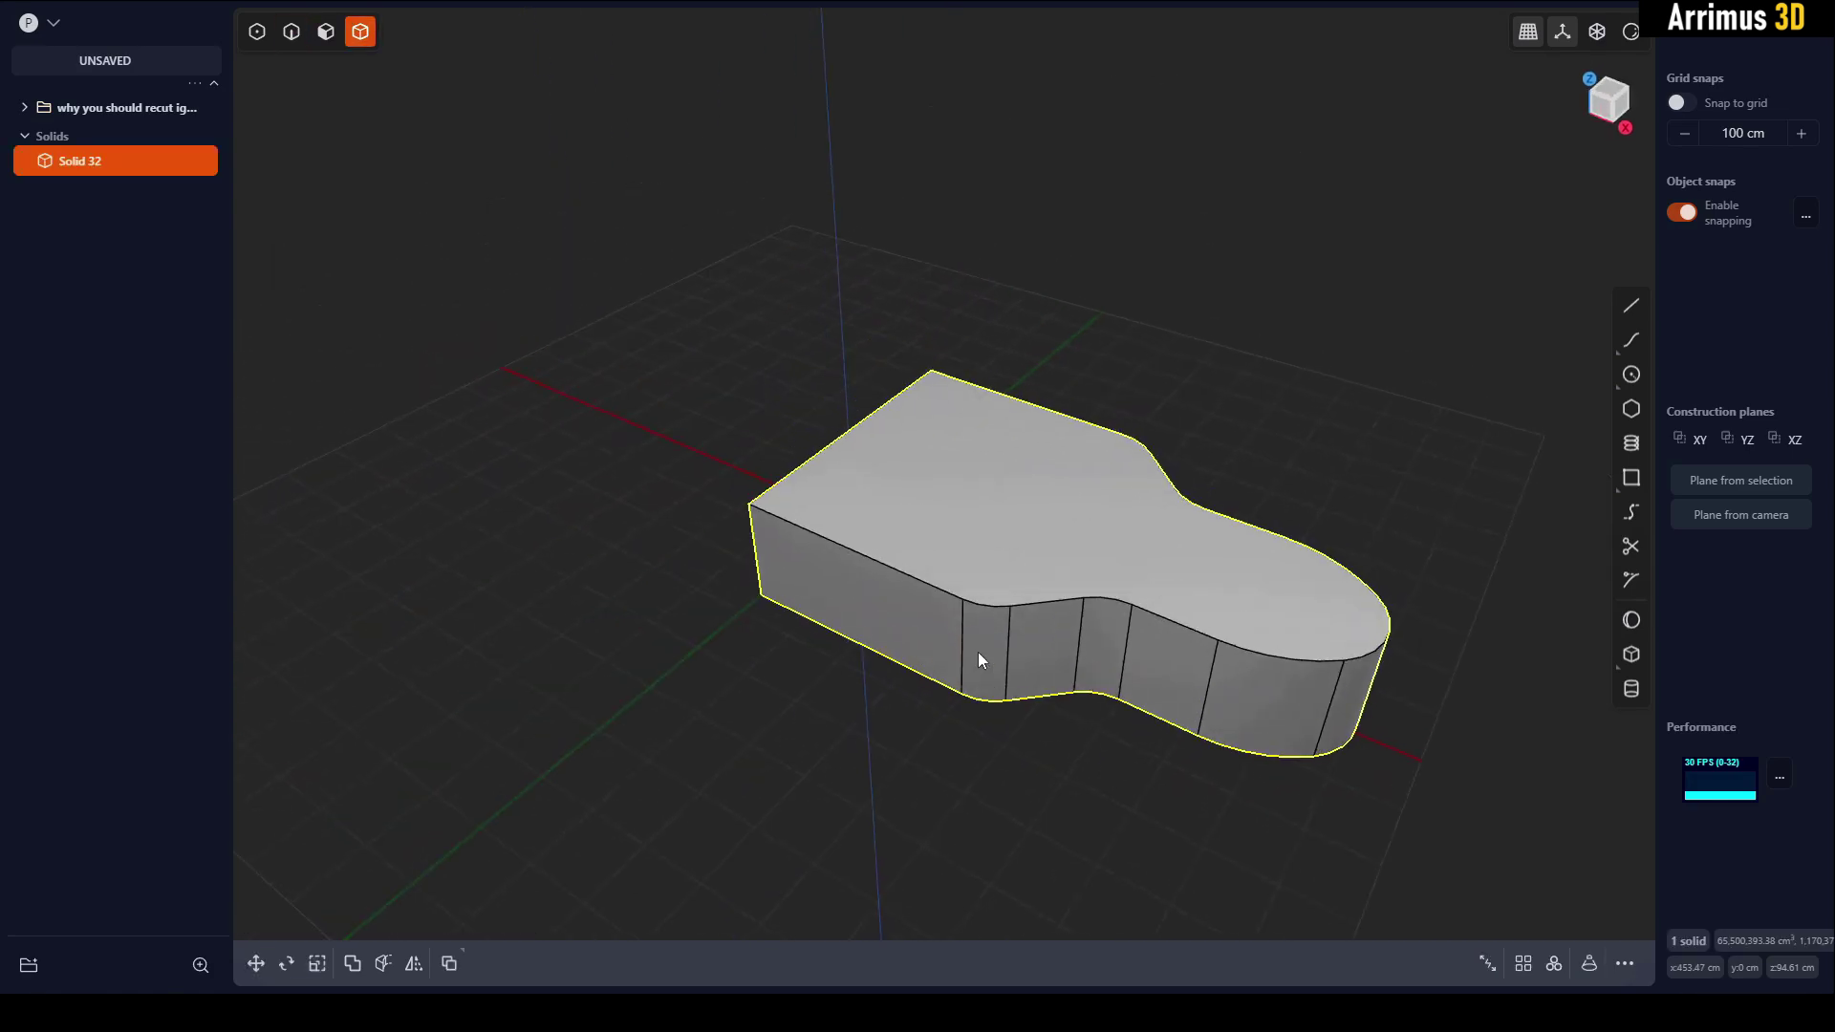
pyautogui.press('m')
pyautogui.press('Return')
pyautogui.press('b')
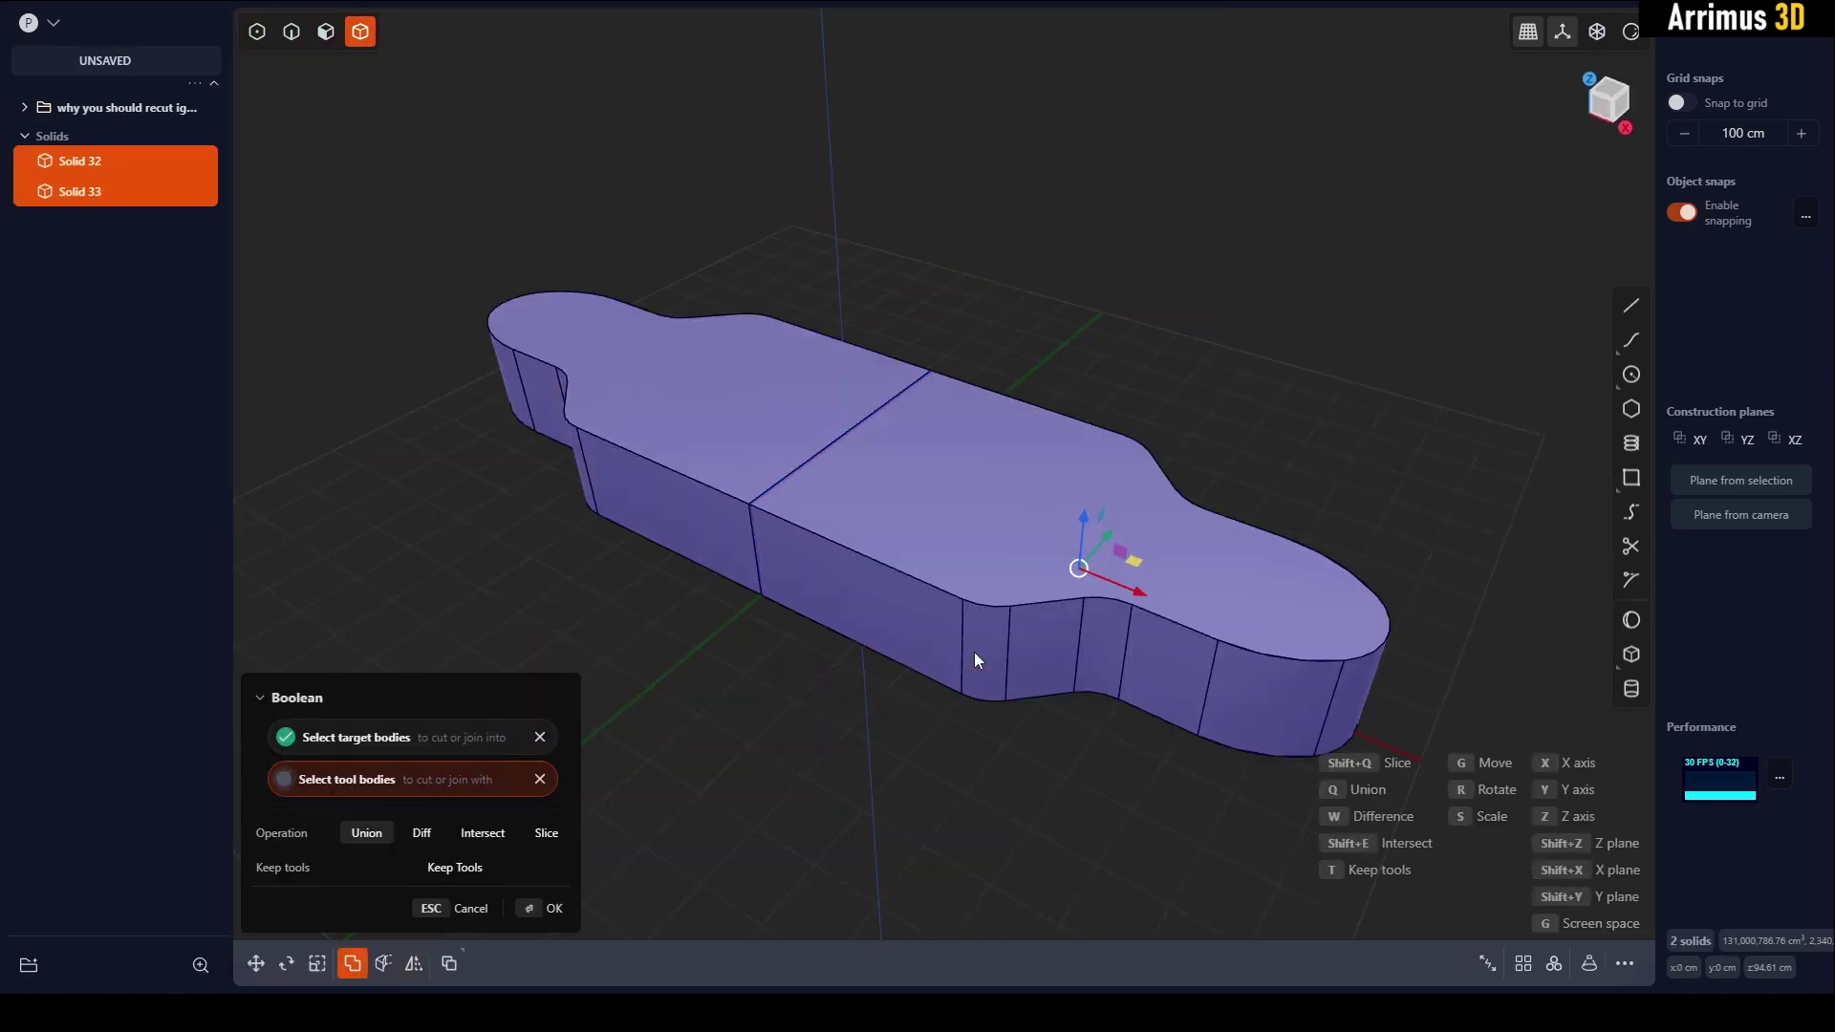
pyautogui.press('Return')
# Offset the outline of the block's underside face inward by about 64 cm.
pyautogui.moveTo(1229, 417); pyautogui.dragTo(1205, 599, button='middle')
pyautogui.moveTo(1045, 665); pyautogui.dragTo(1110, 480, button='middle')
pyautogui.scroll(2, 1070, 509)
pyautogui.press('3')
pyautogui.click(1030, 558)
pyautogui.press('o')
pyautogui.click(1145, 415)
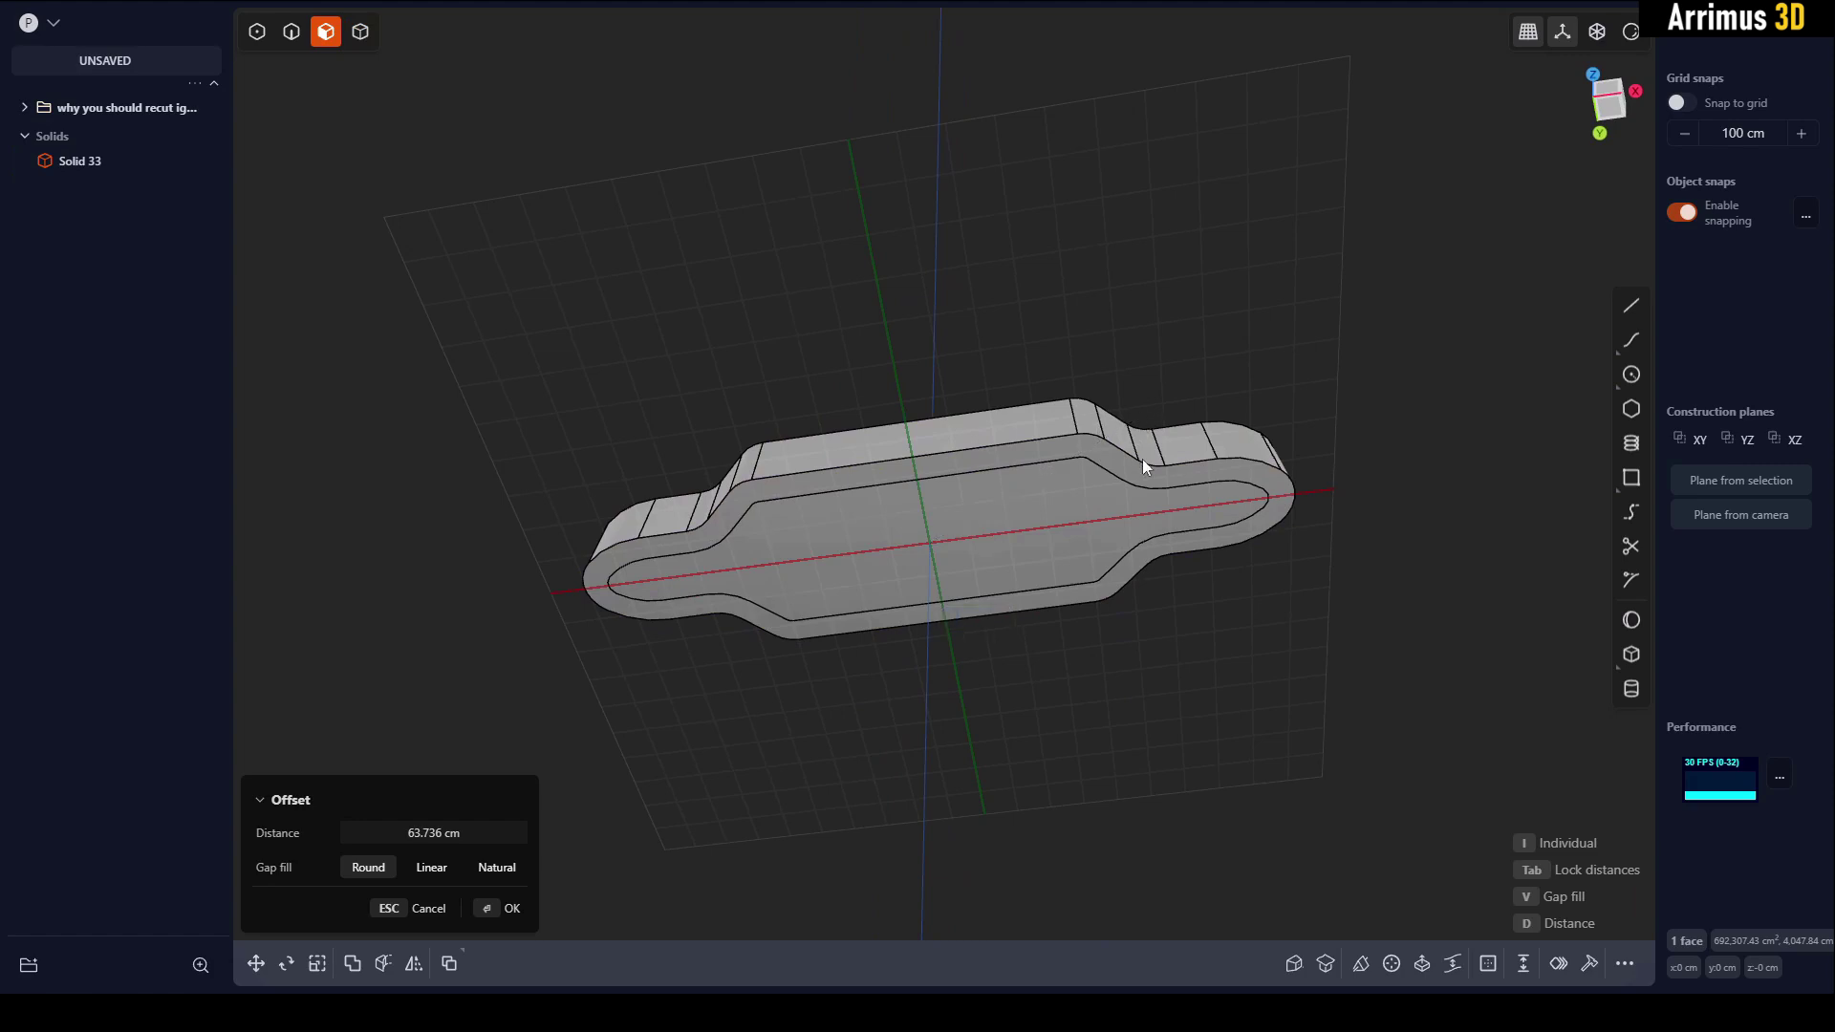
pyautogui.click(1143, 459)
# Extrude the inset region of the underside straight down as a separate tall body.
pyautogui.click(1157, 621)
pyautogui.click(1012, 539)
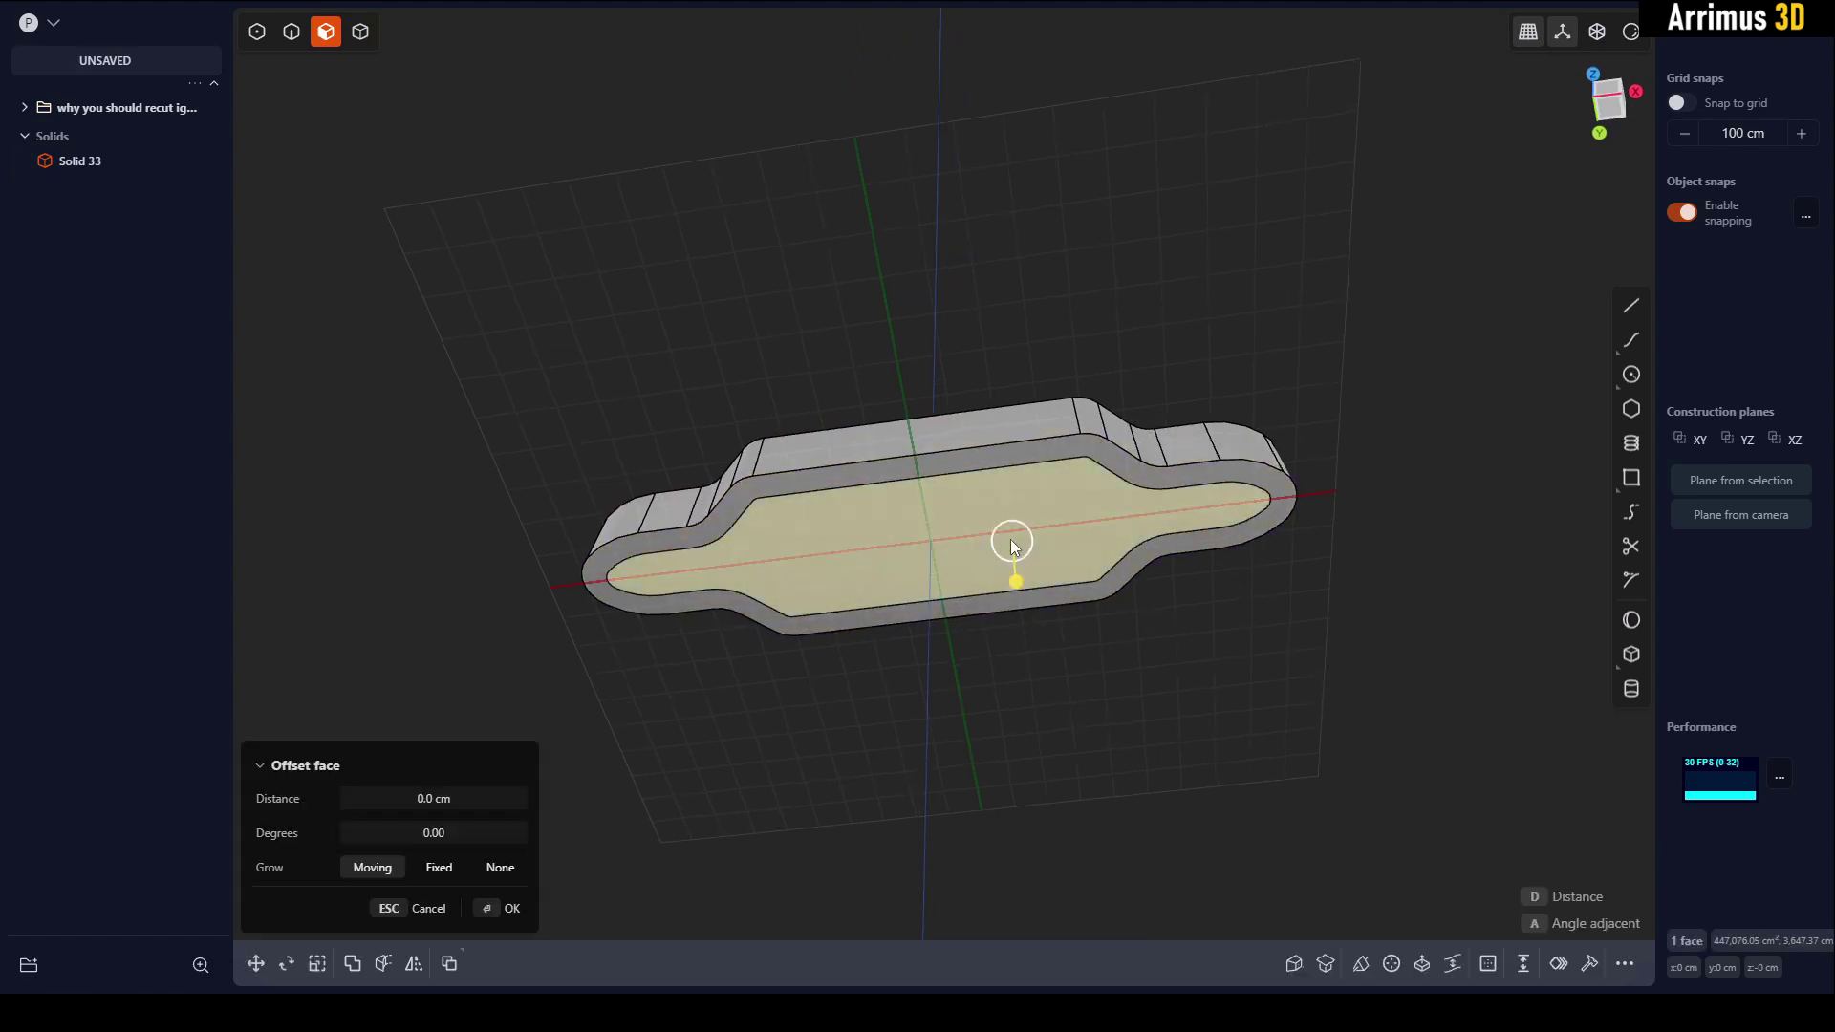
pyautogui.moveTo(1011, 539)
pyautogui.mouseDown(button='middle')
pyautogui.moveTo(1012, 577)
pyautogui.moveTo(1025, 562)
pyautogui.mouseUp(button='middle')
pyautogui.press('e')
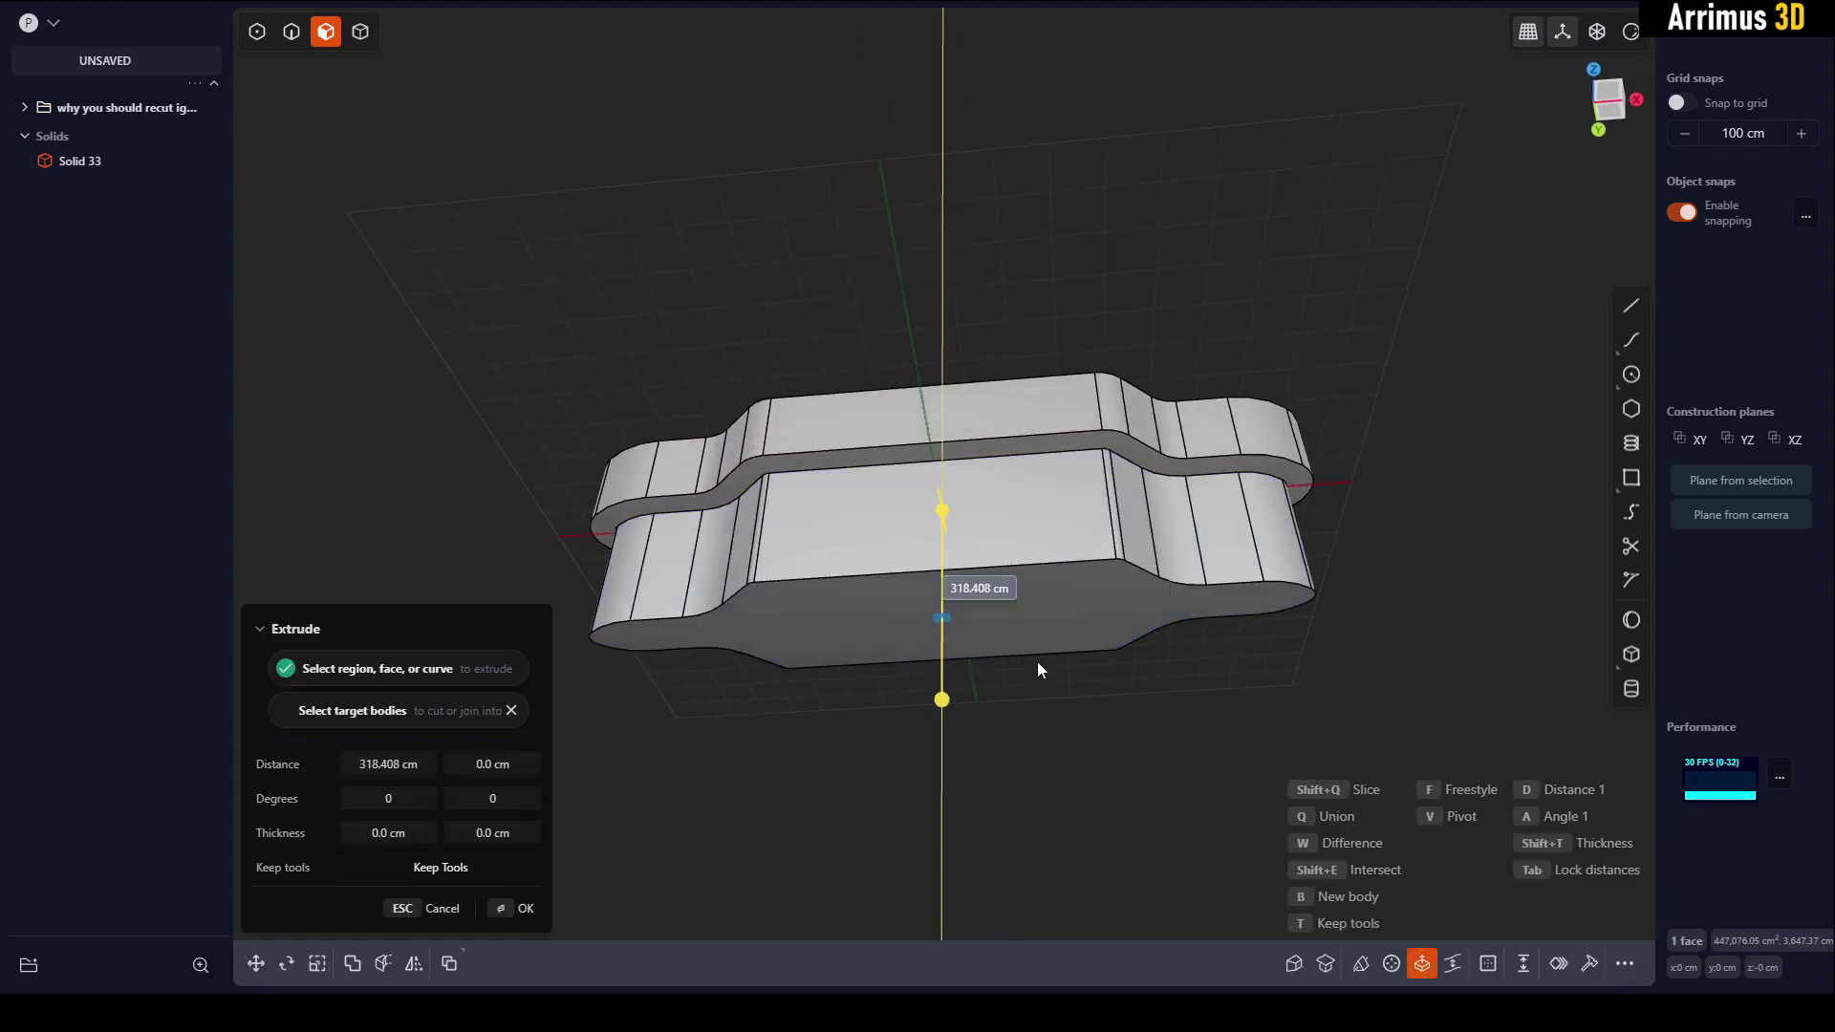
pyautogui.click(1017, 778)
# Slice the extruded body down the X mirror plane and delete its negative X half.
pyautogui.moveTo(1121, 835); pyautogui.dragTo(1030, 742, button='middle')
pyautogui.hotkey('alt', 'x')
pyautogui.press('x')
pyautogui.rightClick(1080, 812)
pyautogui.click(846, 650)
pyautogui.press('Delete')
# Draw a diagonal line across the remaining half body, from below its inner bottom corner to beyond its upper outer side.
pyautogui.press('l')
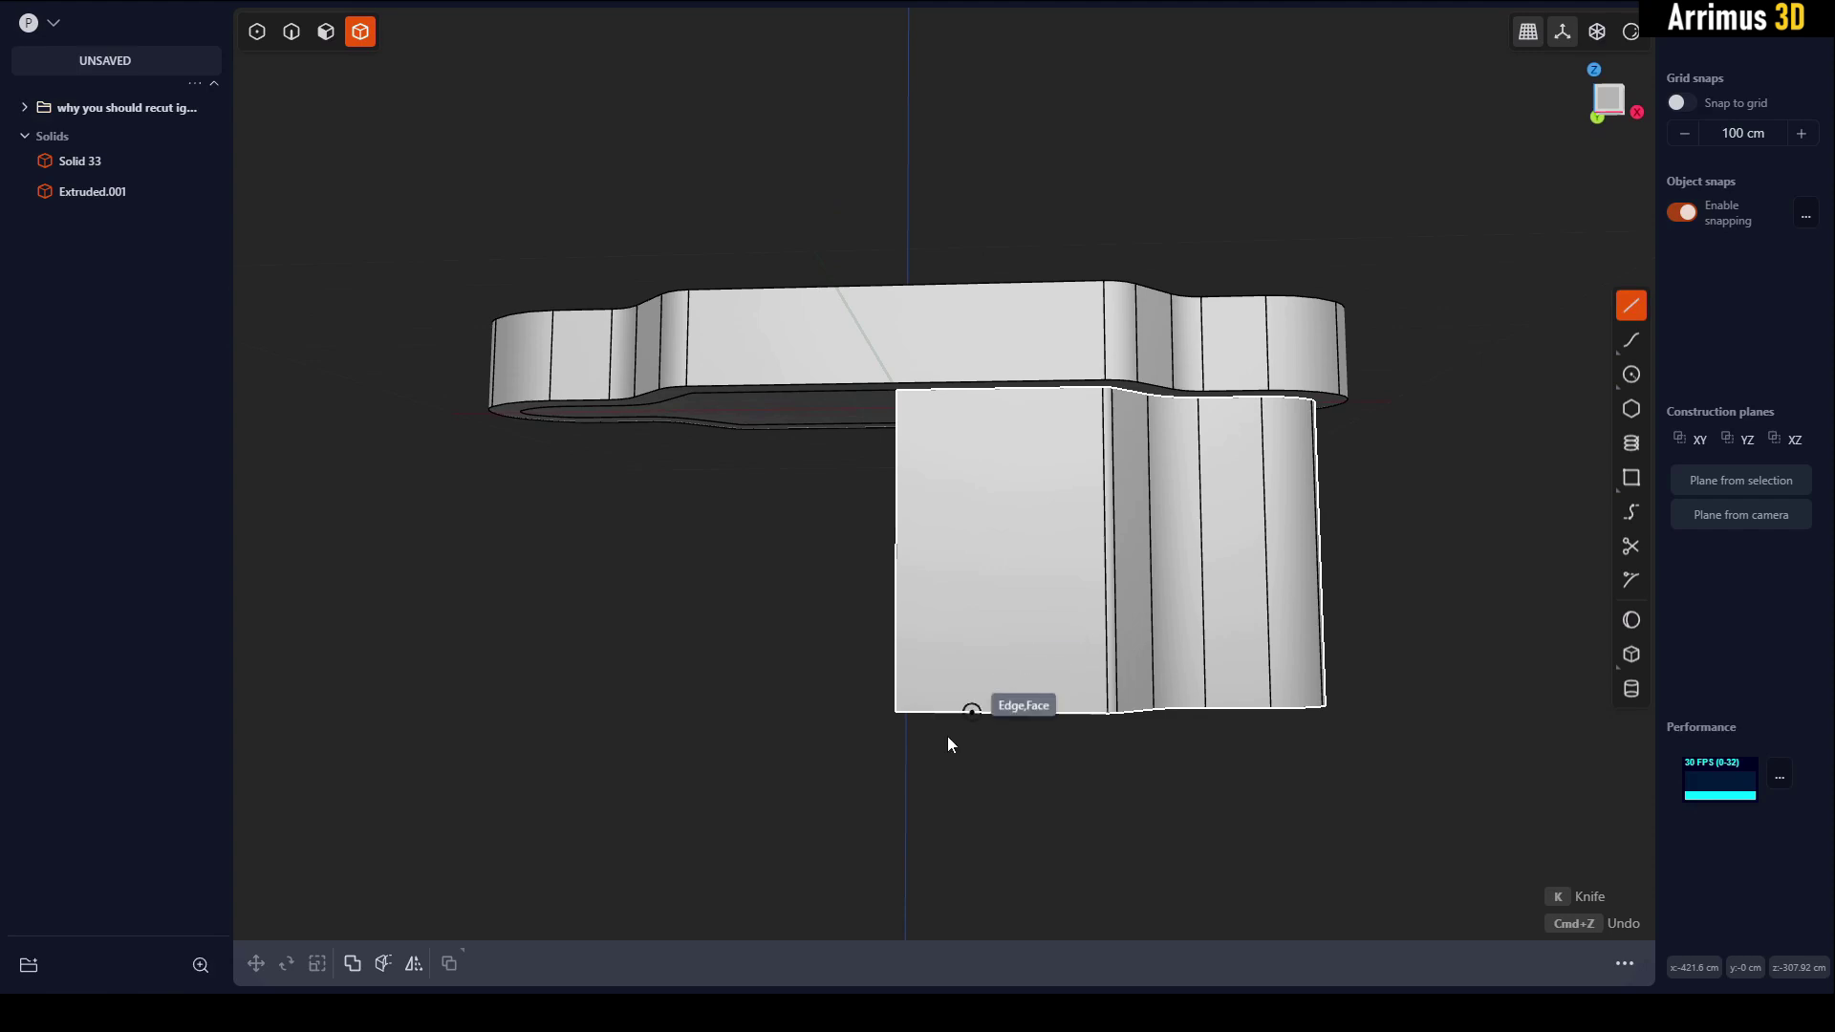
pyautogui.click(936, 762)
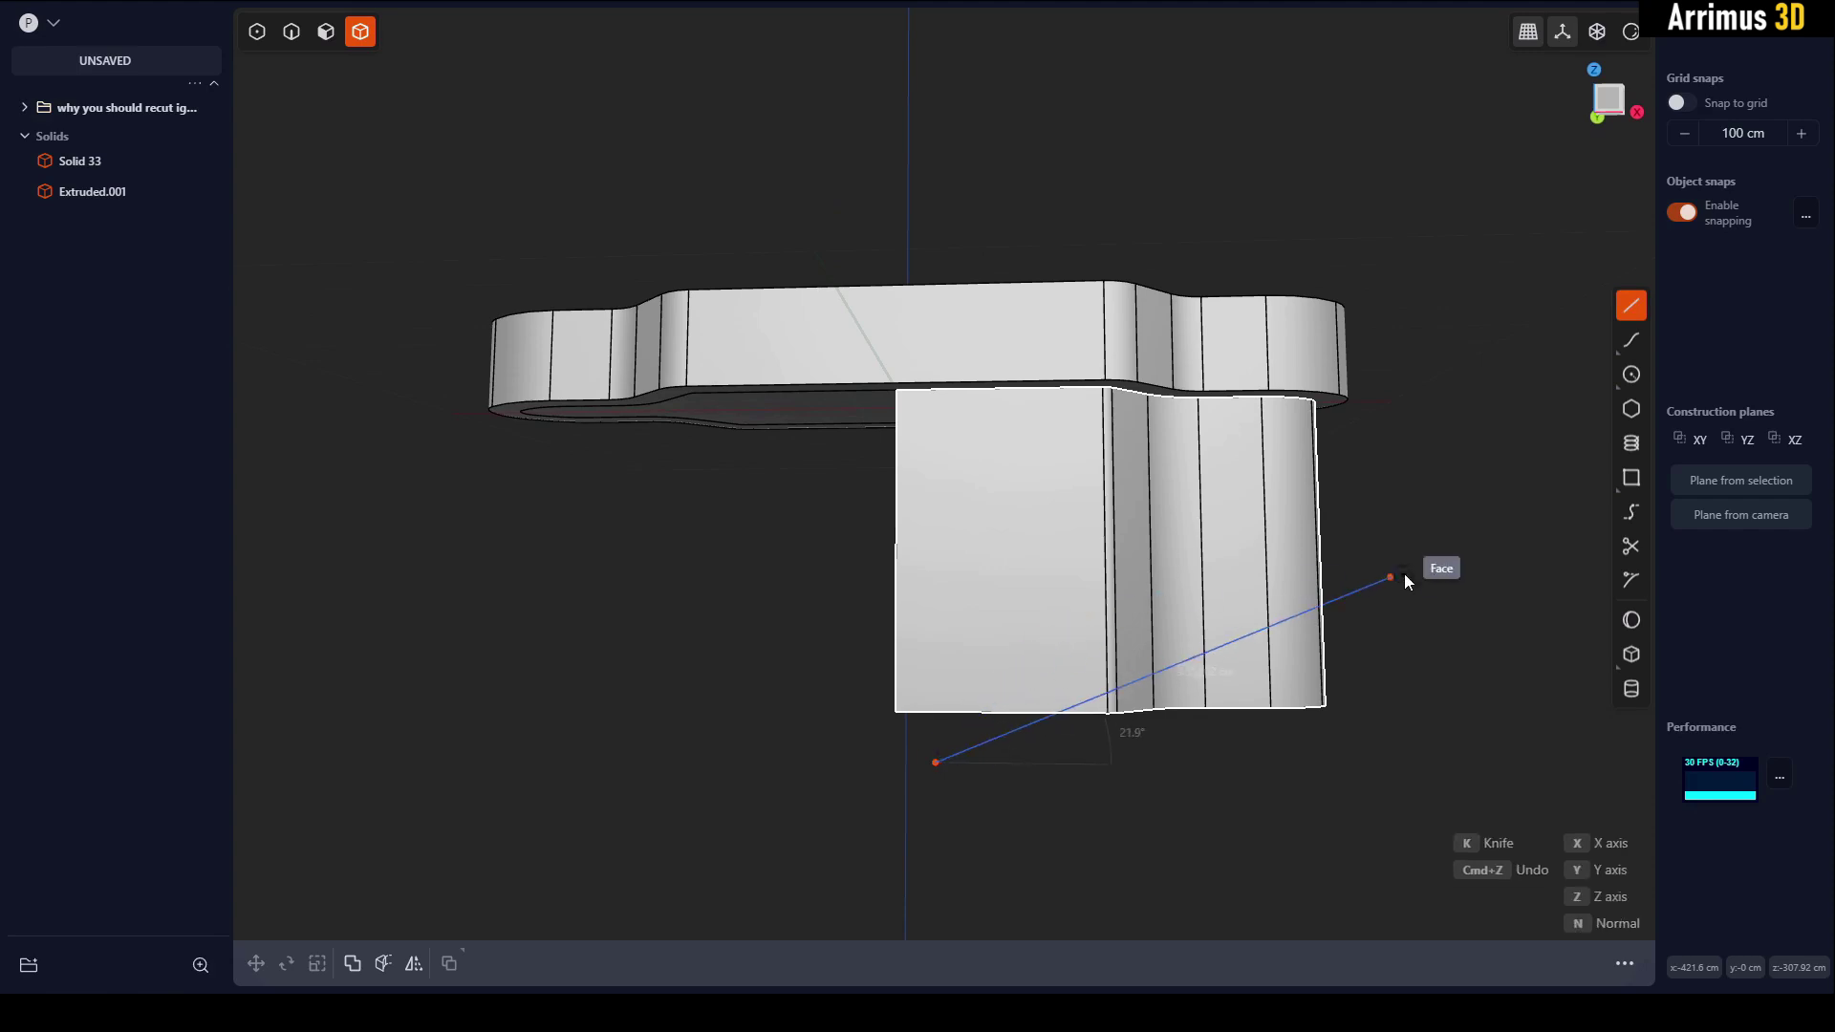
pyautogui.click(1380, 487)
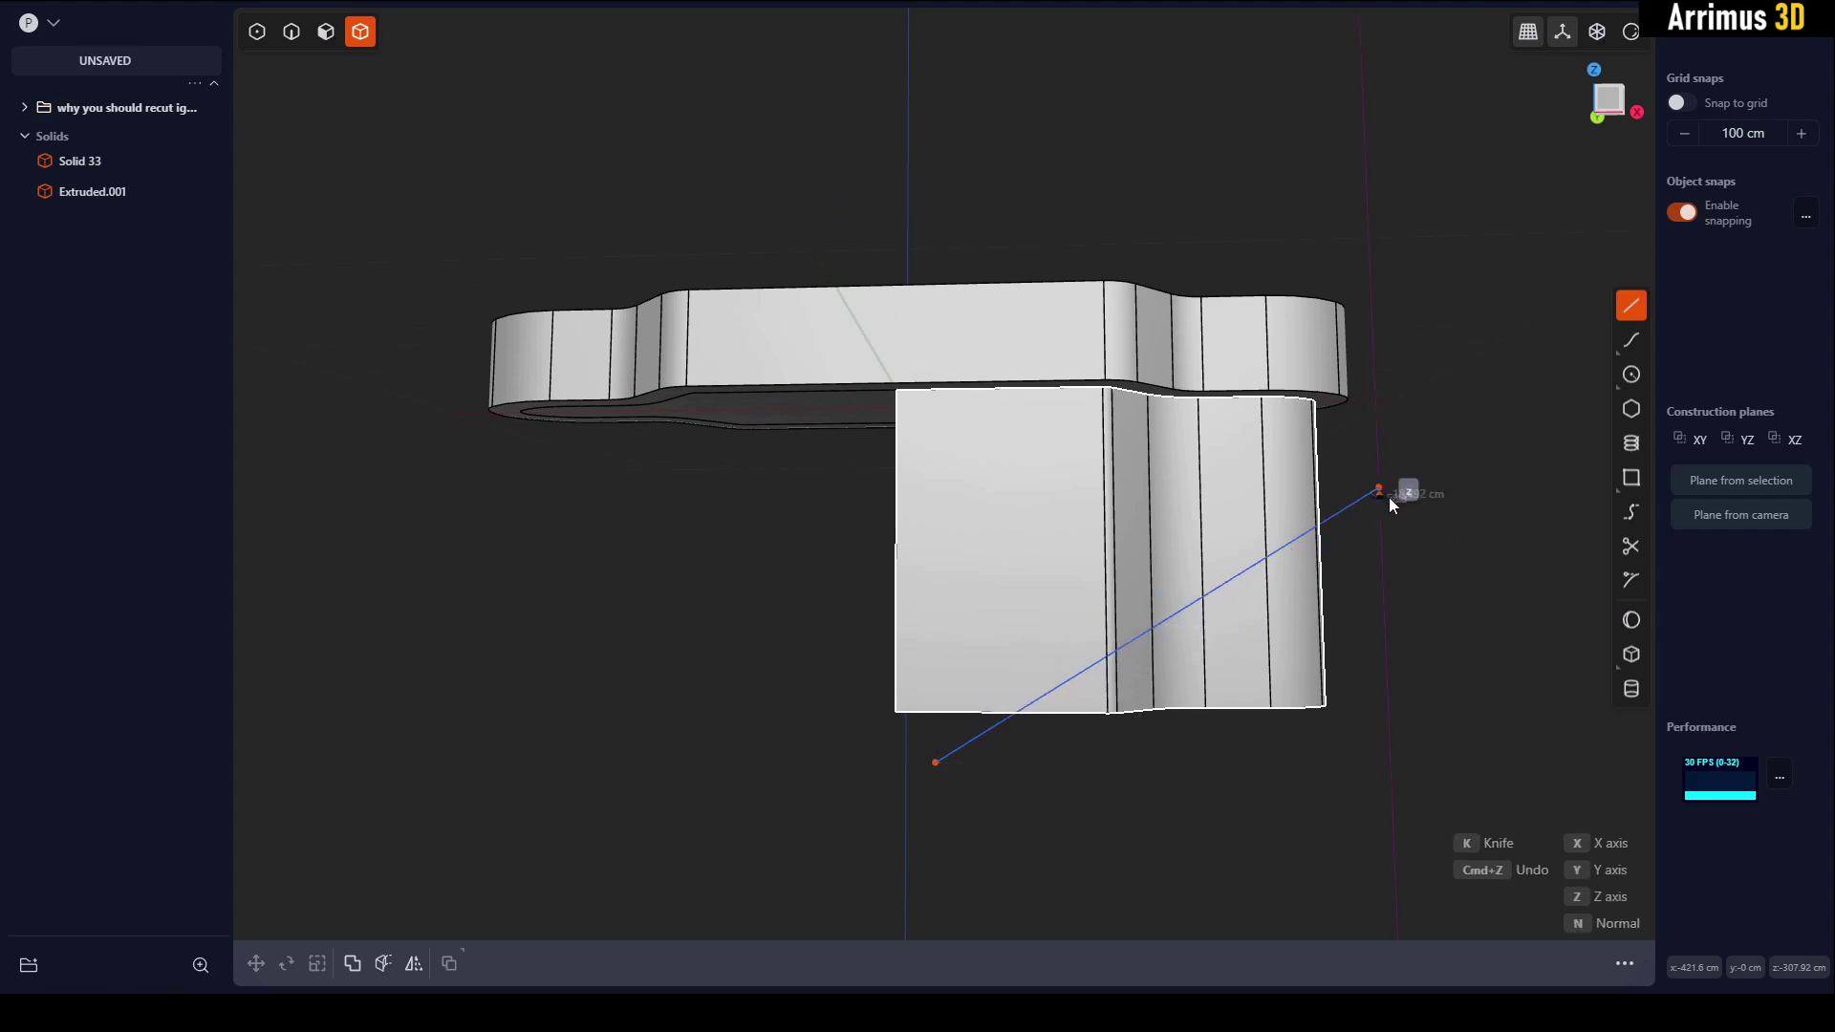
pyautogui.press('Escape')
# Cut the half body with the diagonal line and delete both the lower outer piece and the line.
pyautogui.click(1300, 549)
pyautogui.press('c')
pyautogui.click(1339, 513)
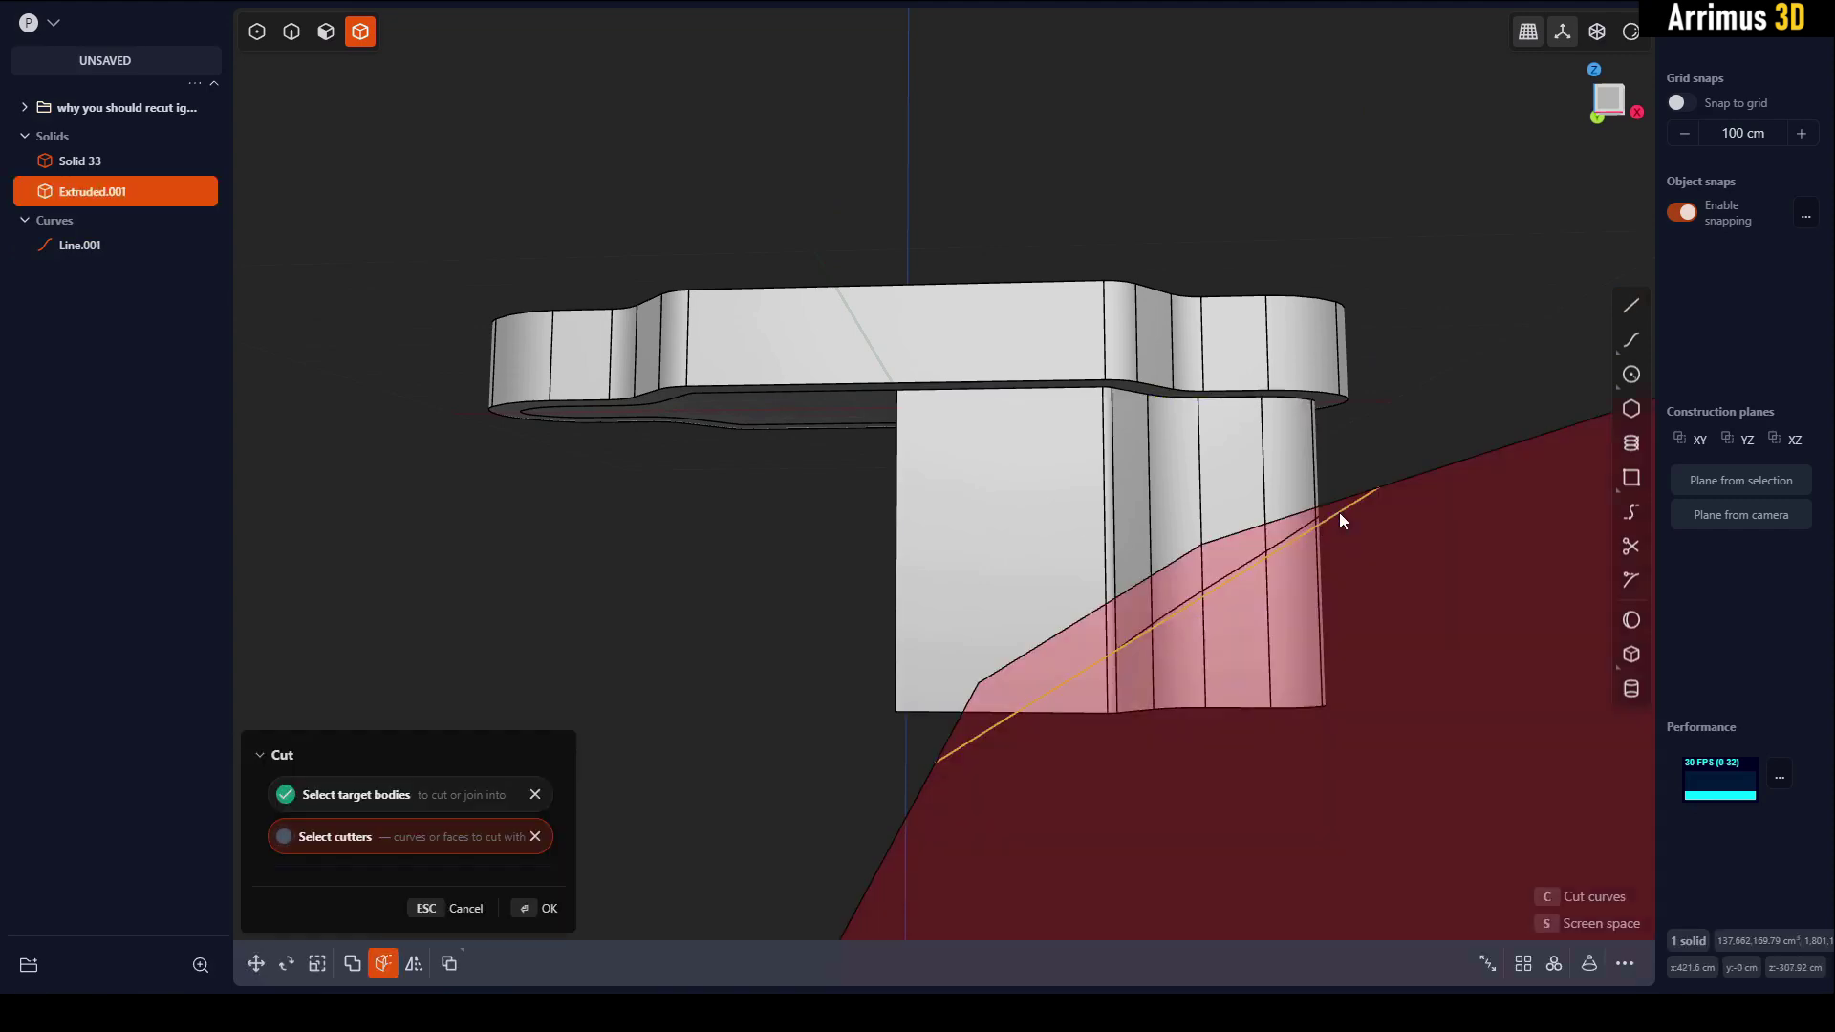
pyautogui.rightClick(1341, 513)
pyautogui.click(1430, 543)
pyautogui.click(1354, 507)
pyautogui.press('Delete')
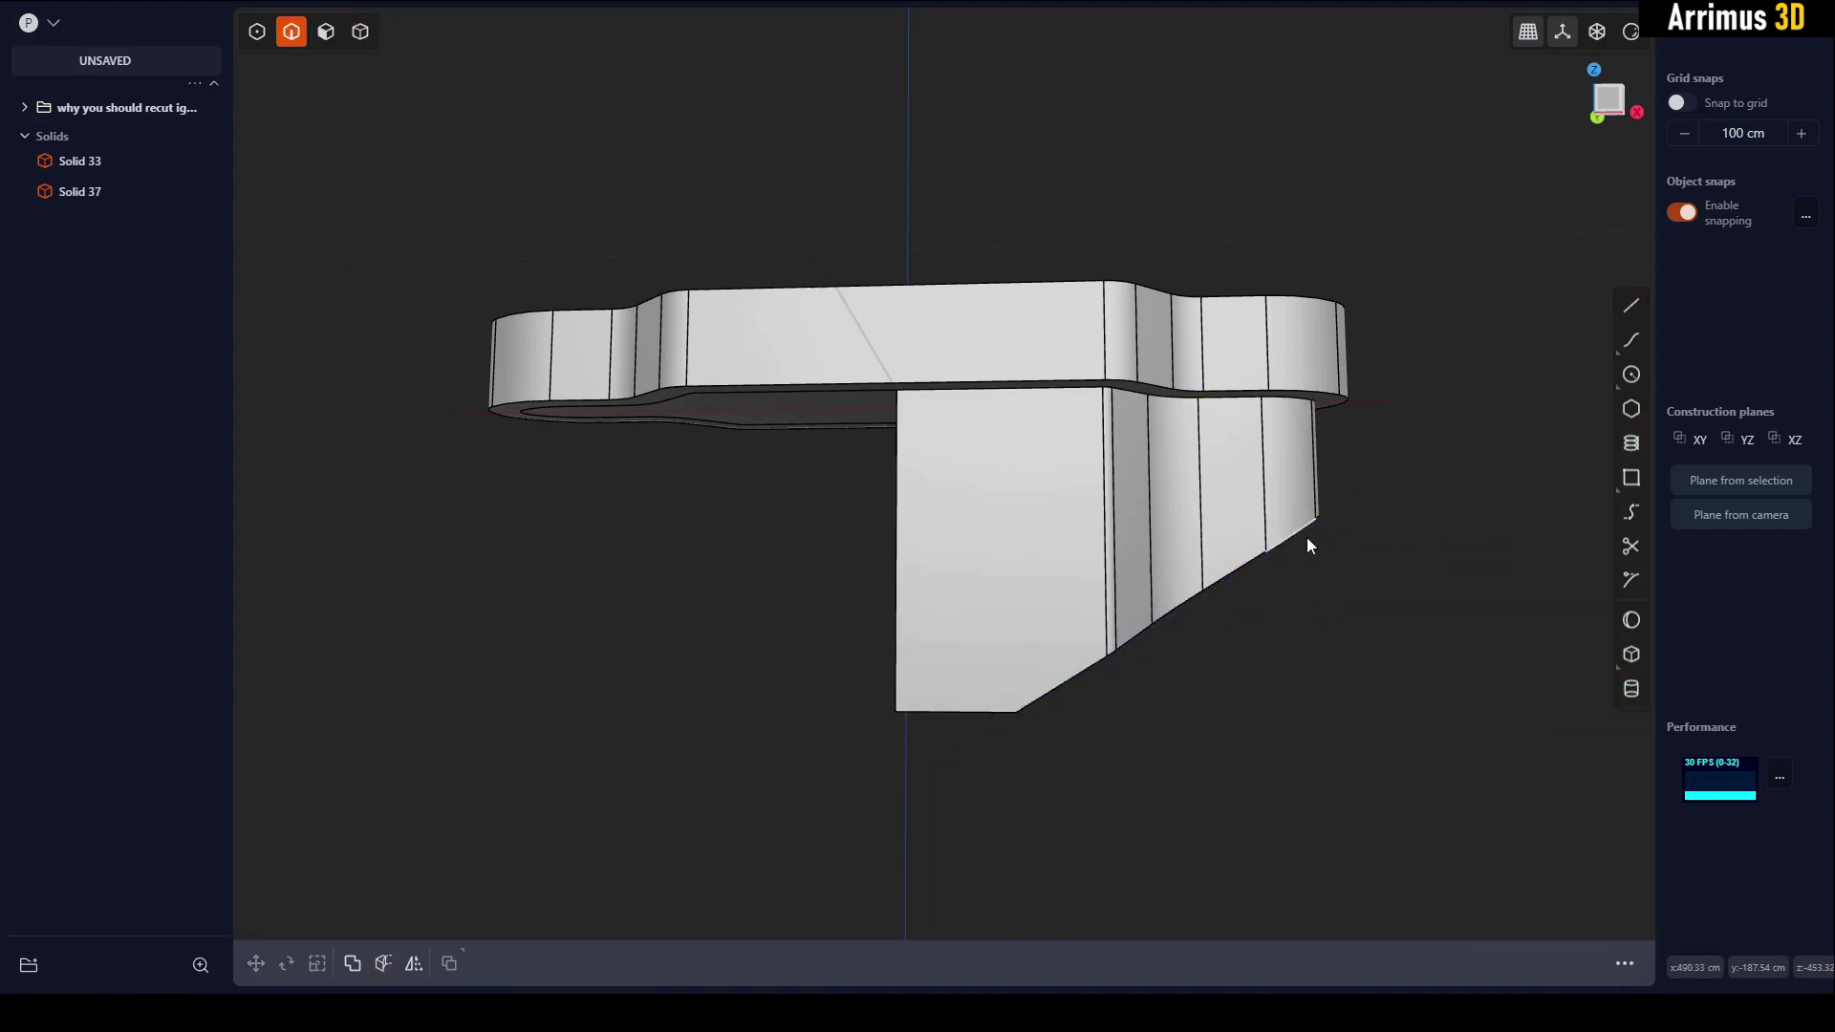
# Fillet the edge where the half body's flat bottom meets the diagonal cut with a small rounding.
pyautogui.moveTo(1155, 560); pyautogui.dragTo(1019, 719, button='middle')
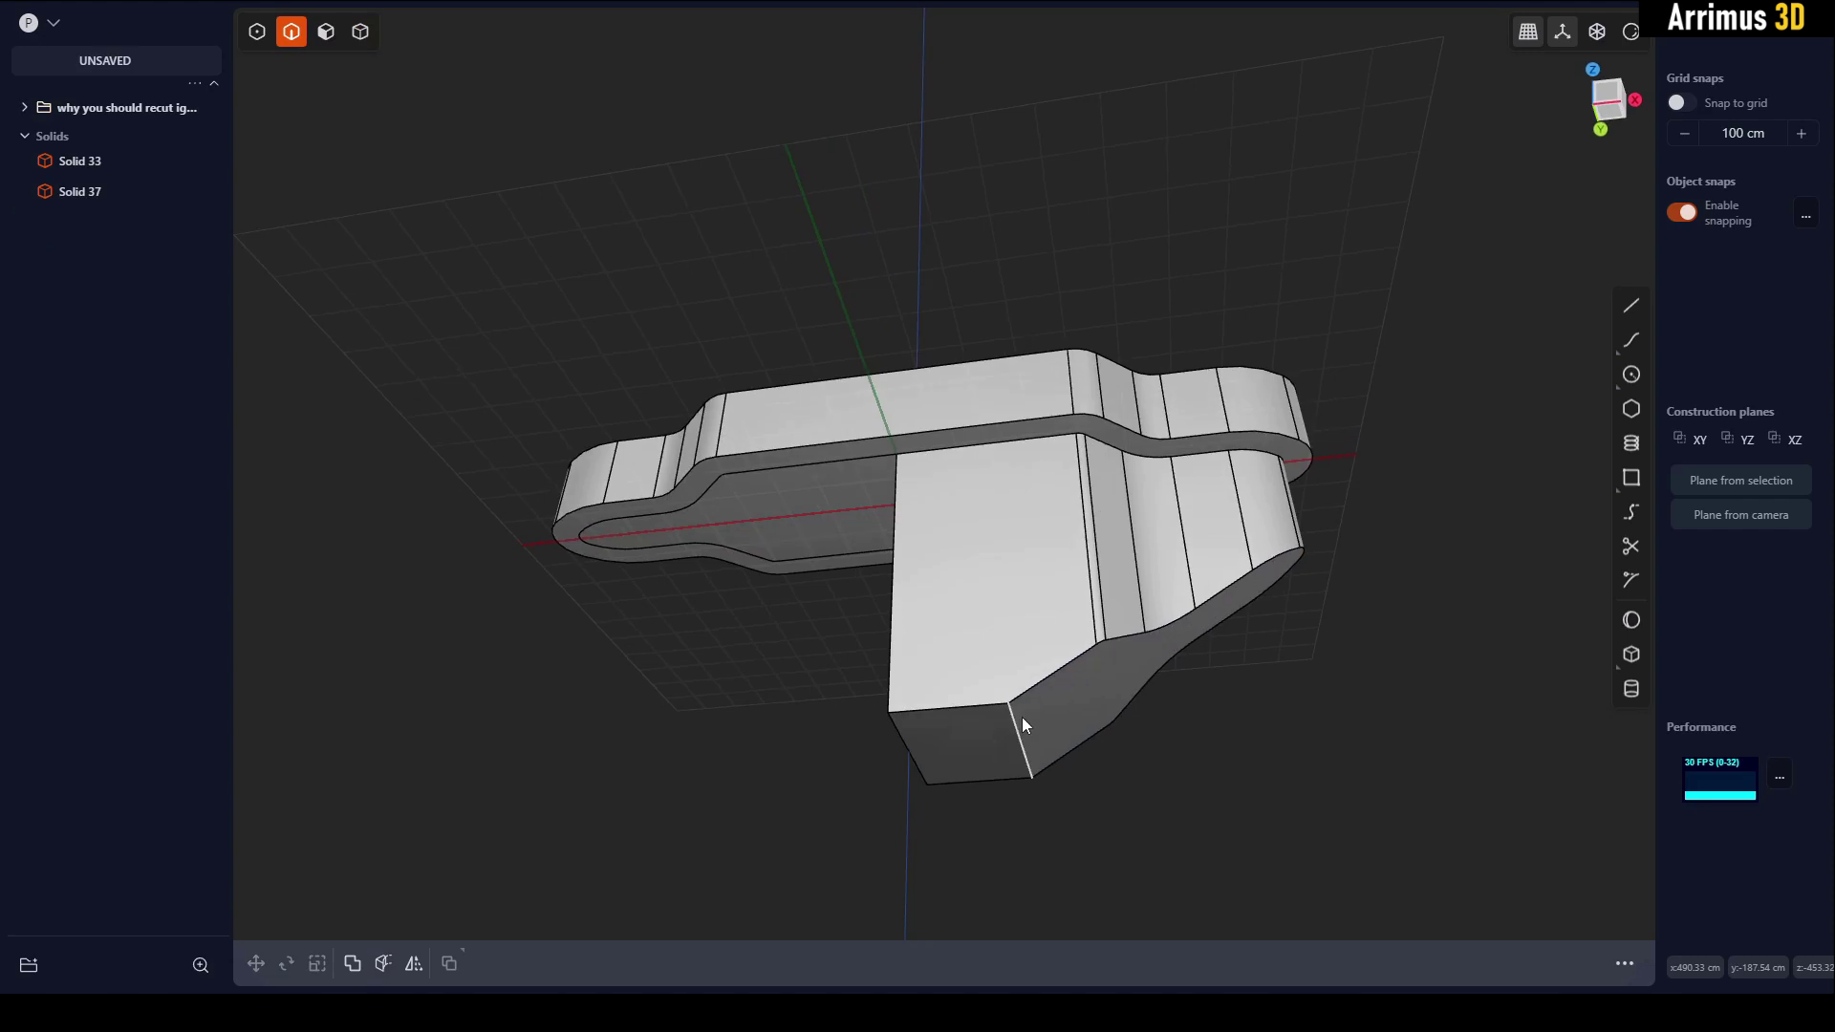
pyautogui.click(1019, 719)
pyautogui.press('f')
pyautogui.click(1063, 715)
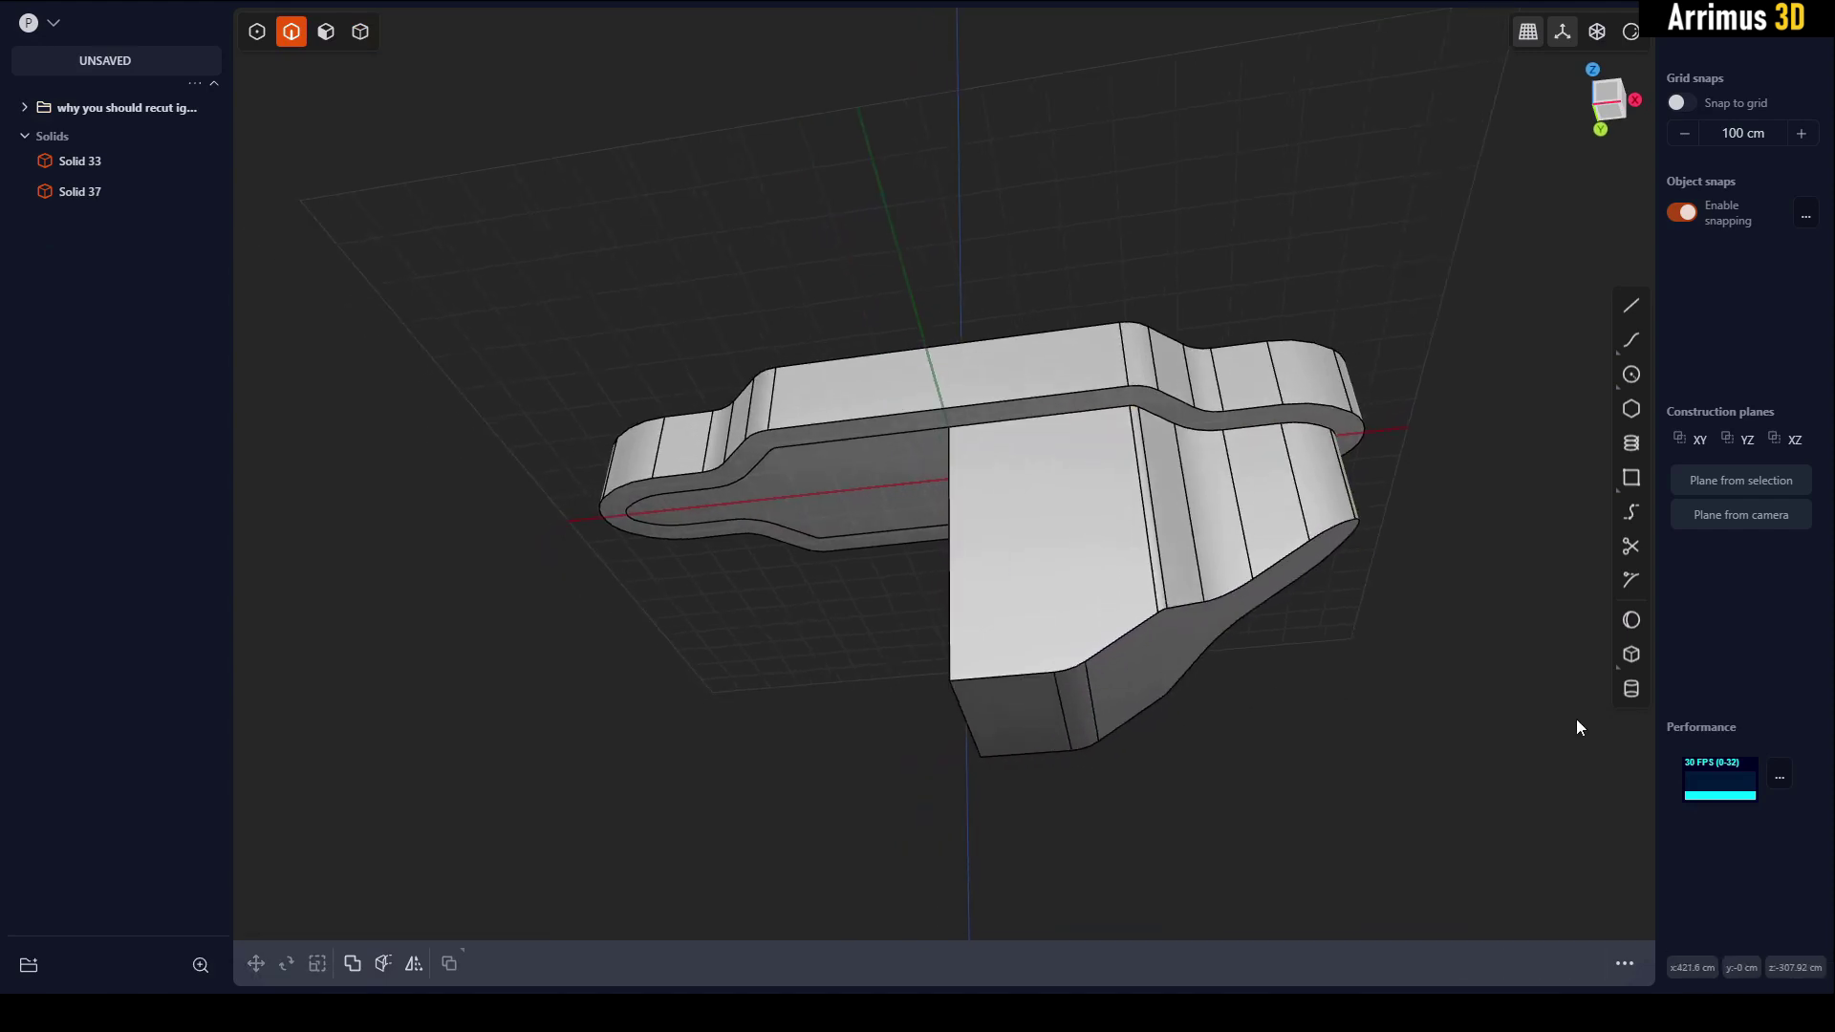
# Add a cylinder of about 201 cm radius and 64 cm height, sunk into the half body's flat front face.
pyautogui.click(1632, 686)
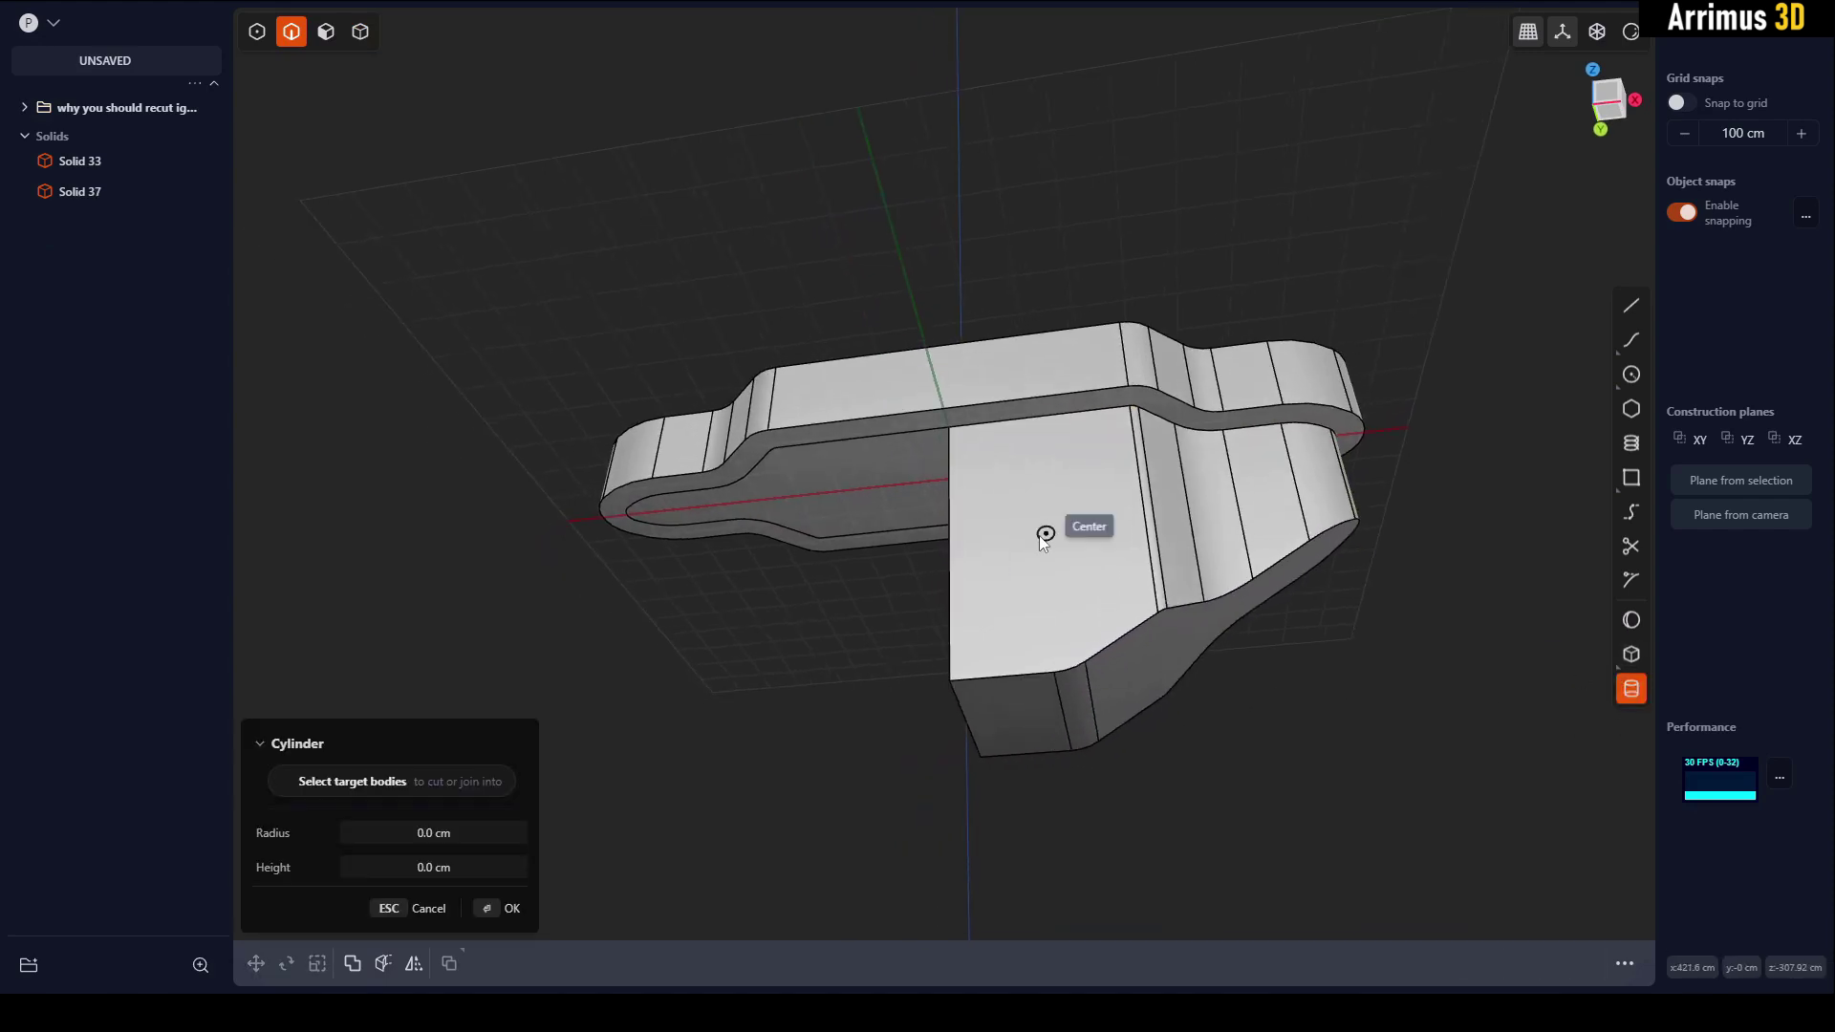
pyautogui.scroll(1, 1042, 531)
pyautogui.click(990, 590)
pyautogui.click(1058, 509)
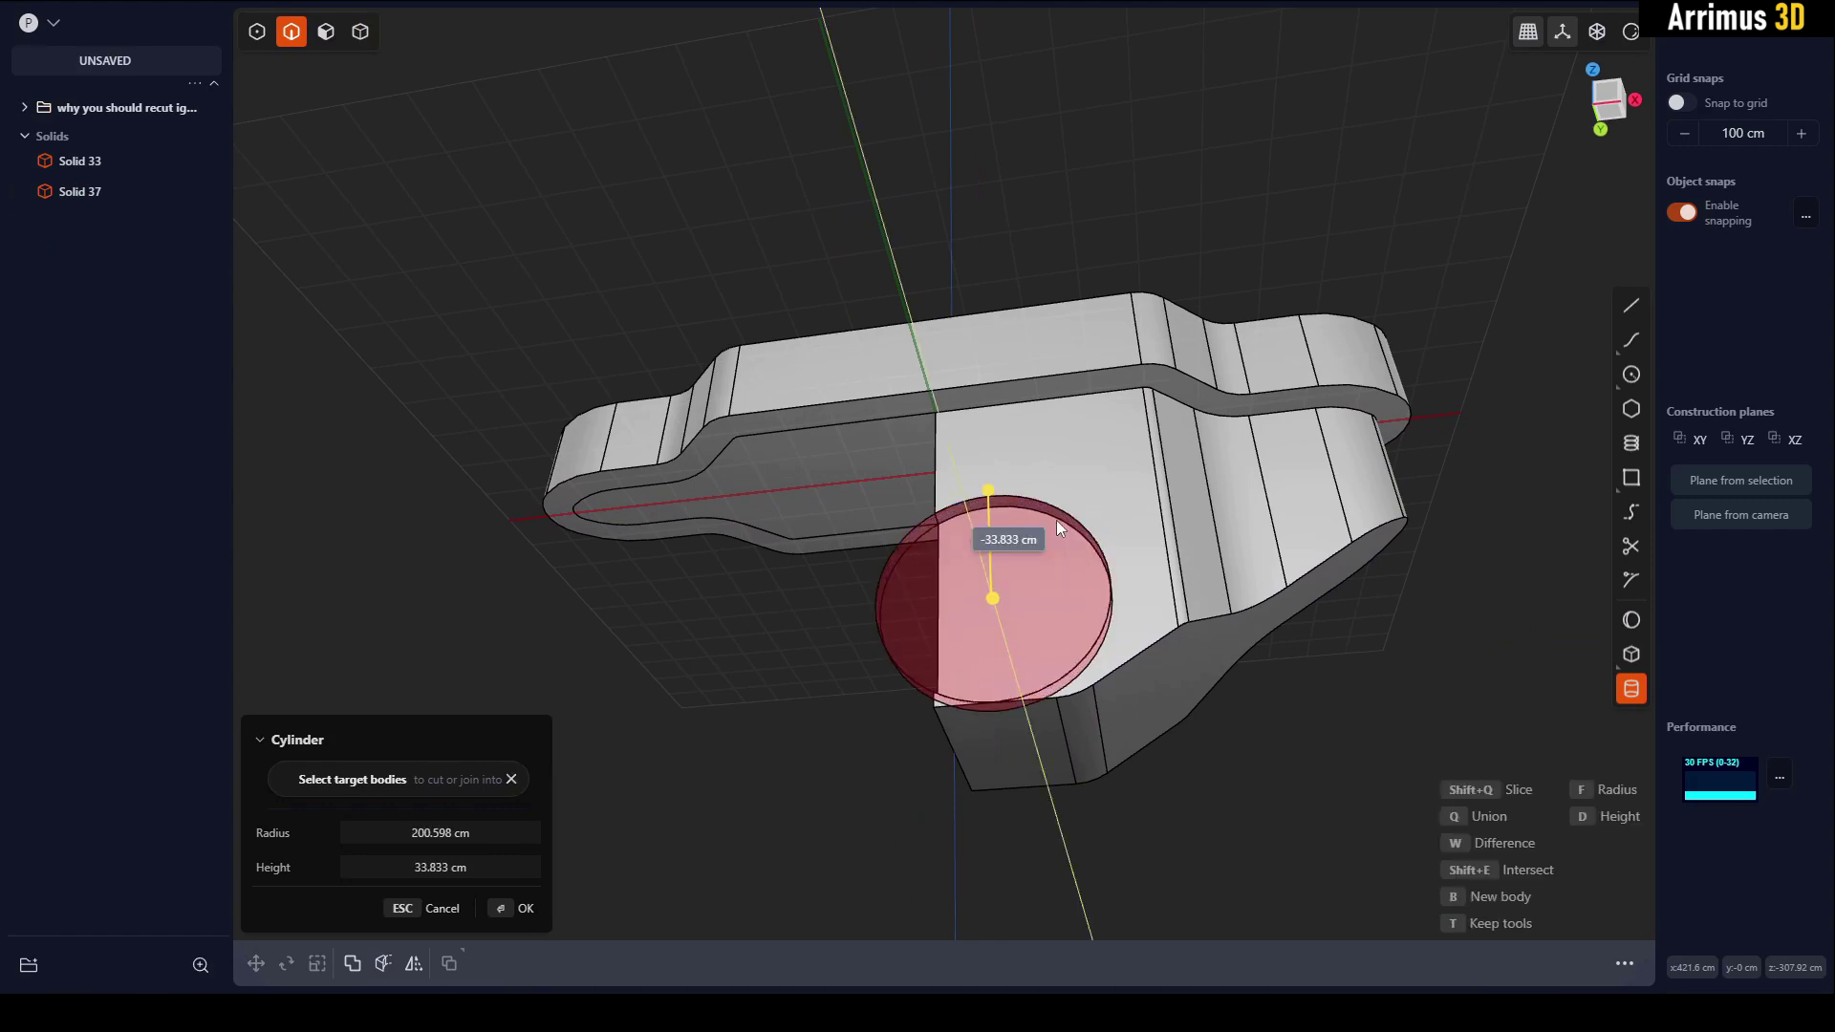
pyautogui.click(1063, 528)
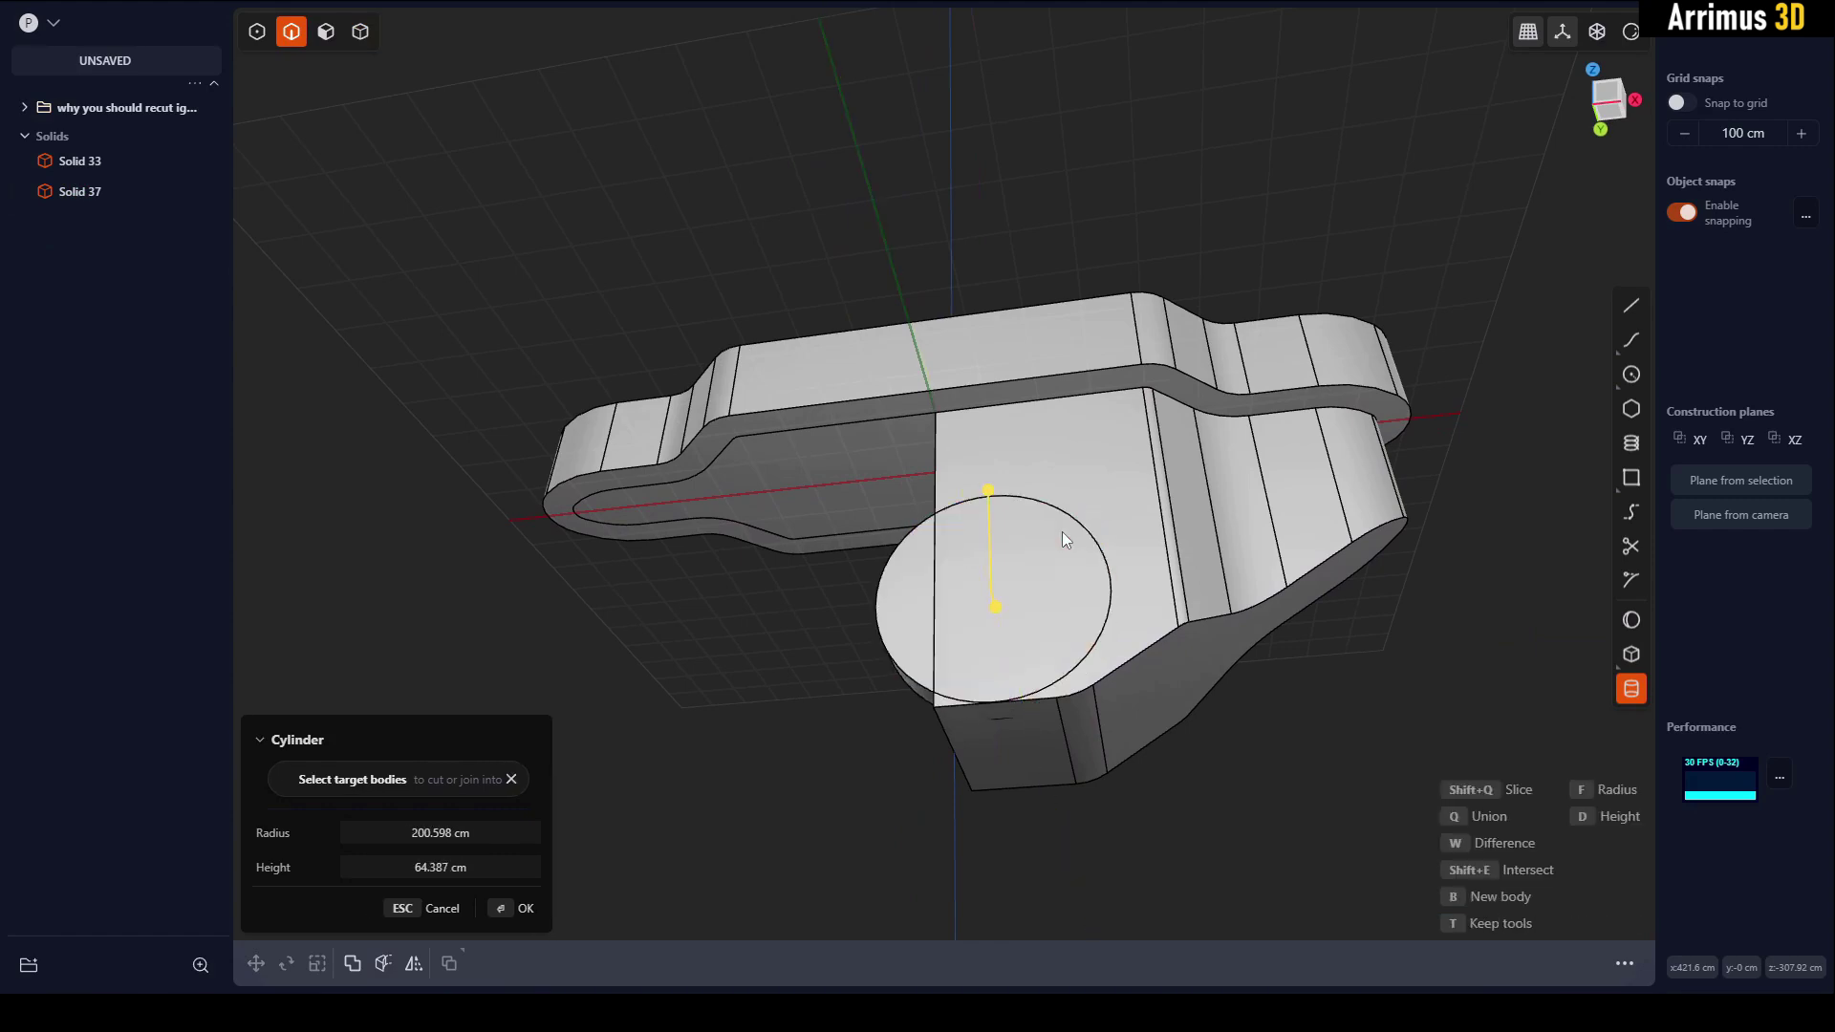
pyautogui.click(687, 533)
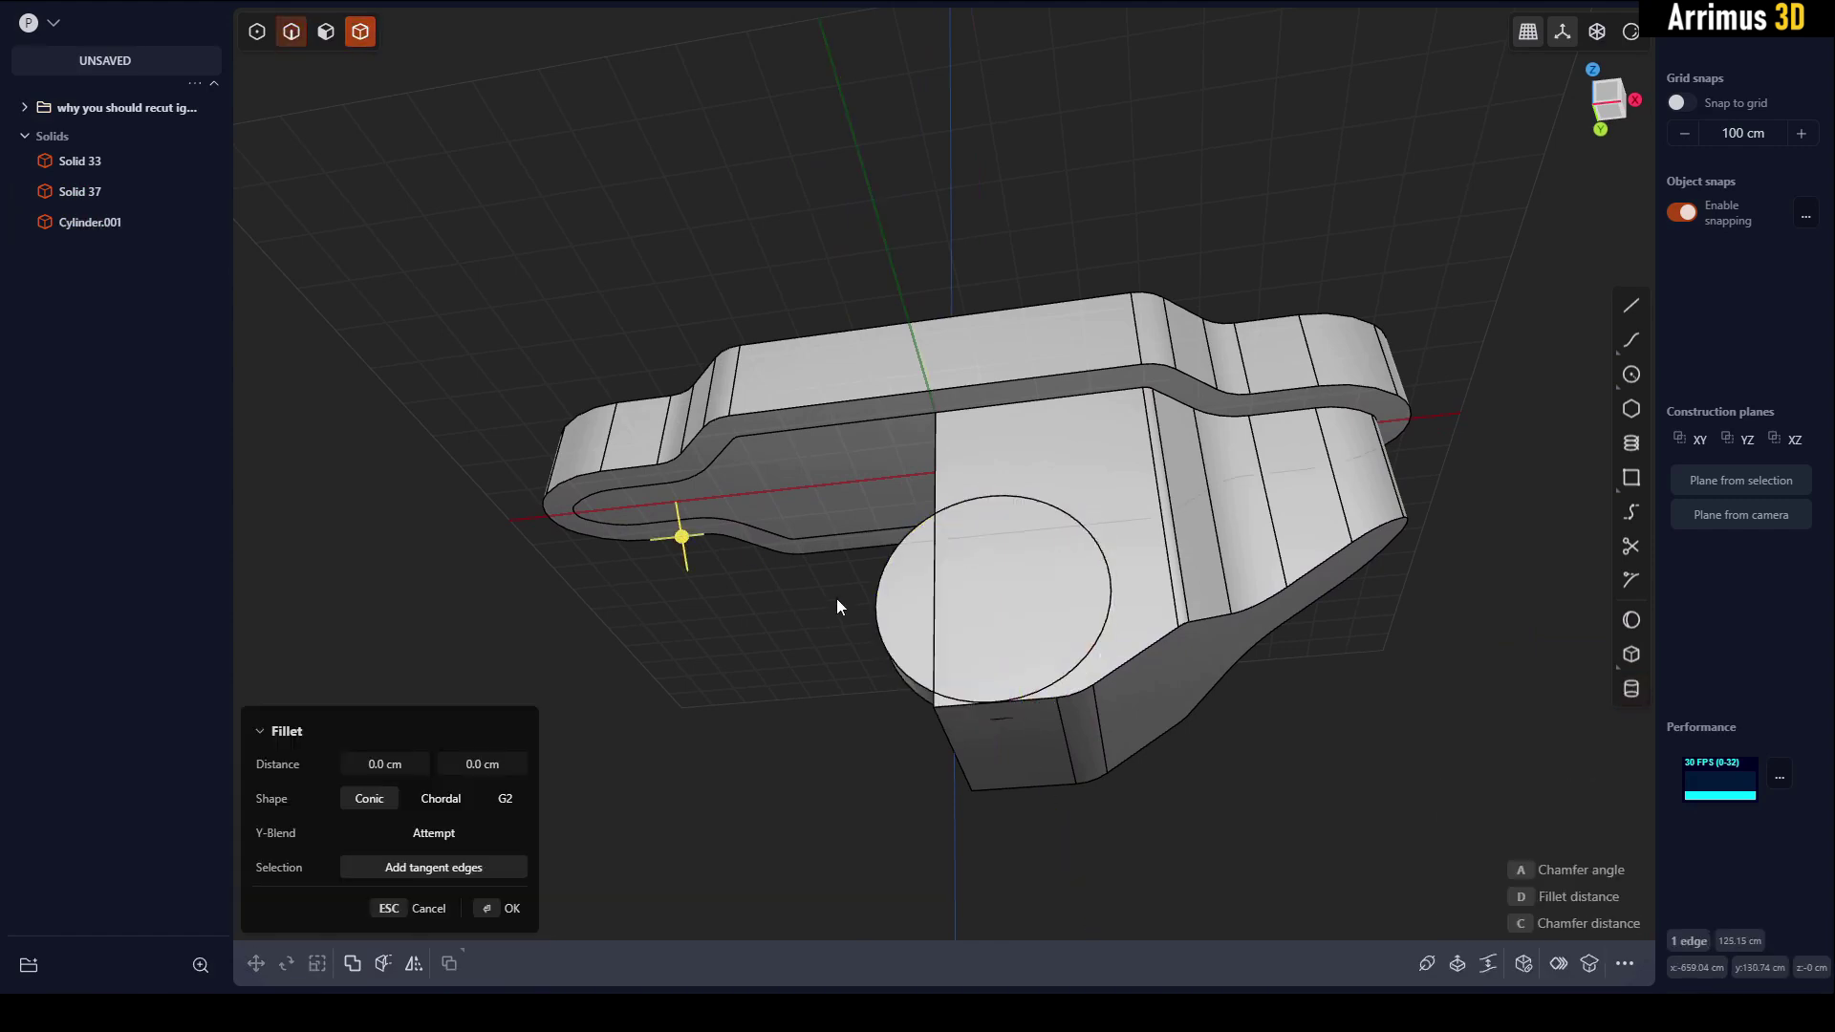
pyautogui.press('Escape')
# Move the cylinder along X until it is centred on the body's mid-plane edge and raise it along Z.
pyautogui.click(897, 606)
pyautogui.press('g')
pyautogui.scroll(2, 1018, 608)
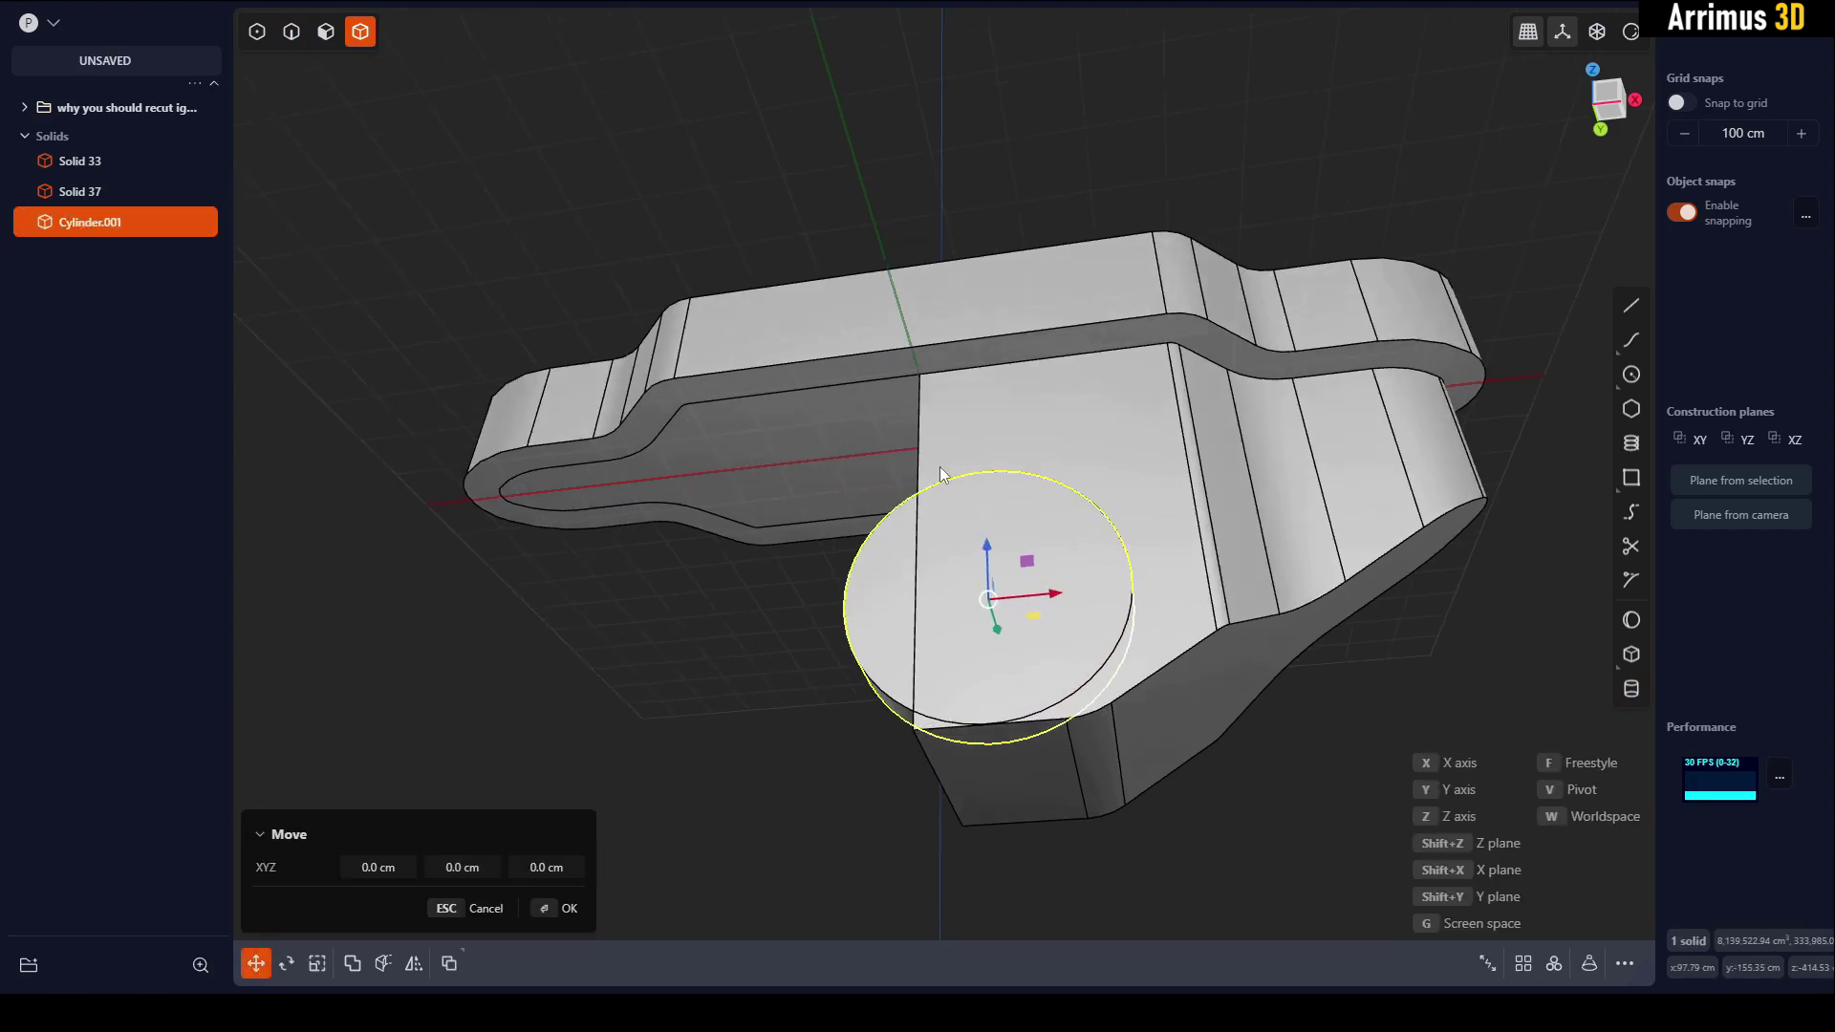
pyautogui.press('x')
pyautogui.click(922, 439)
pyautogui.rightClick(1008, 451)
pyautogui.press('g')
pyautogui.press('z')
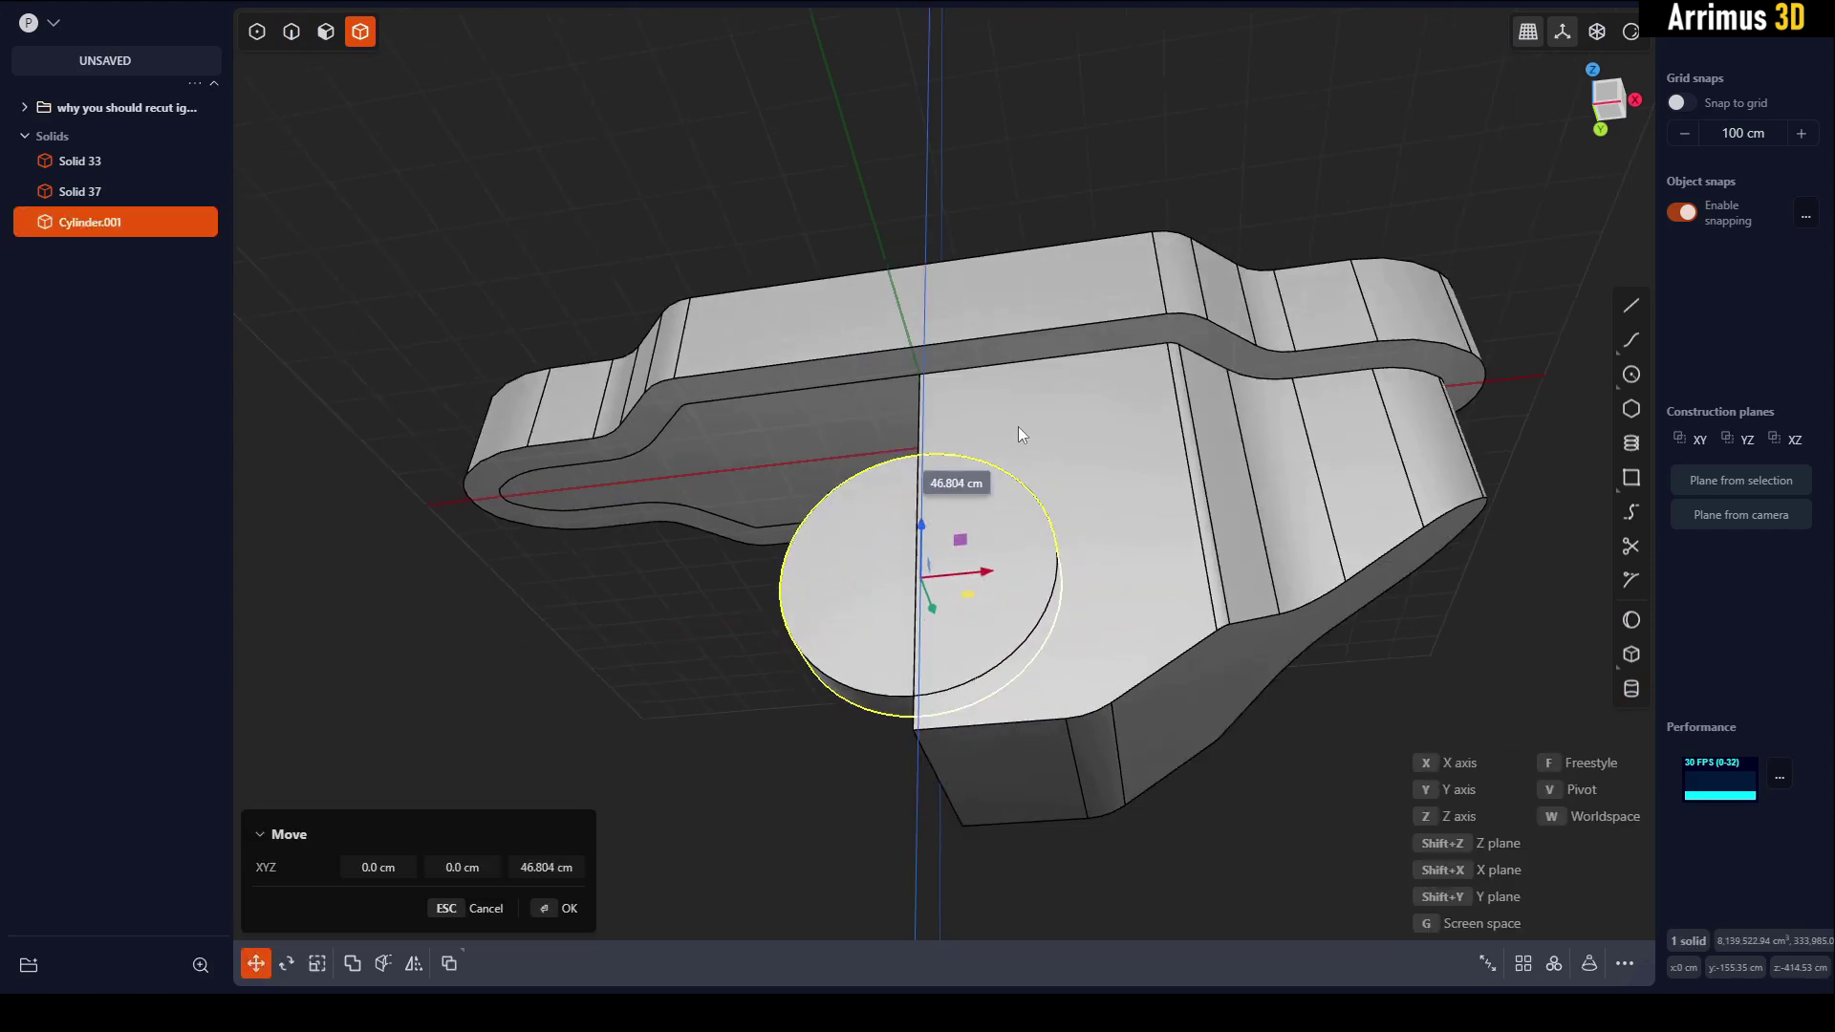
pyautogui.click(1023, 420)
pyautogui.rightClick(1023, 420)
# Offset the cylinder's front face slightly outward so it protrudes past the body's front face.
pyautogui.moveTo(1178, 720); pyautogui.dragTo(978, 609, button='middle')
pyautogui.press('3')
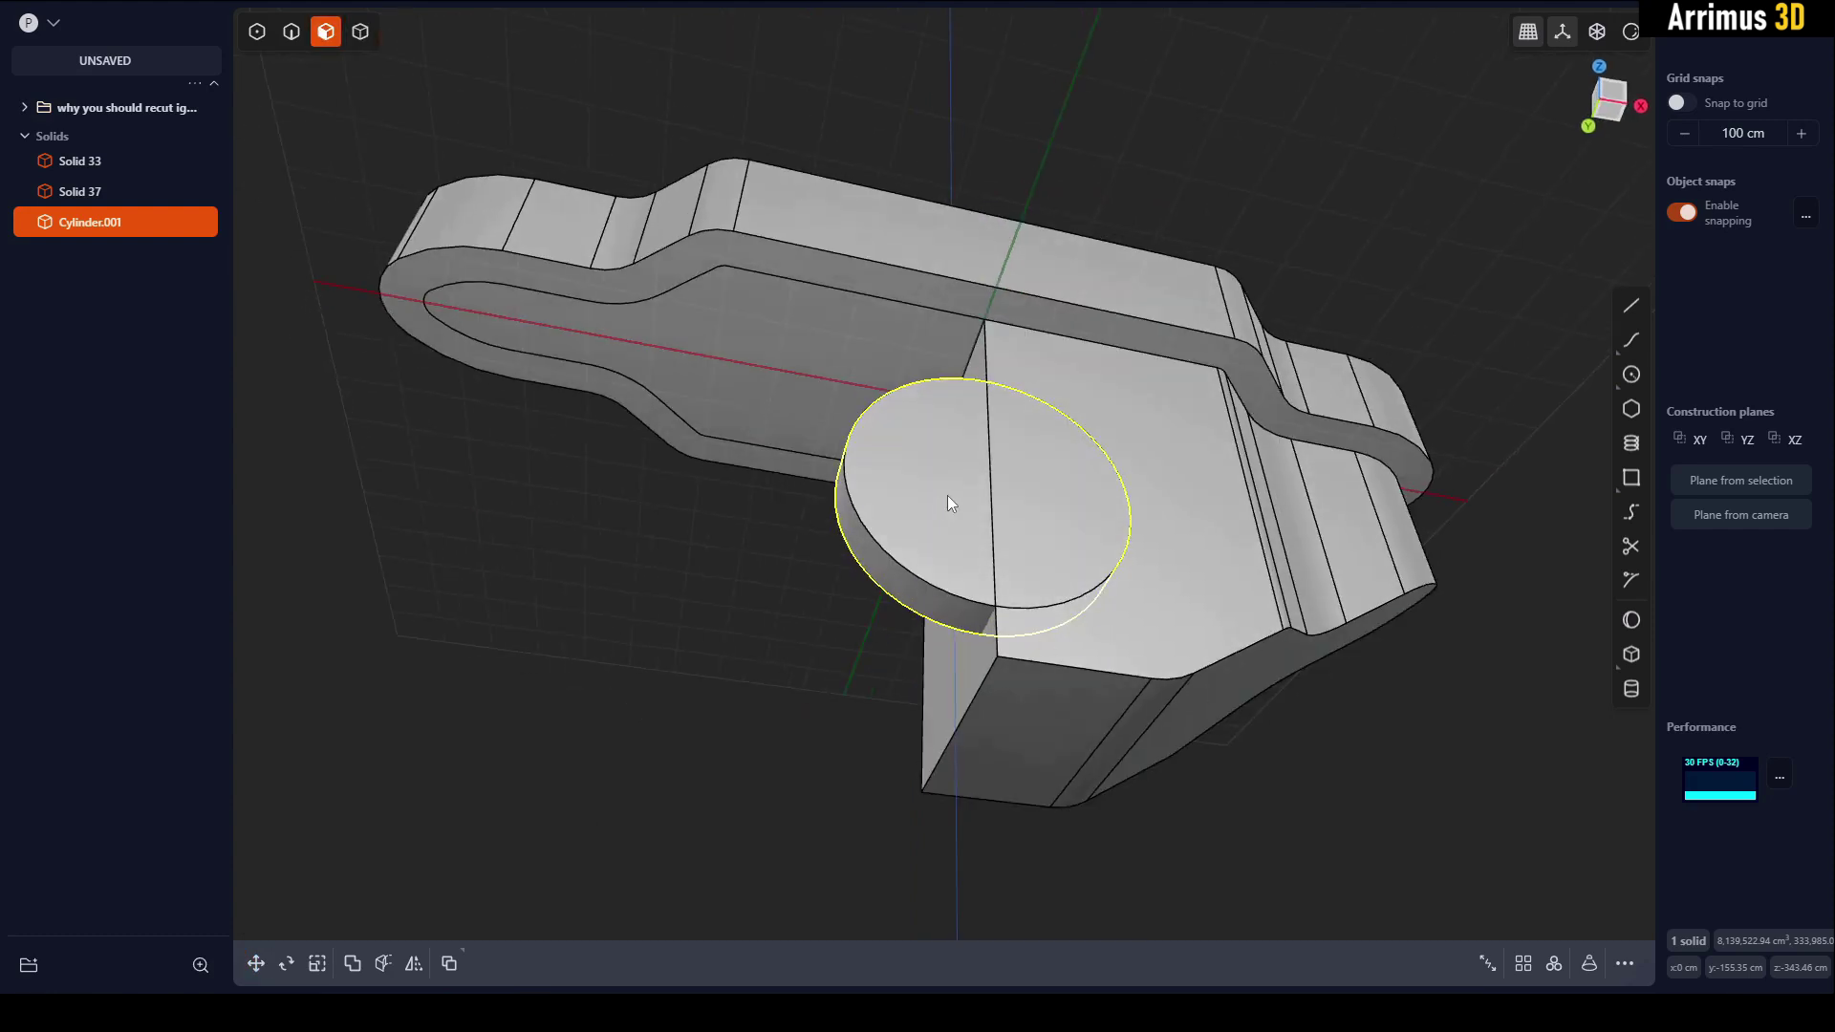
pyautogui.press('Escape')
pyautogui.click(944, 508)
pyautogui.moveTo(962, 466); pyautogui.dragTo(968, 448)
pyautogui.click(1374, 761)
# Slice the half body with the cylinder using a Boolean and delete the leftover cylinder piece outside the body.
pyautogui.press('4')
pyautogui.click(1181, 661)
pyautogui.keyDown('shift'); pyautogui.click(1024, 531); pyautogui.keyUp('shift')
pyautogui.press('b')
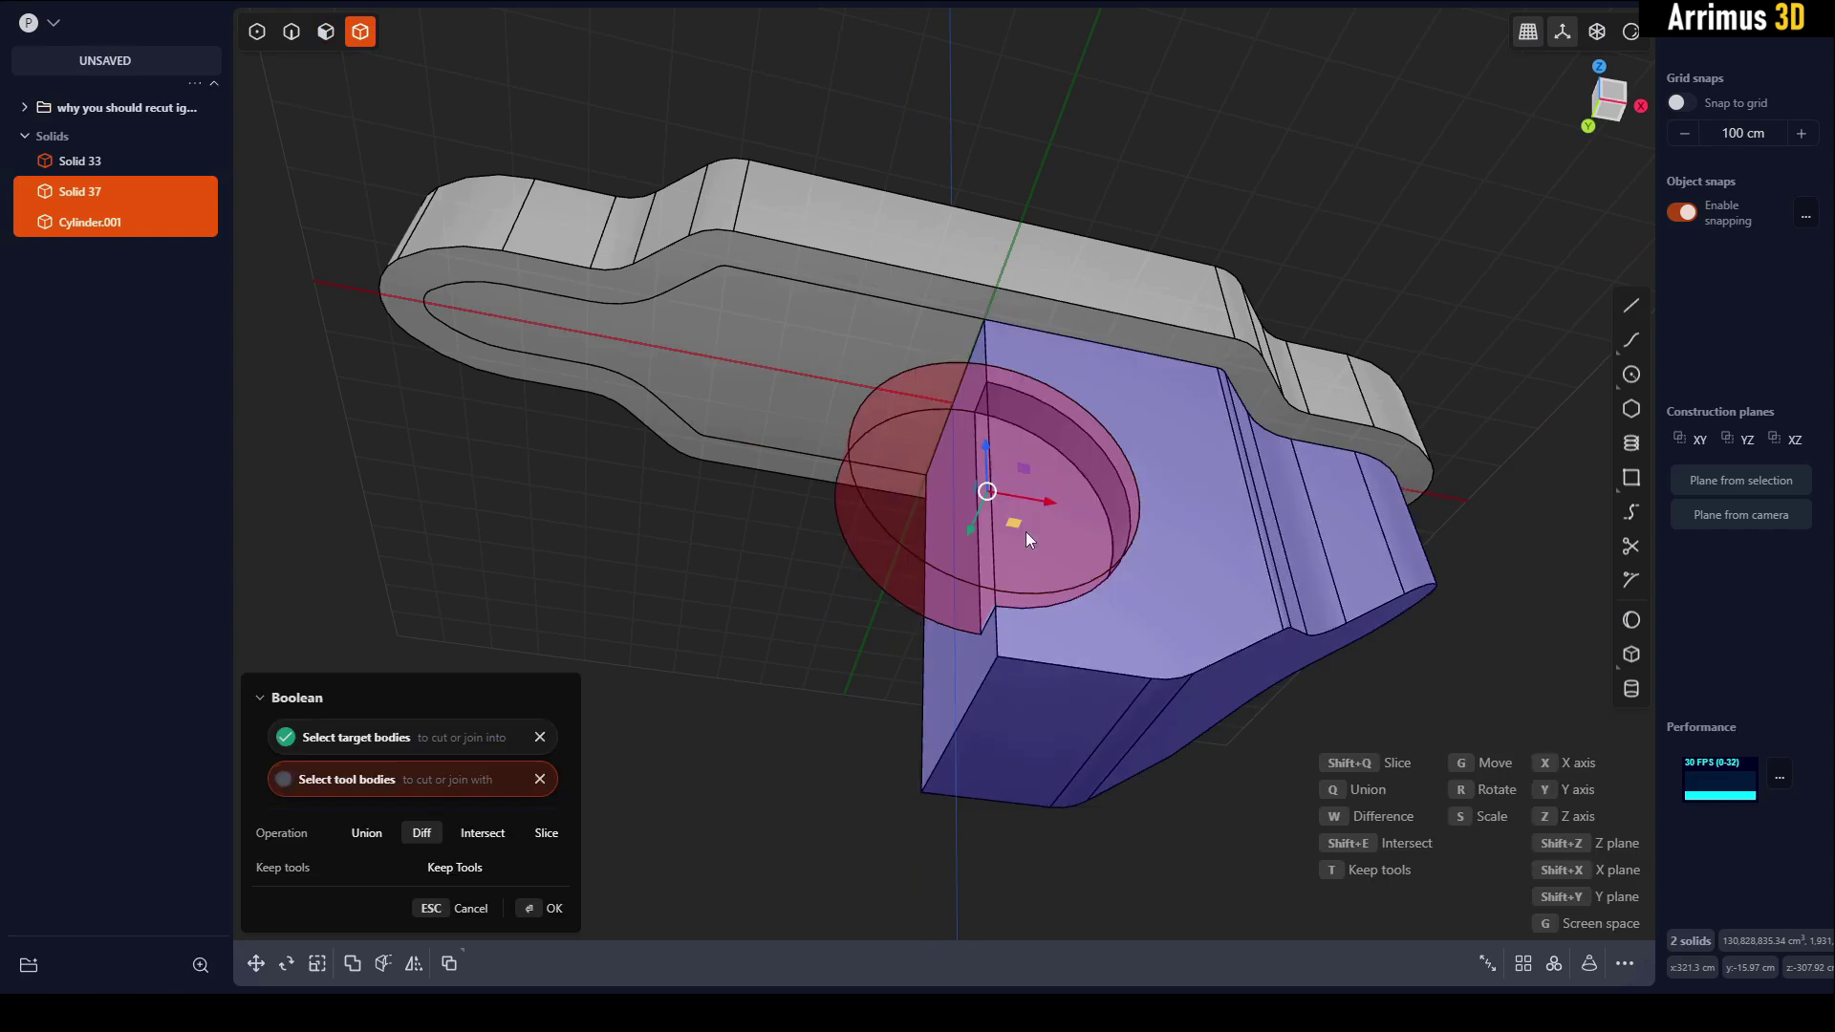
pyautogui.hotkey('shift', 'q')
pyautogui.rightClick(1198, 739)
pyautogui.click(1184, 839)
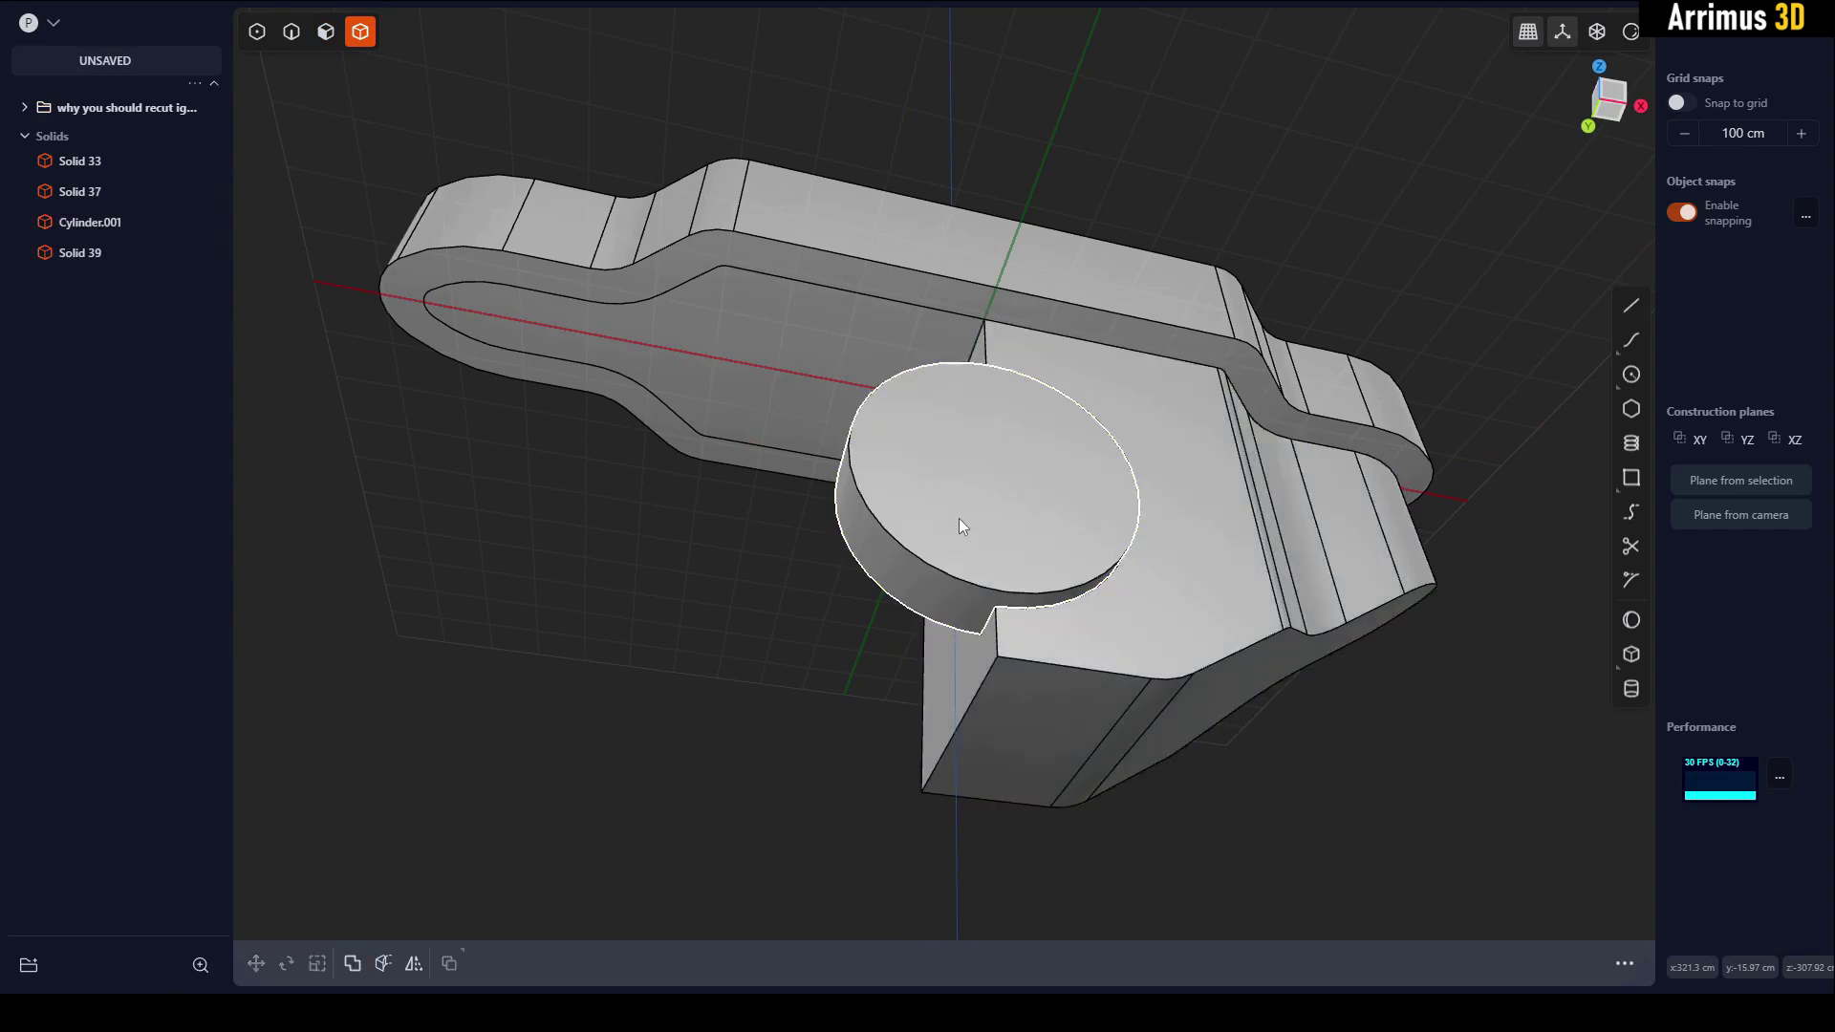
pyautogui.click(961, 519)
pyautogui.press('x')
# Give the embedded half disc a grey material with RGB 173, 173, 173.
pyautogui.moveTo(1006, 561); pyautogui.dragTo(1032, 585, button='middle')
pyautogui.click(1041, 568)
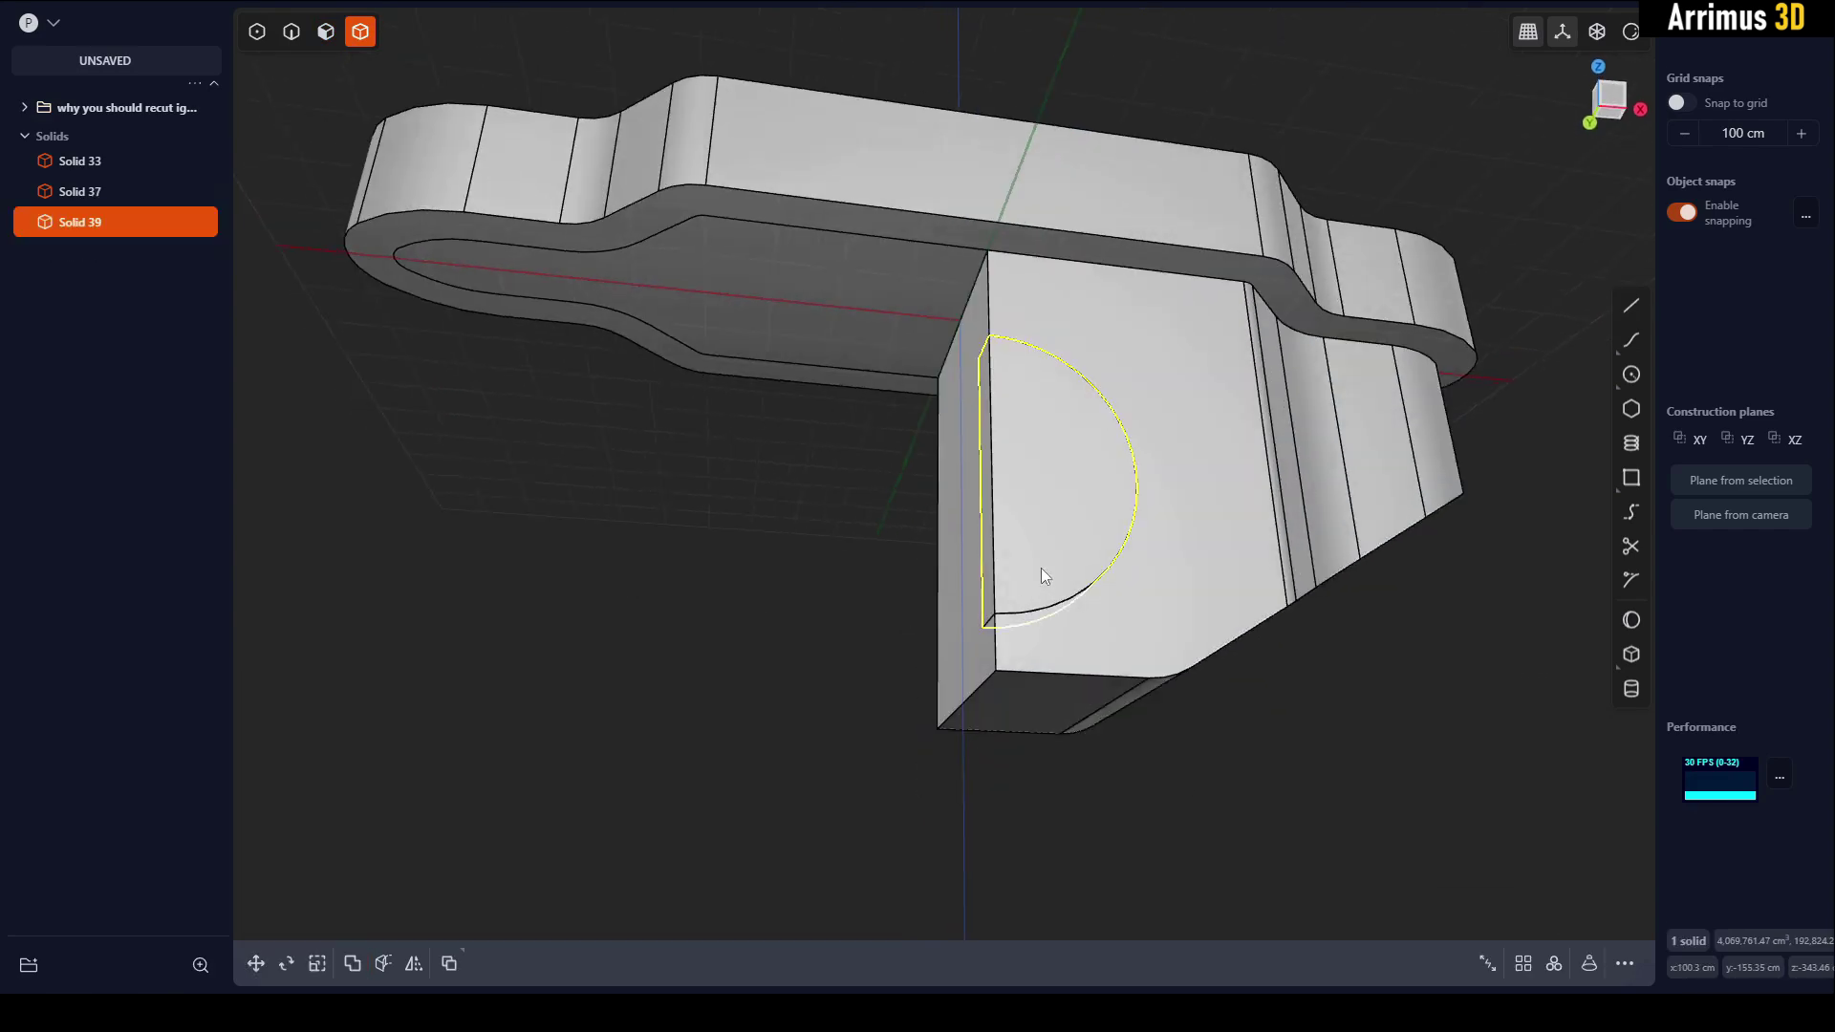
pyautogui.press('m')
pyautogui.click(449, 390)
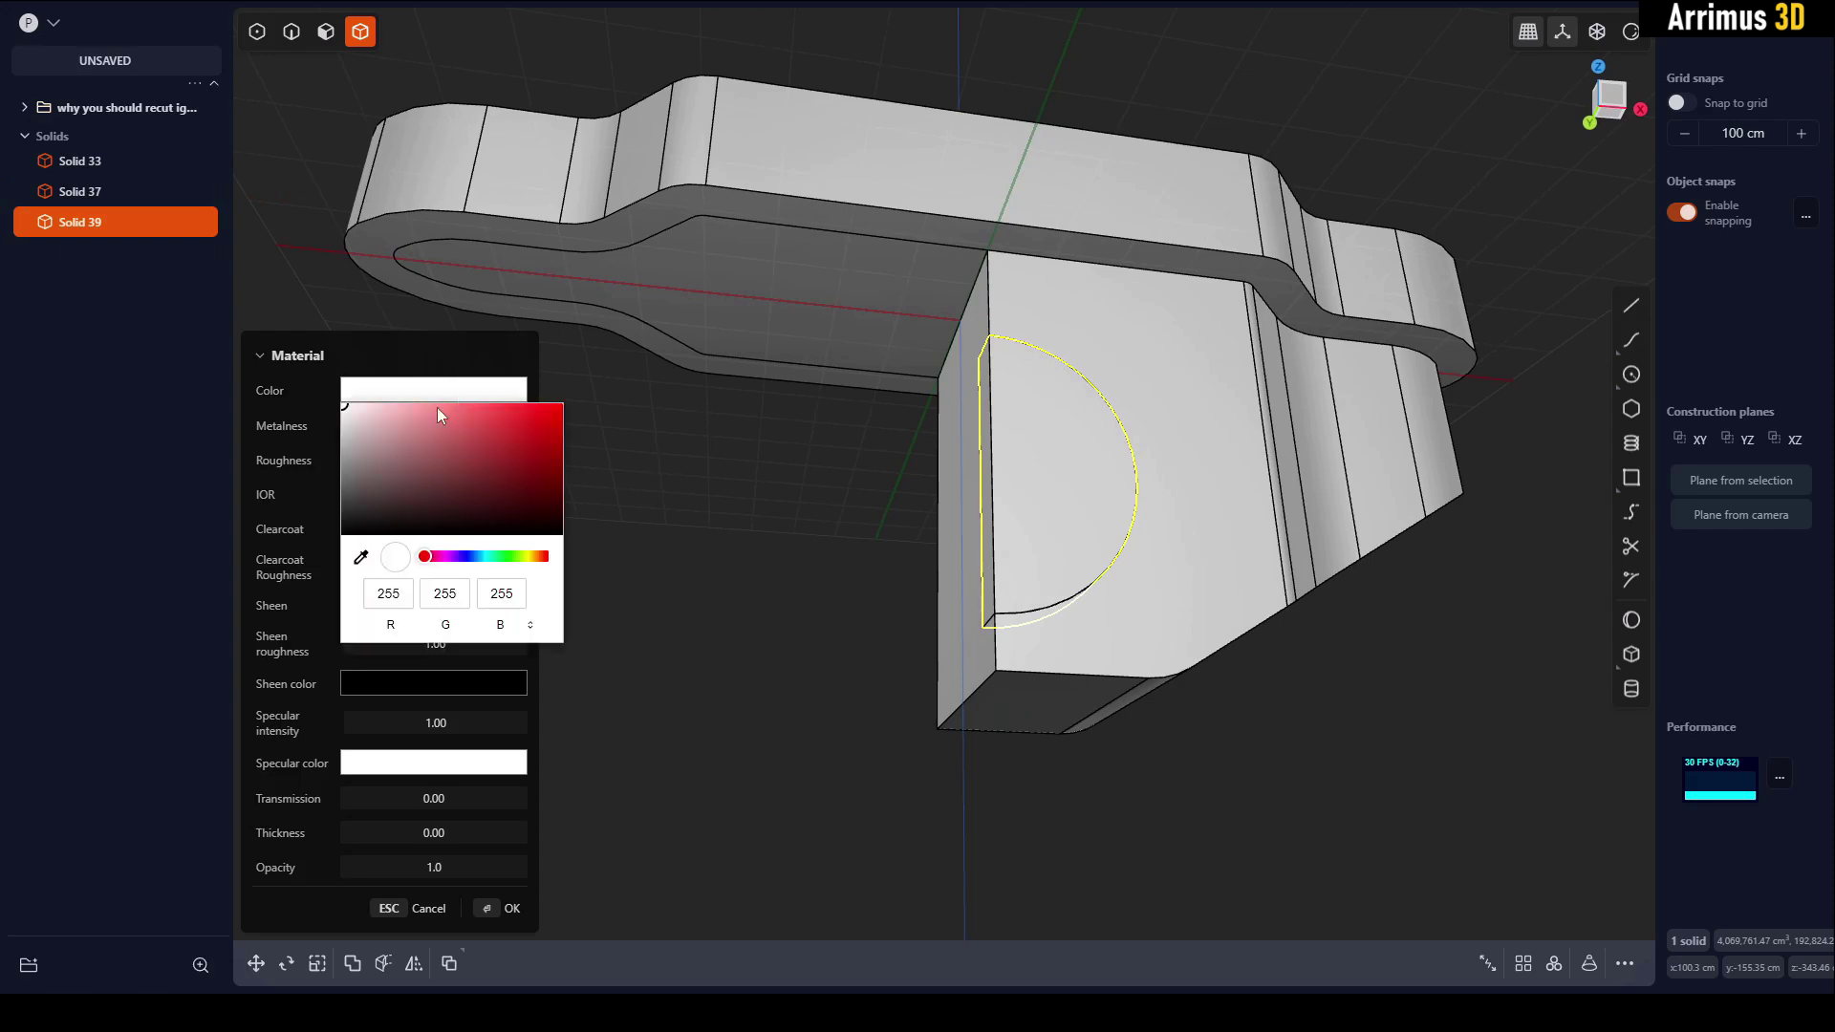
pyautogui.moveTo(407, 495); pyautogui.dragTo(296, 446)
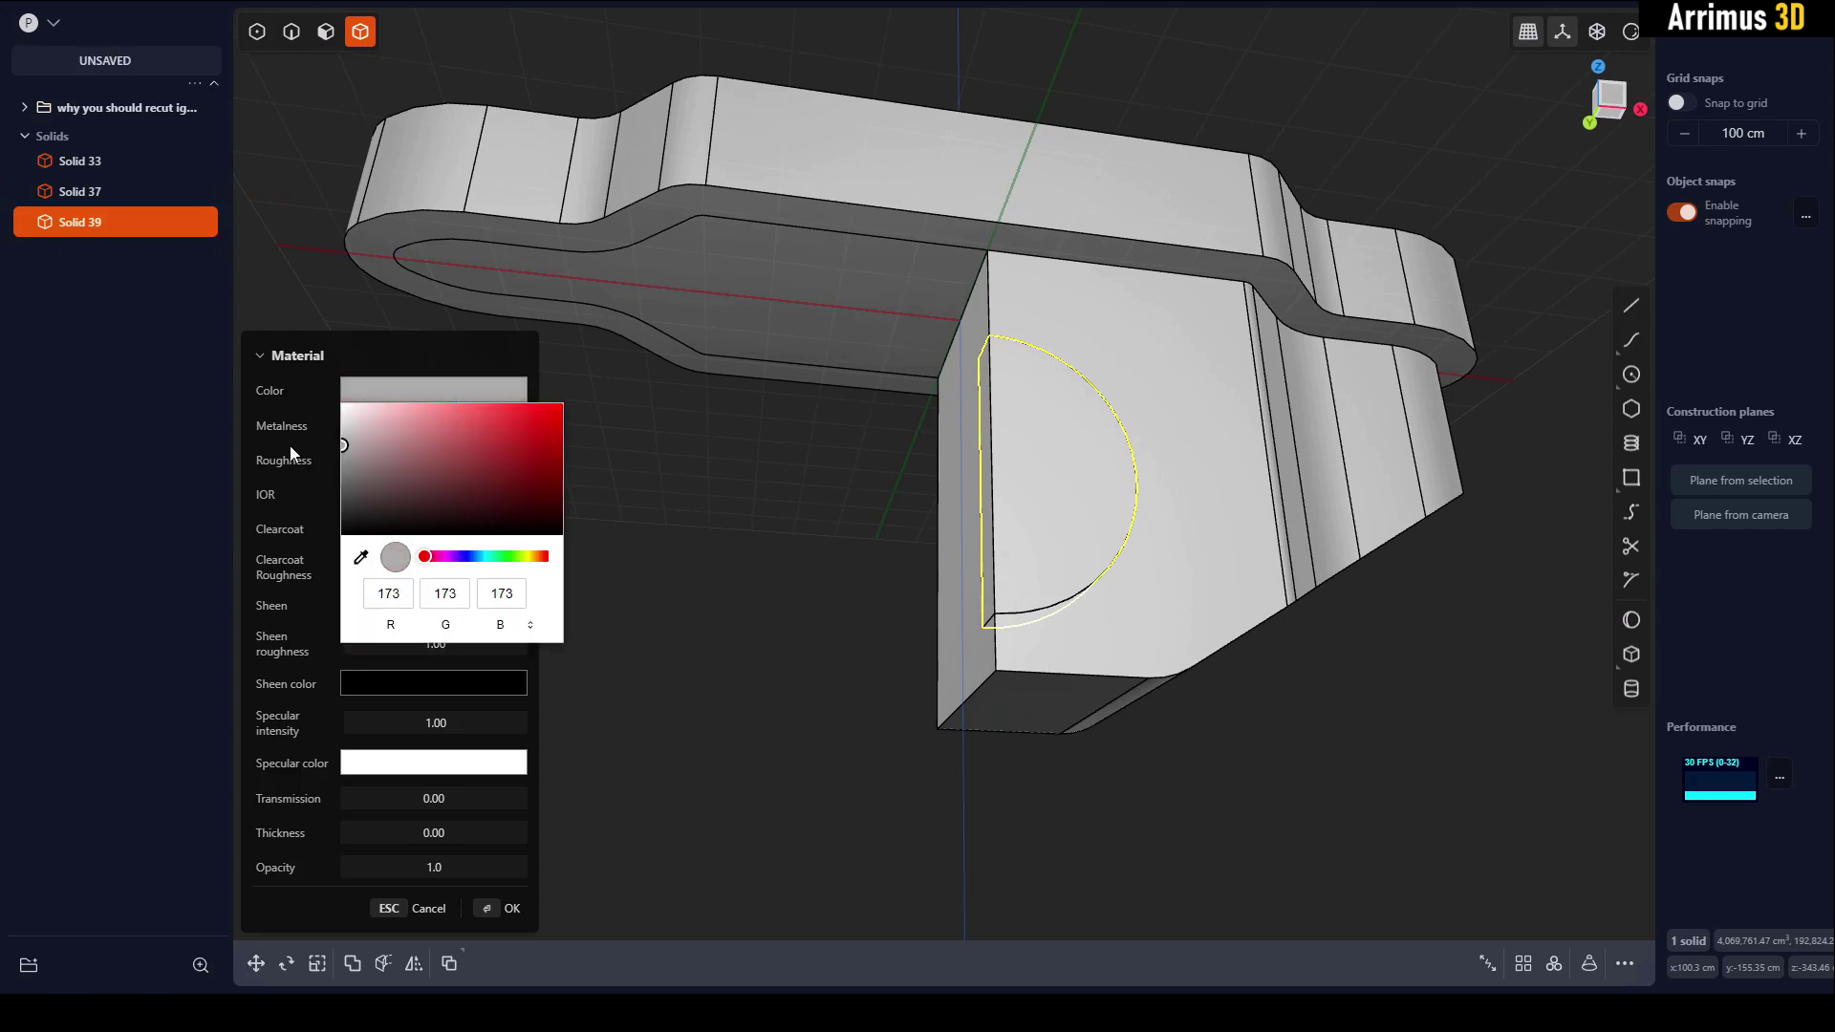
pyautogui.press('Return')
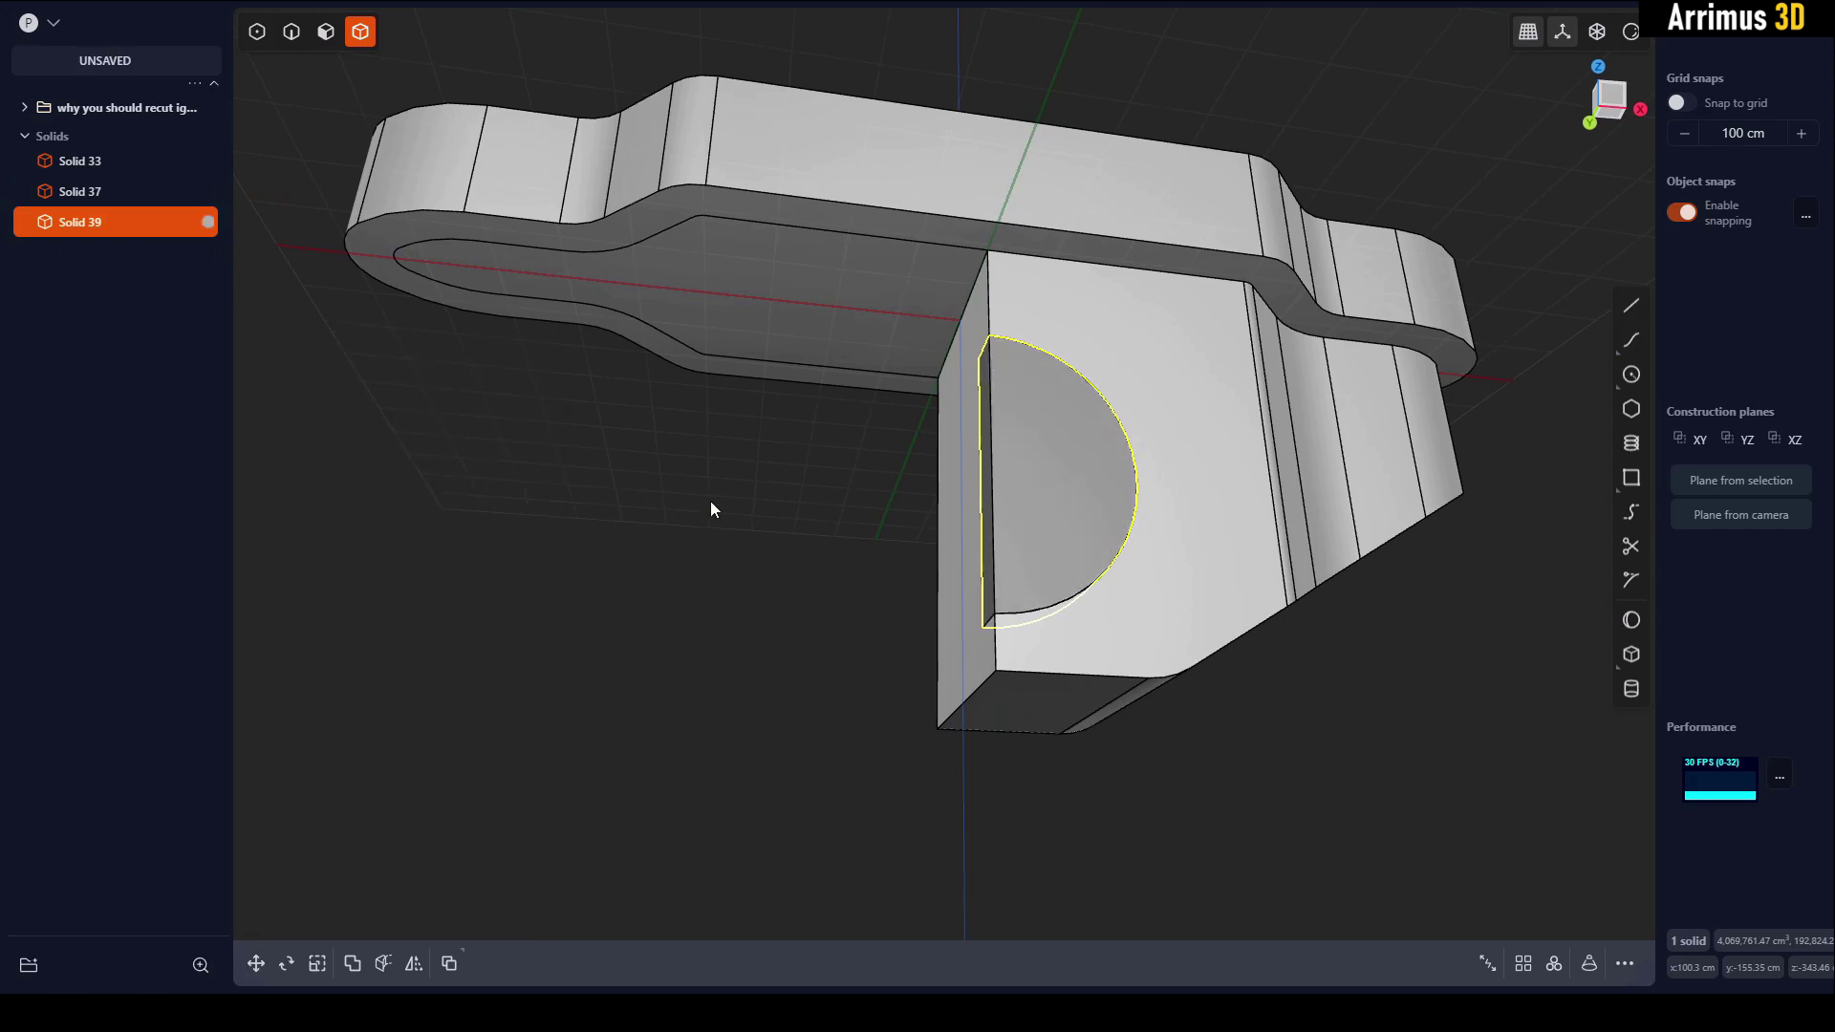
# Give the lower half body a darker grey material than the half disc.
pyautogui.click(1179, 570)
pyautogui.press('m')
pyautogui.click(485, 390)
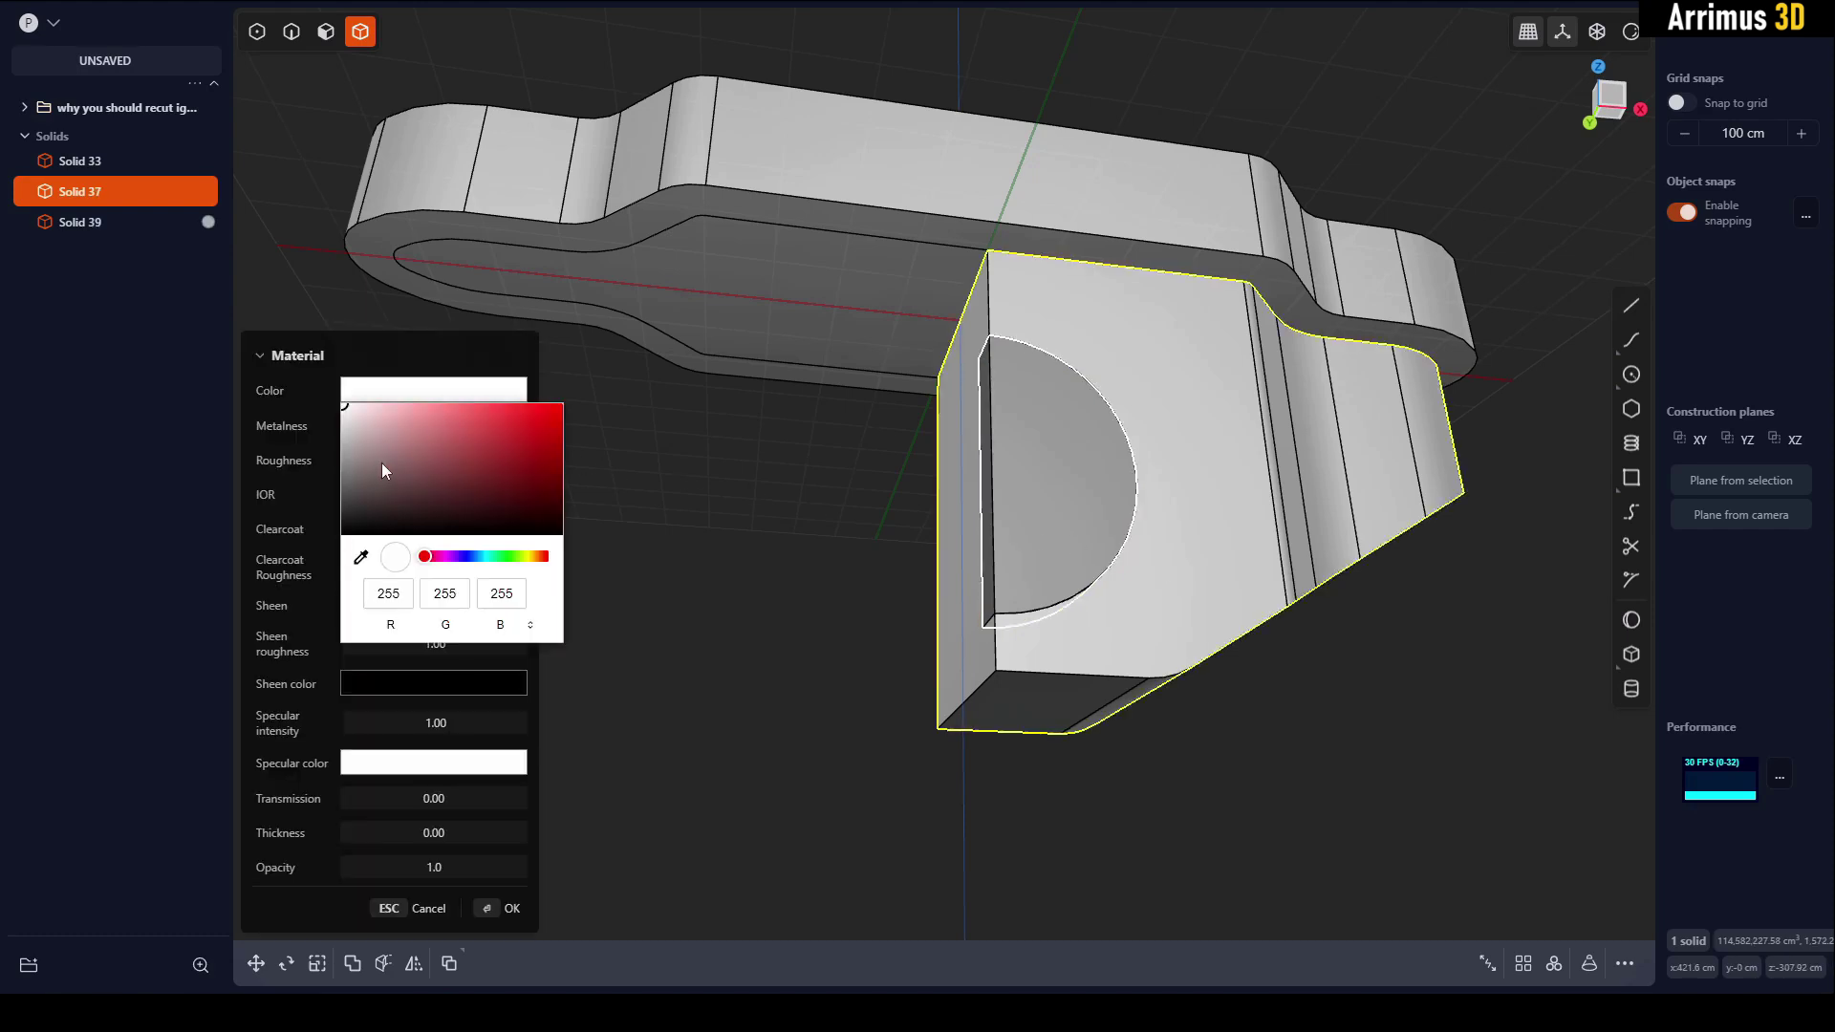
pyautogui.moveTo(382, 462); pyautogui.dragTo(312, 463)
pyautogui.press('Return')
# Mirror the half body and half disc together along X with slicing down the mirror plane.
pyautogui.moveTo(914, 539); pyautogui.dragTo(1237, 799, button='middle')
pyautogui.keyDown('shift'); pyautogui.click(931, 592); pyautogui.keyUp('shift')
pyautogui.moveTo(932, 593); pyautogui.dragTo(995, 611, button='middle')
pyautogui.hotkey('alt', 'x')
pyautogui.press('x')
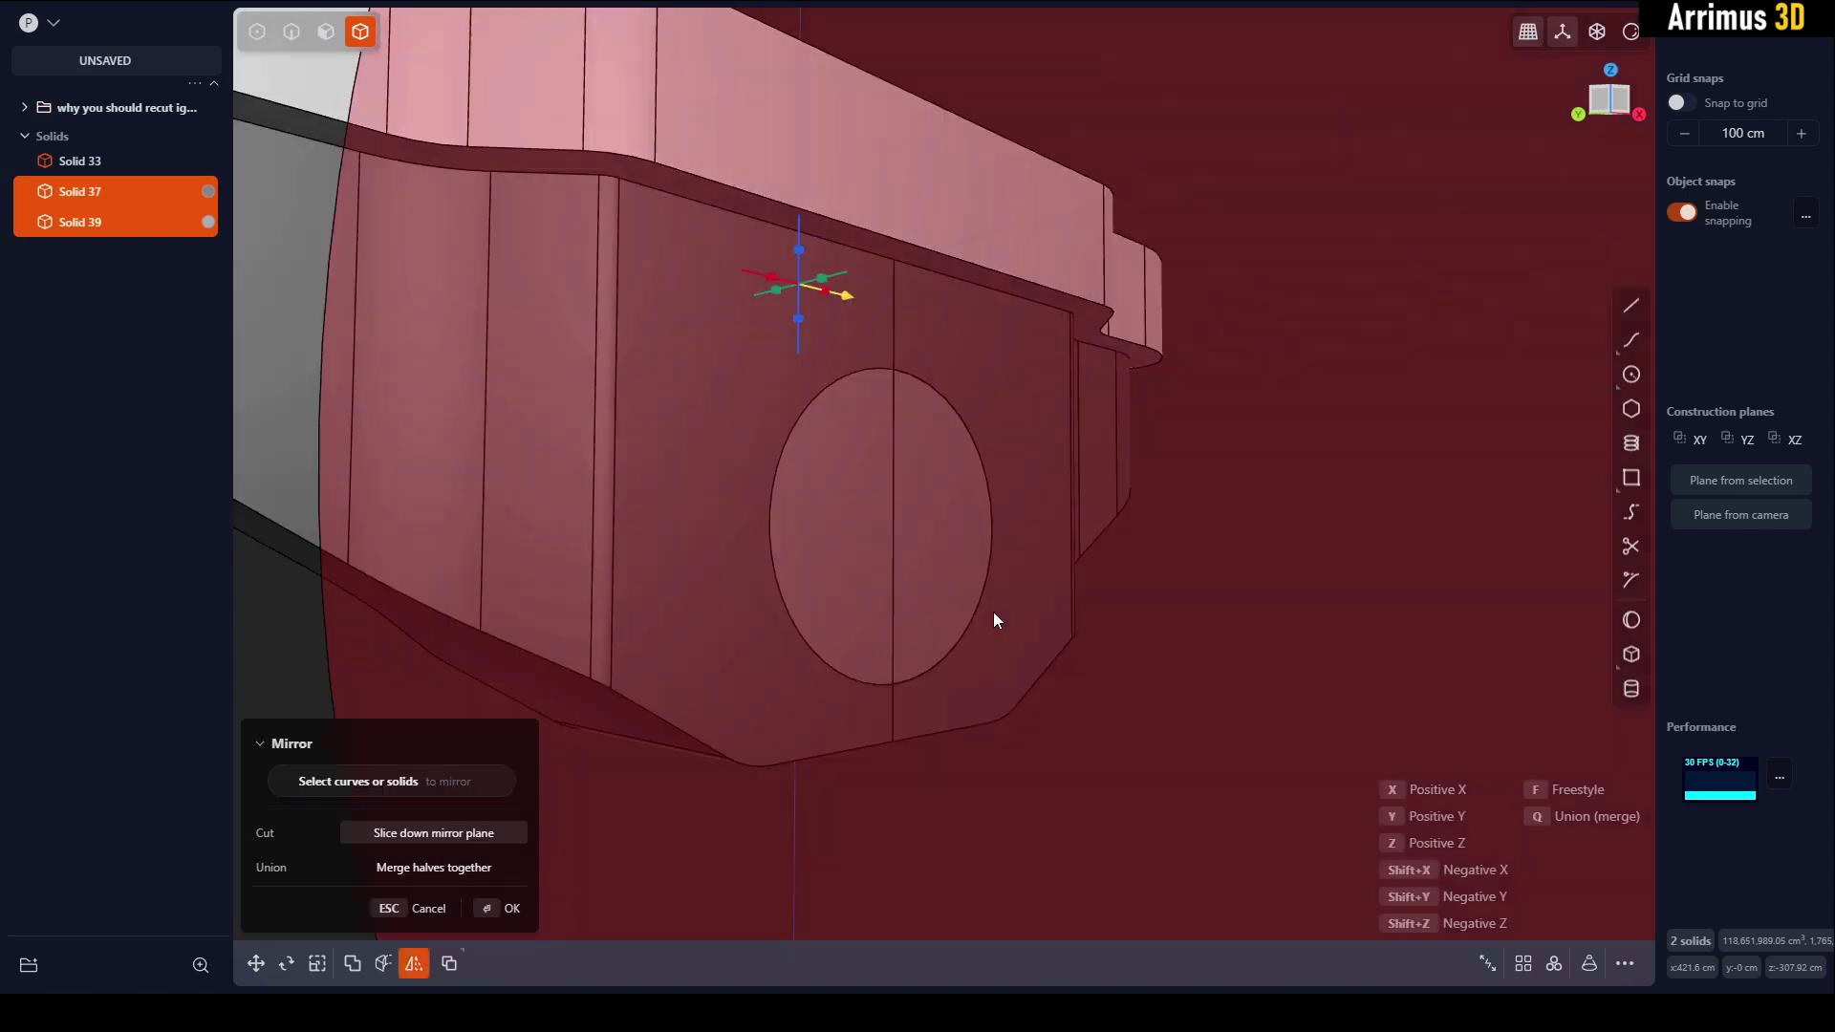
pyautogui.rightClick(995, 611)
pyautogui.moveTo(1104, 646); pyautogui.dragTo(1007, 594, button='middle')
pyautogui.press('Escape')
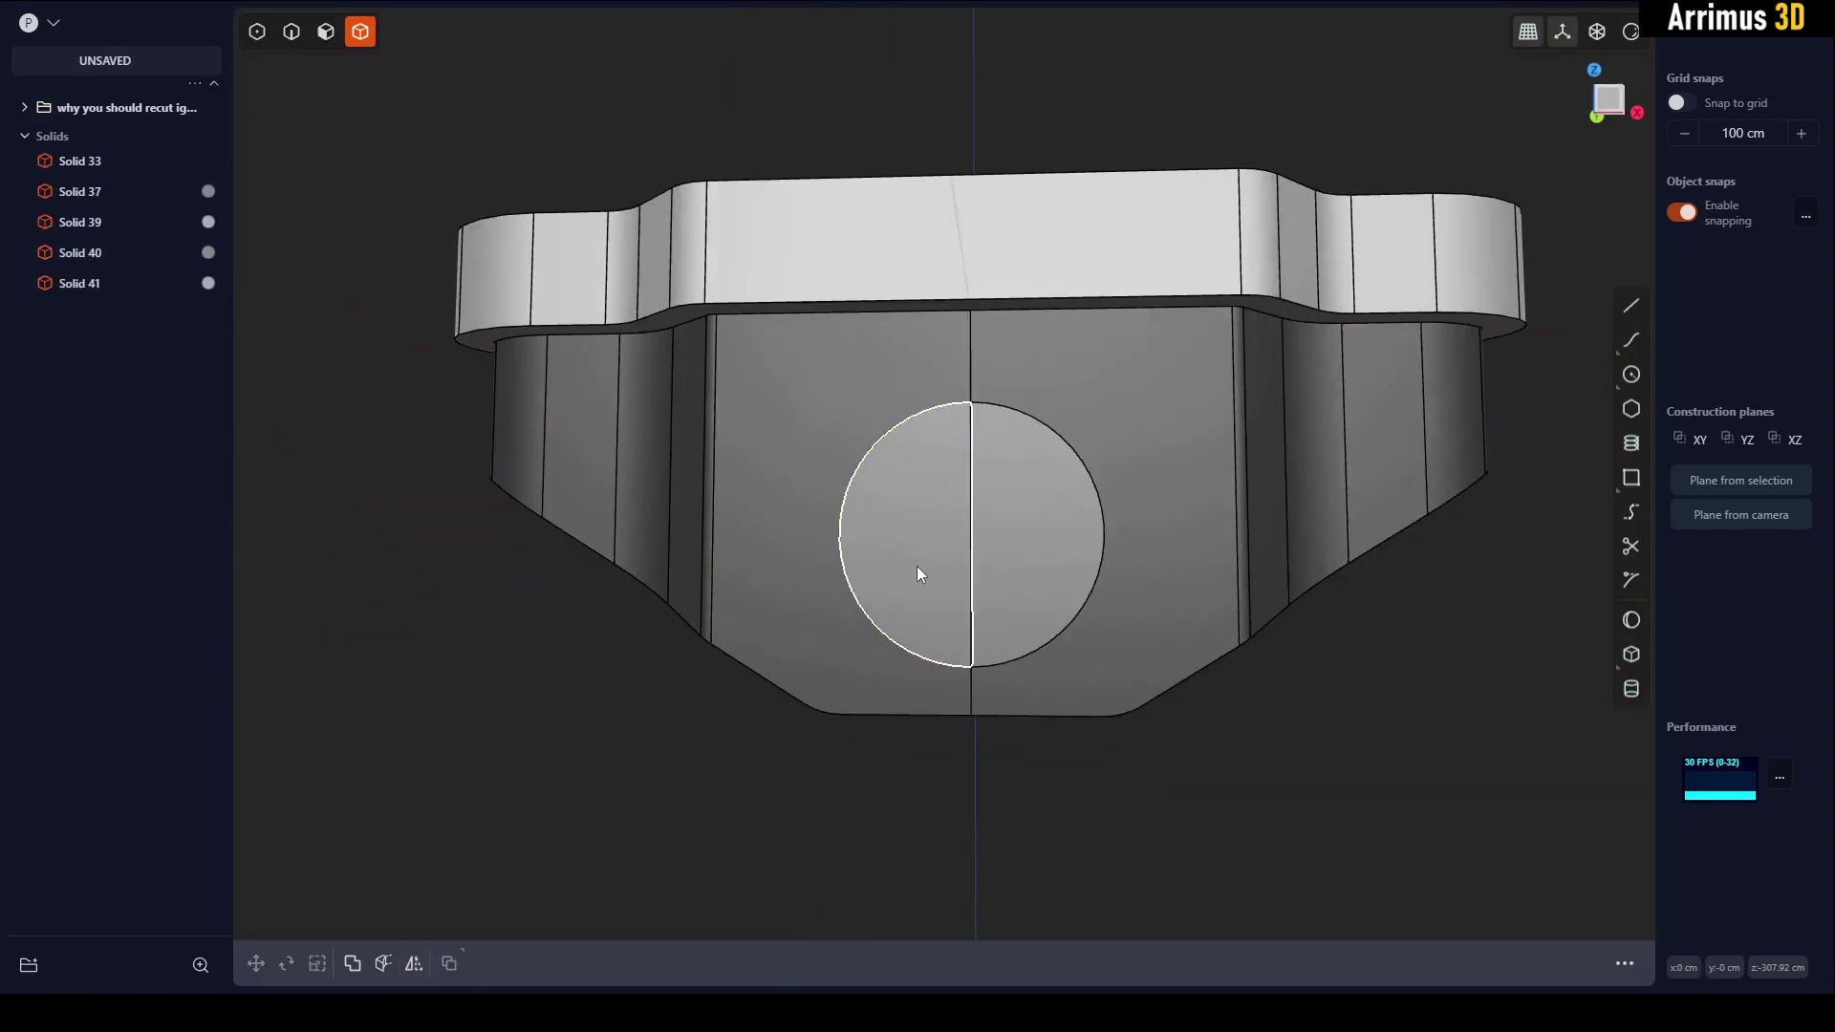
# Unite the two half discs into one full disc with a Boolean Union.
pyautogui.click(916, 566)
pyautogui.keyDown('shift'); pyautogui.click(1013, 555); pyautogui.keyUp('shift')
pyautogui.press('q')
pyautogui.press('q')
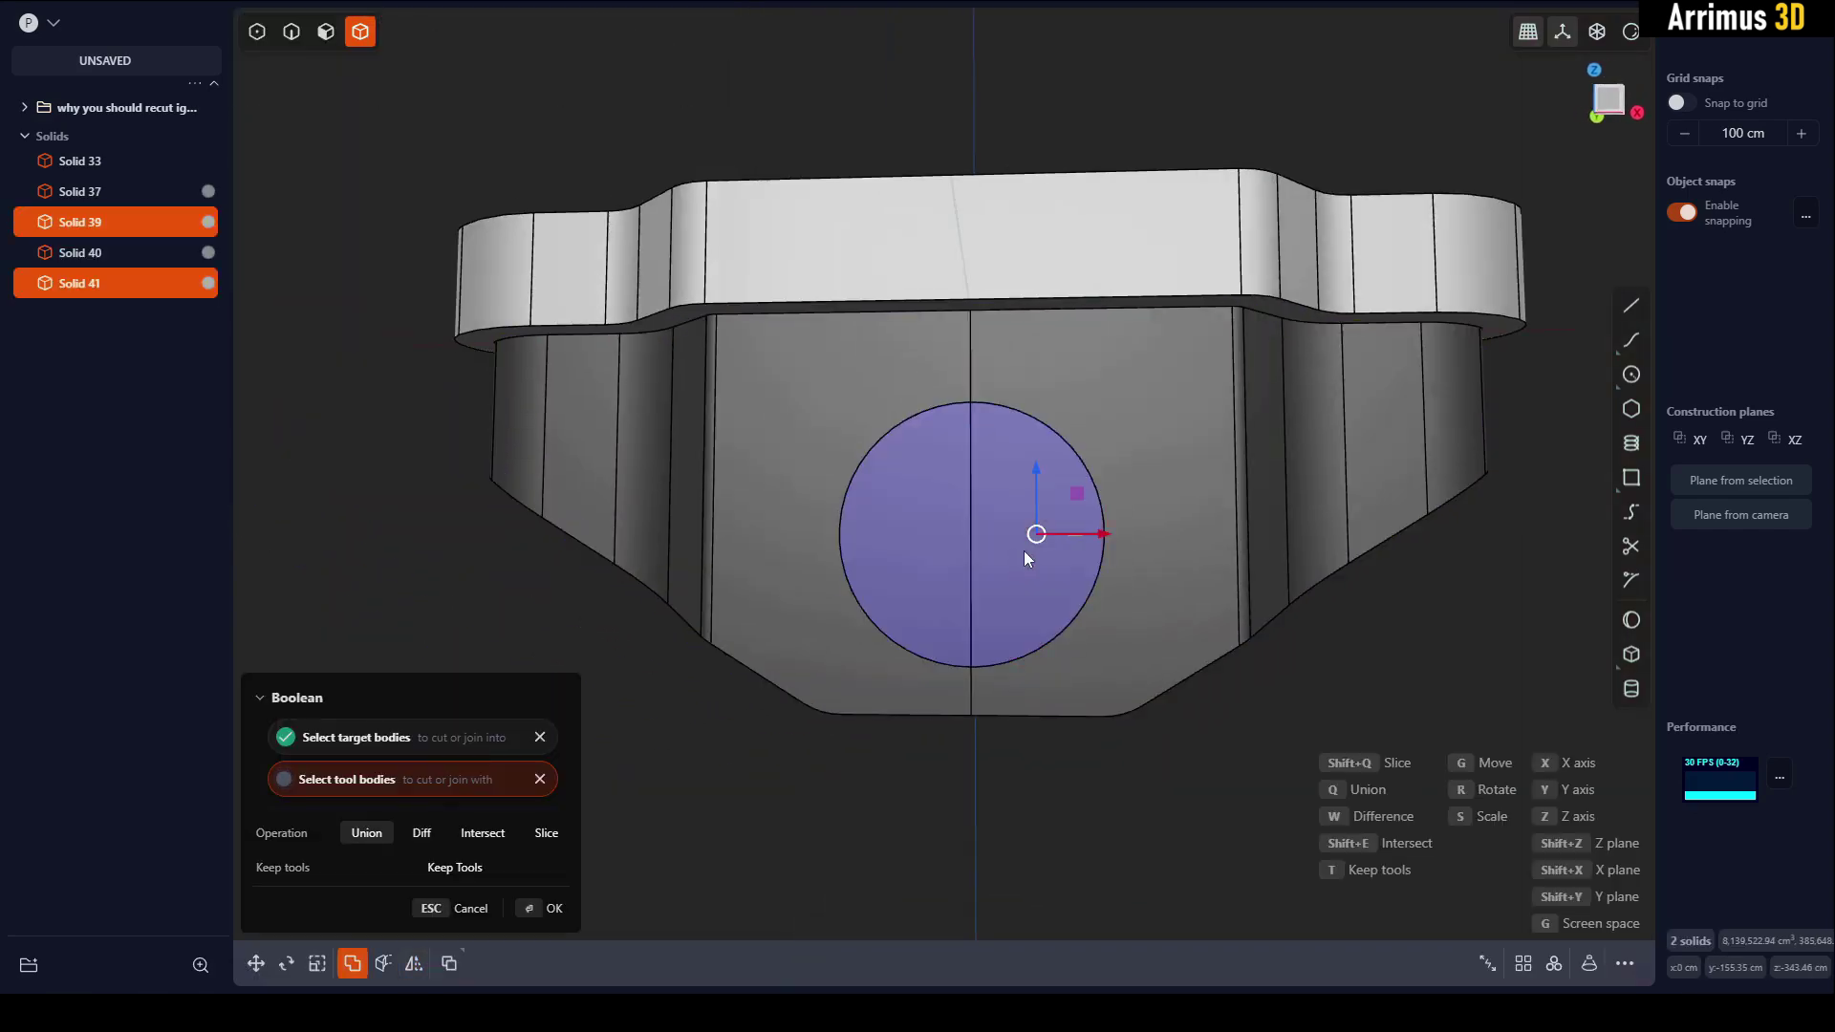
pyautogui.rightClick(1024, 552)
# Isolate the full disc and offset its front face slightly outward.
pyautogui.keyDown('shift'); pyautogui.moveTo(1079, 622); pyautogui.dragTo(1063, 689, button='middle'); pyautogui.keyUp('shift')
pyautogui.scroll(1, 1063, 688)
pyautogui.press('/')
pyautogui.moveTo(1095, 585); pyautogui.dragTo(1065, 575, button='middle')
pyautogui.press('3')
pyautogui.click(1094, 512)
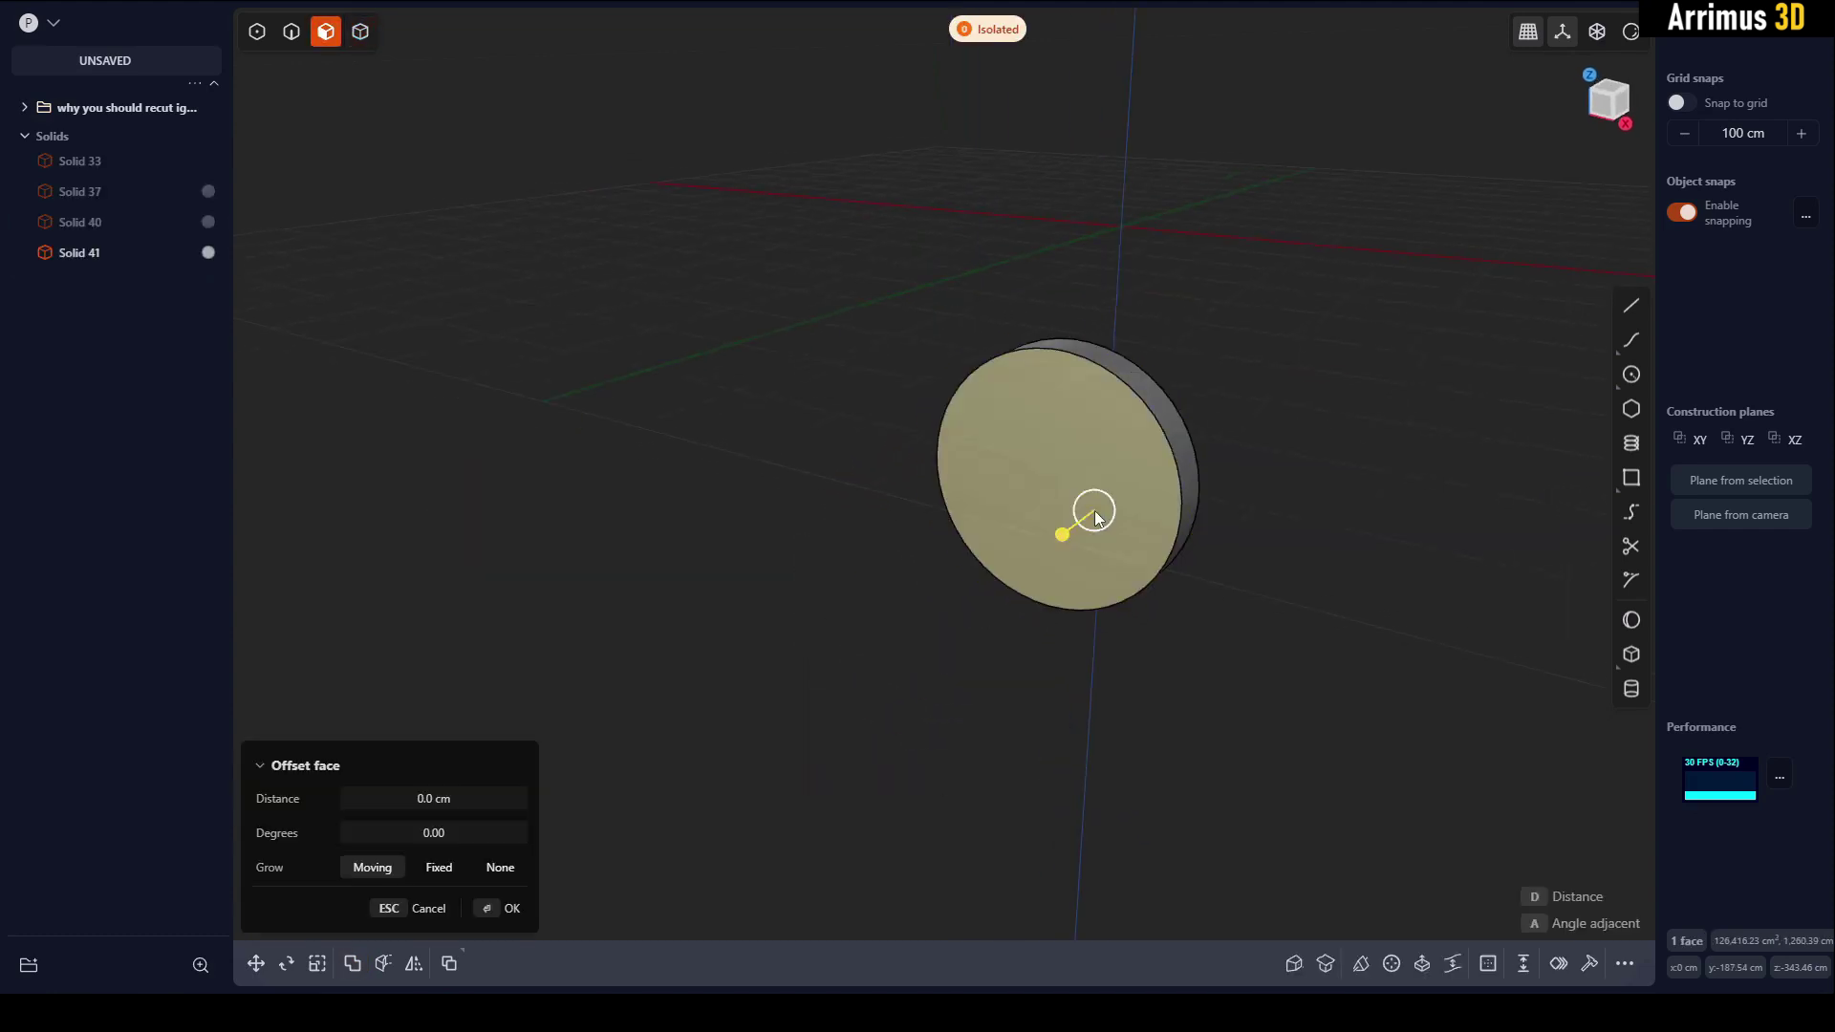
pyautogui.press('d')
pyautogui.rightClick(1086, 507)
# Chamfer the disc's front circular edge and bring the other solids back into view.
pyautogui.press('2')
pyautogui.click(1161, 414)
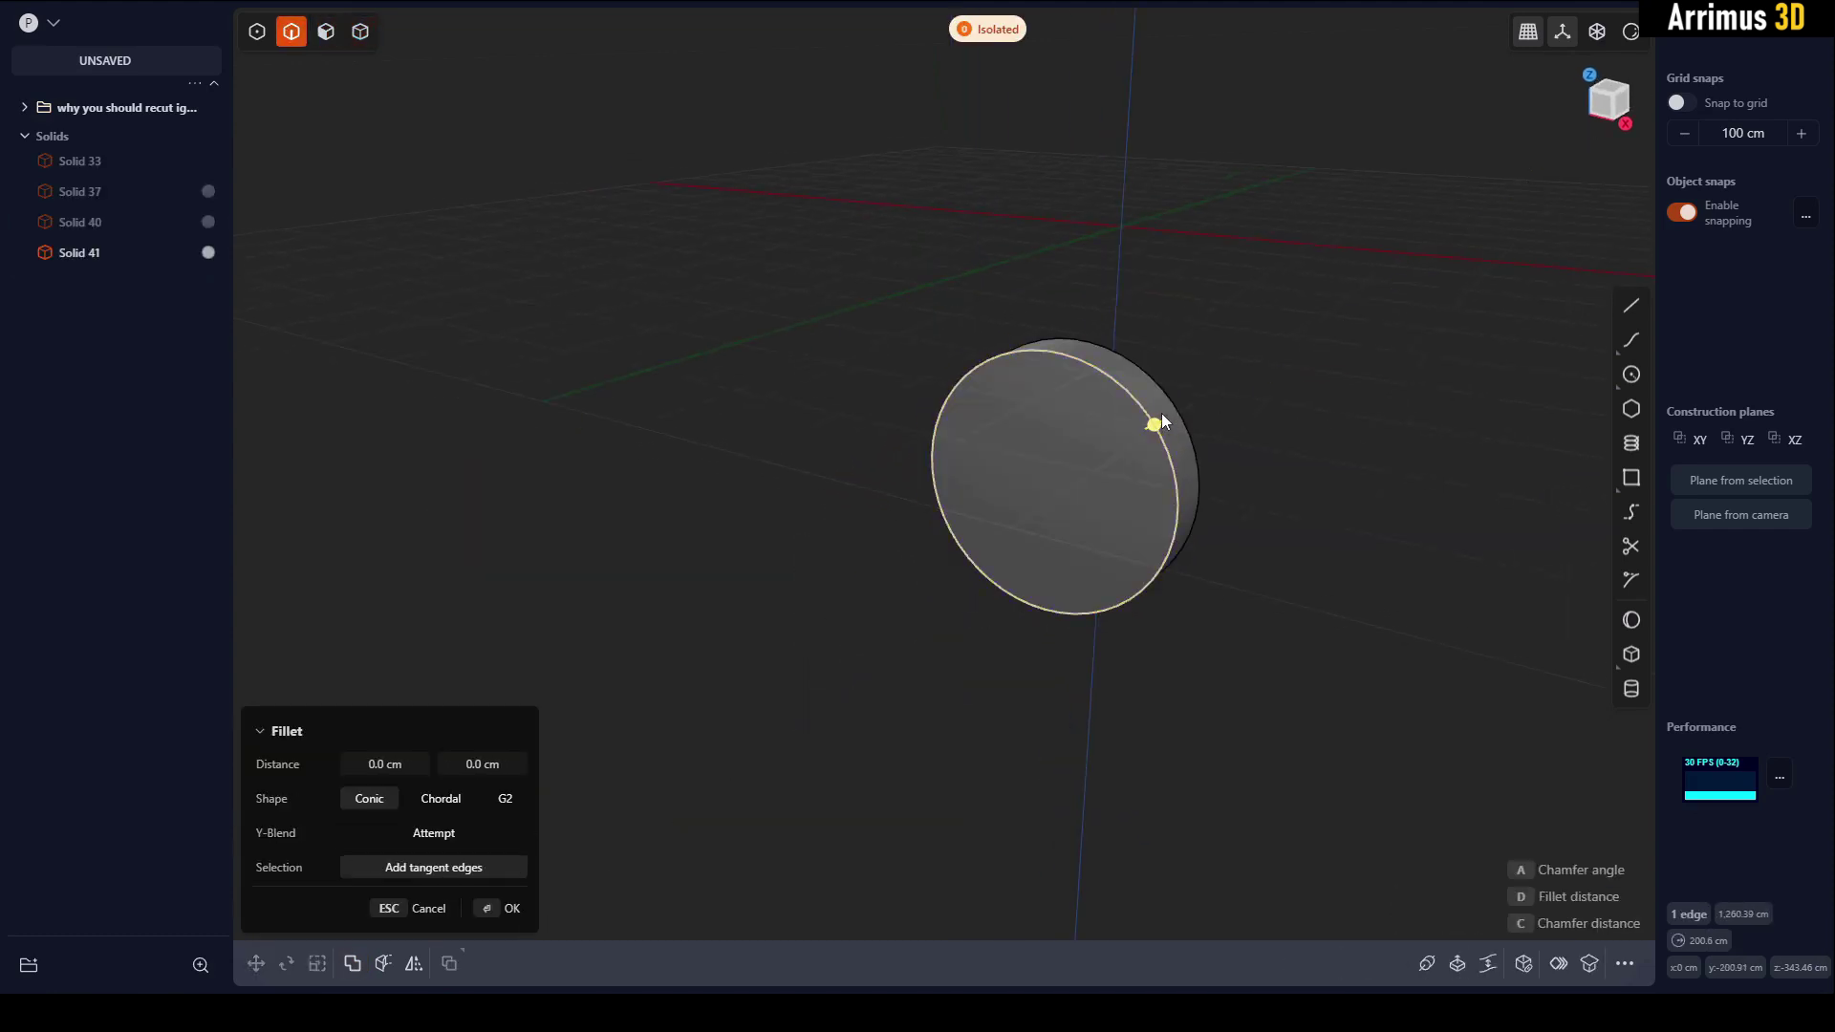
pyautogui.press('c')
pyautogui.rightClick(1162, 412)
pyautogui.click(1304, 447)
pyautogui.press('/')
# Unite the two halves of the lower body around the disc with a Boolean Union.
pyautogui.moveTo(1304, 449); pyautogui.dragTo(1132, 539, button='middle')
pyautogui.press('4')
pyautogui.click(1024, 455)
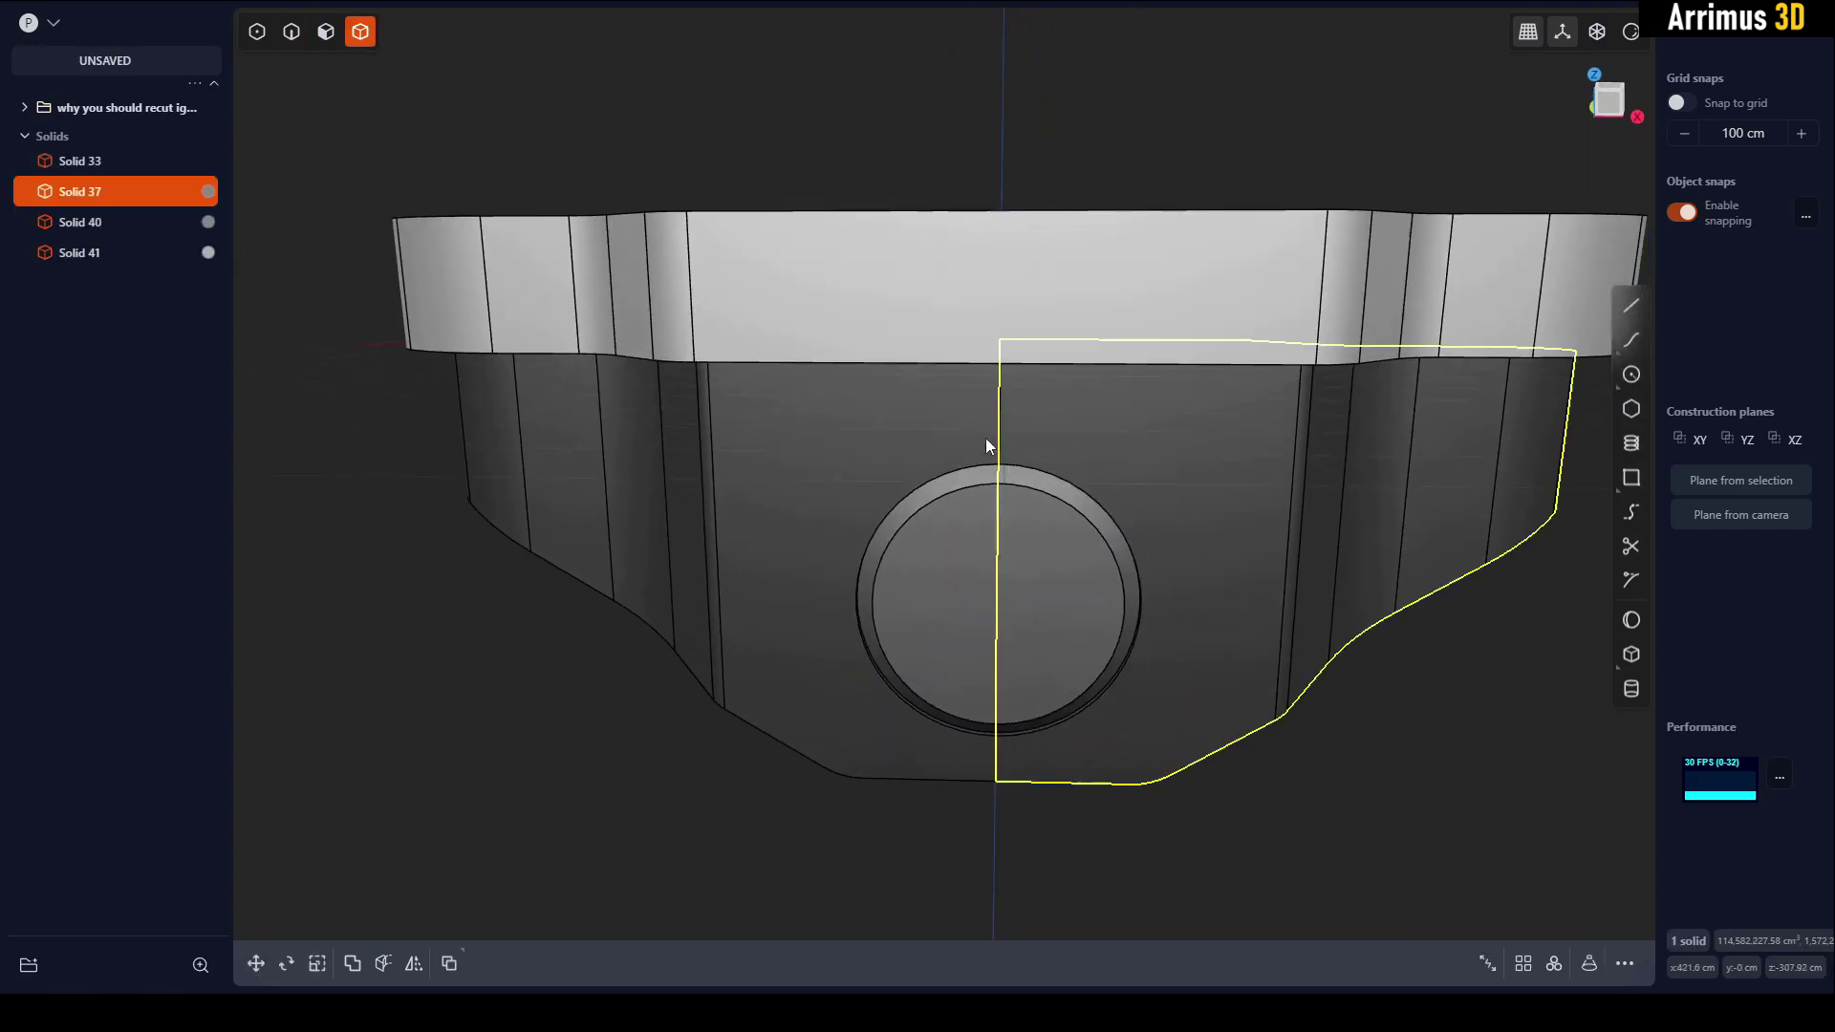
pyautogui.keyDown('shift'); pyautogui.click(912, 430); pyautogui.keyUp('shift')
pyautogui.press('q')
pyautogui.press('Return')
# Isolate the united lower body and bevel the front rim edge of its circular recess.
pyautogui.moveTo(1151, 625); pyautogui.dragTo(1196, 522, button='middle')
pyautogui.press('i')
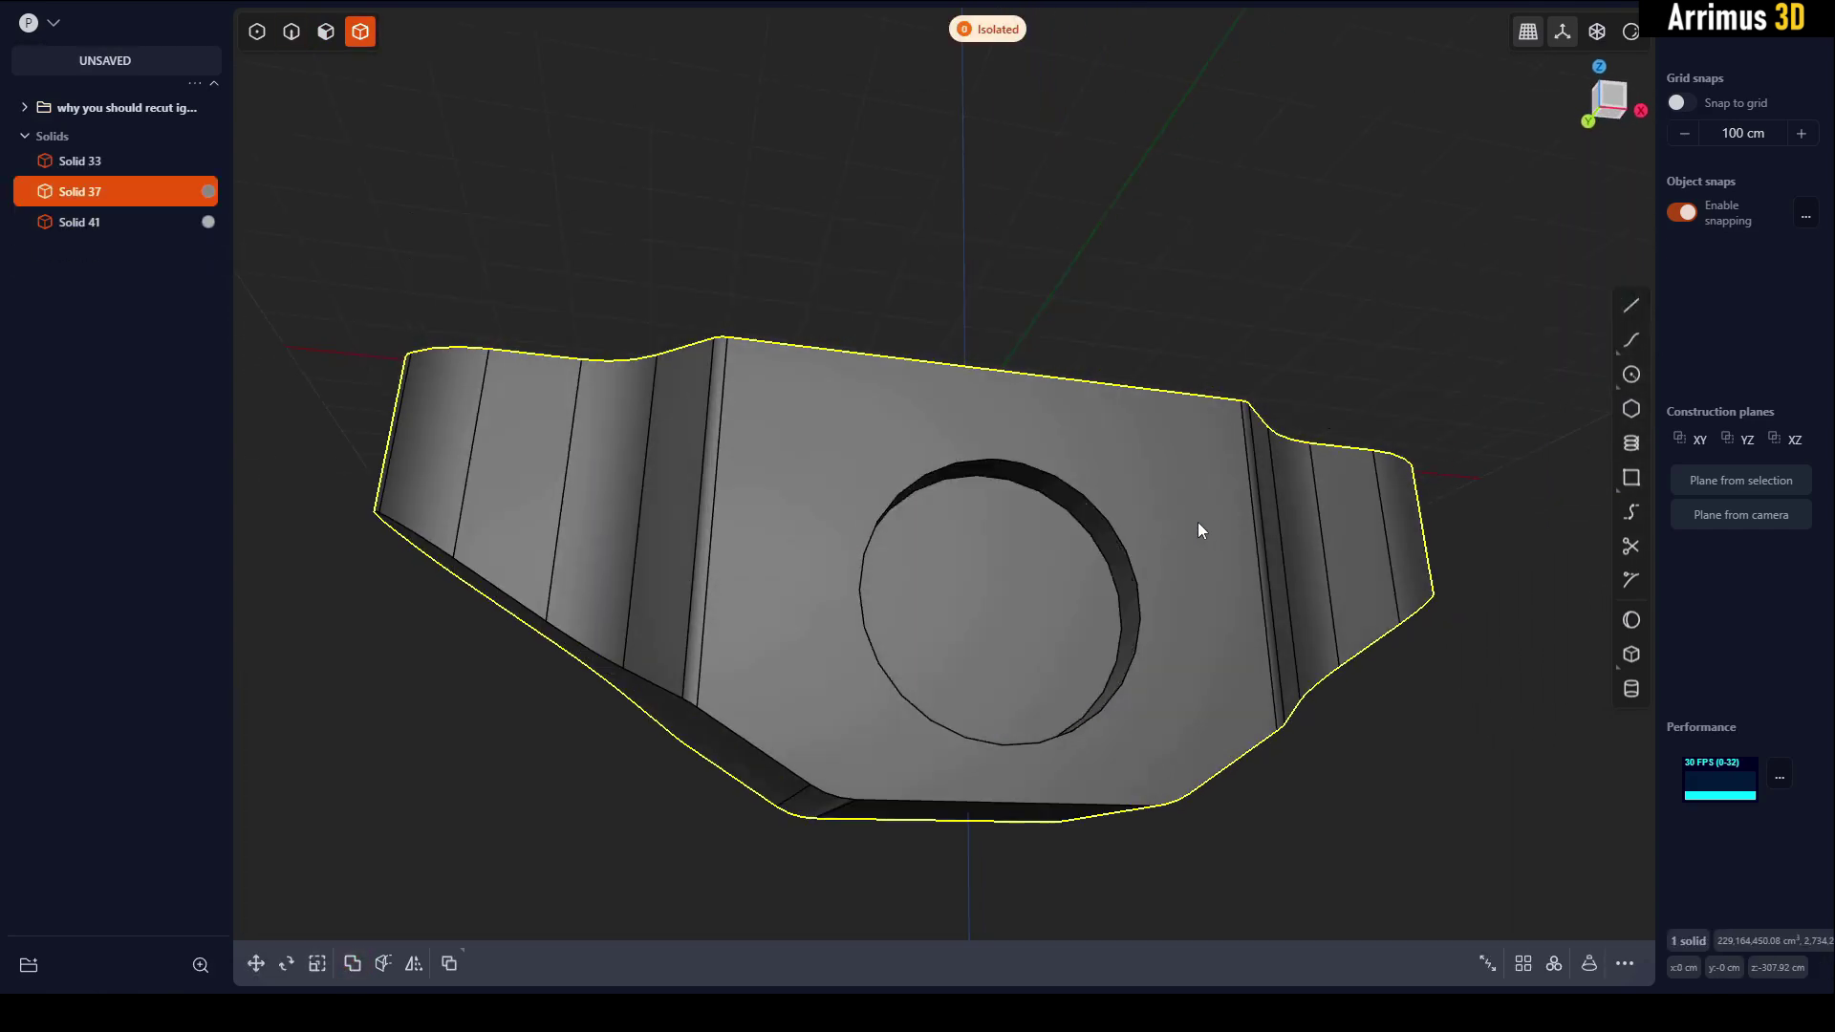
pyautogui.press('2')
pyautogui.click(1114, 506)
pyautogui.press('f')
pyautogui.click(1126, 516)
pyautogui.press('Return')
pyautogui.press('4')
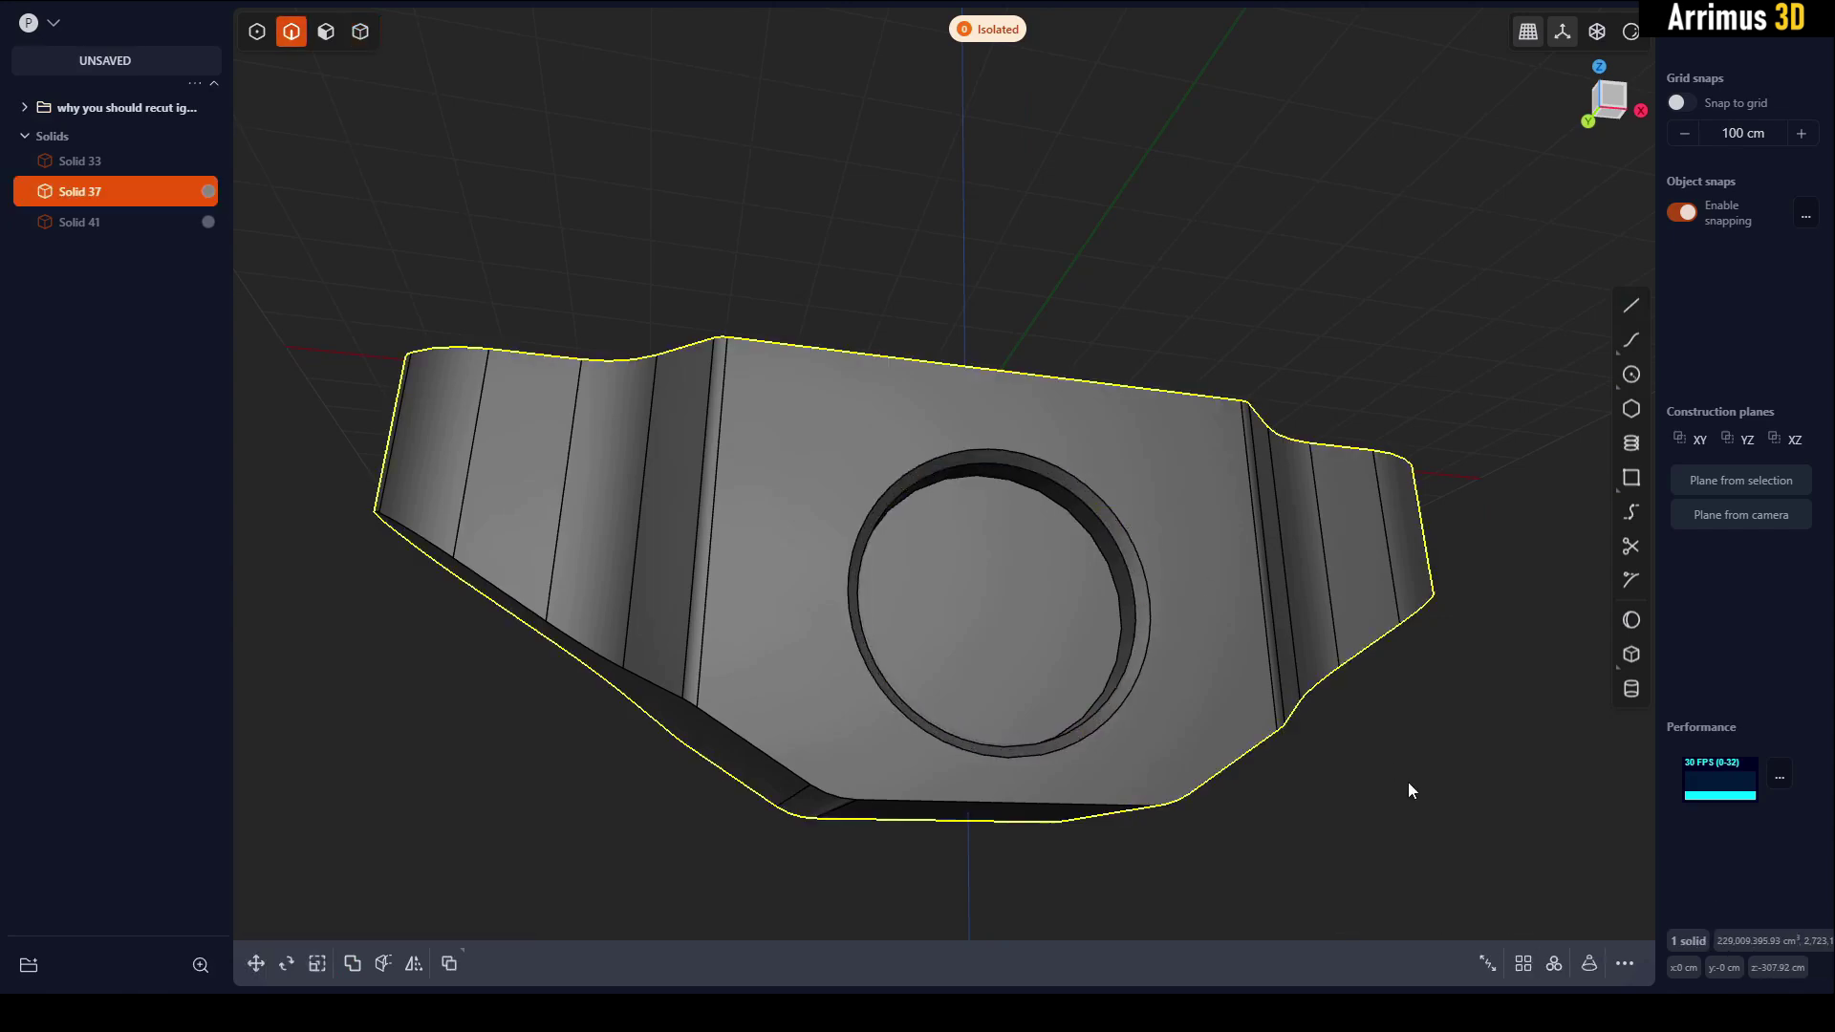
pyautogui.click(1410, 790)
pyautogui.moveTo(1410, 789); pyautogui.dragTo(1013, 715, button='middle')
pyautogui.click(1240, 685)
pyautogui.keyDown('shift'); pyautogui.click(731, 659); pyautogui.keyUp('shift')
pyautogui.hotkey('alt', 'x')
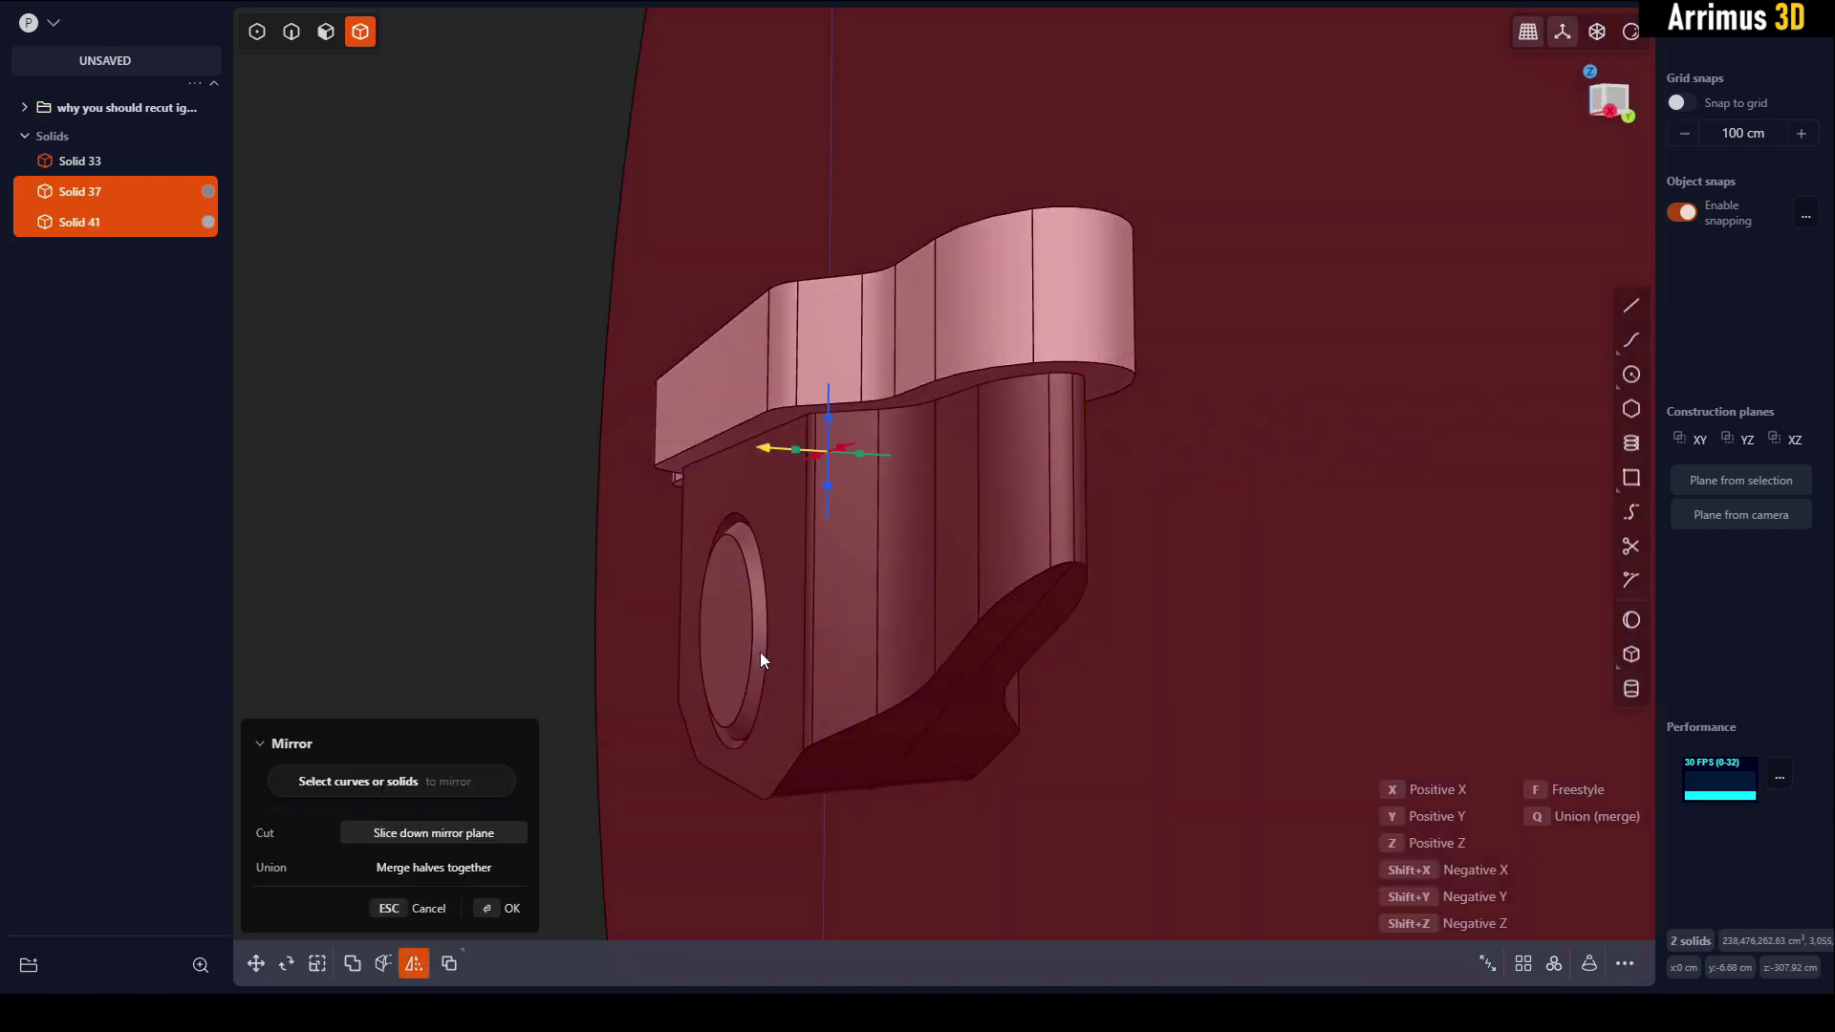
pyautogui.press('q')
pyautogui.rightClick(1137, 676)
pyautogui.moveTo(1195, 687); pyautogui.dragTo(1235, 683, button='middle')
pyautogui.press('Escape')
pyautogui.click(927, 597)
pyautogui.hotkey('alt', 'x')
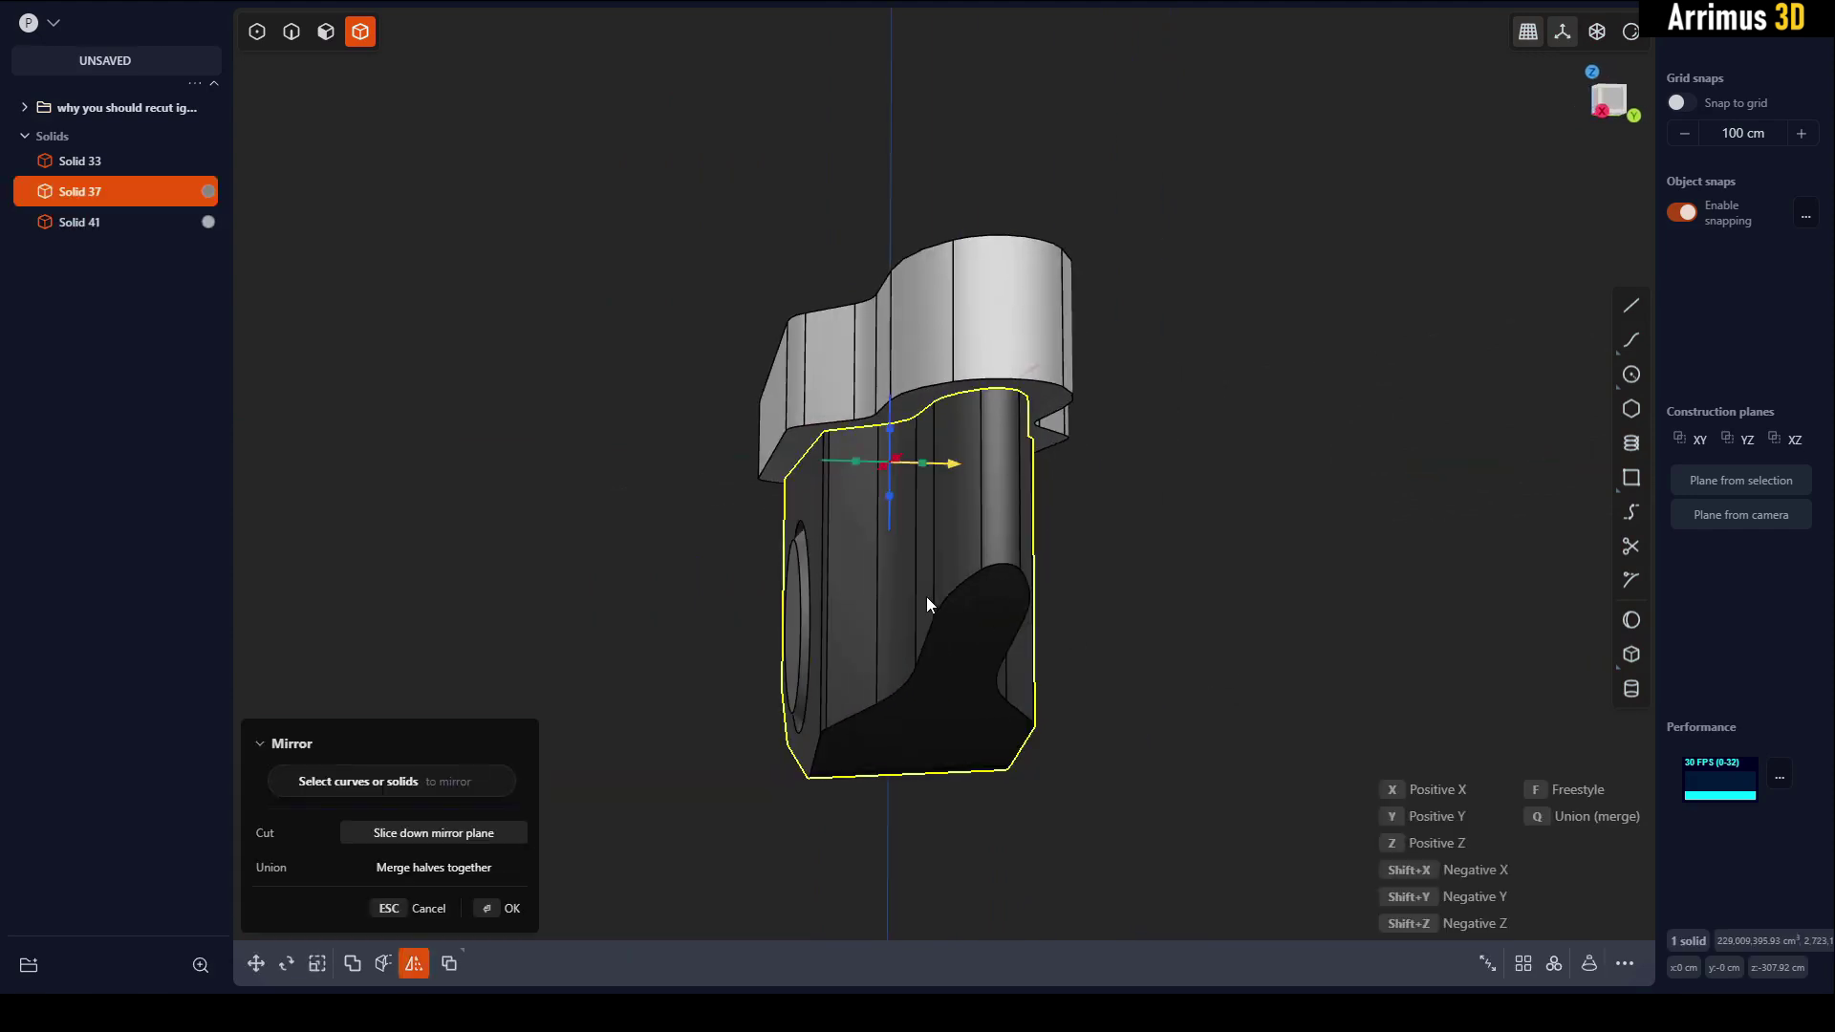
pyautogui.press('Escape')
pyautogui.press('Escape')
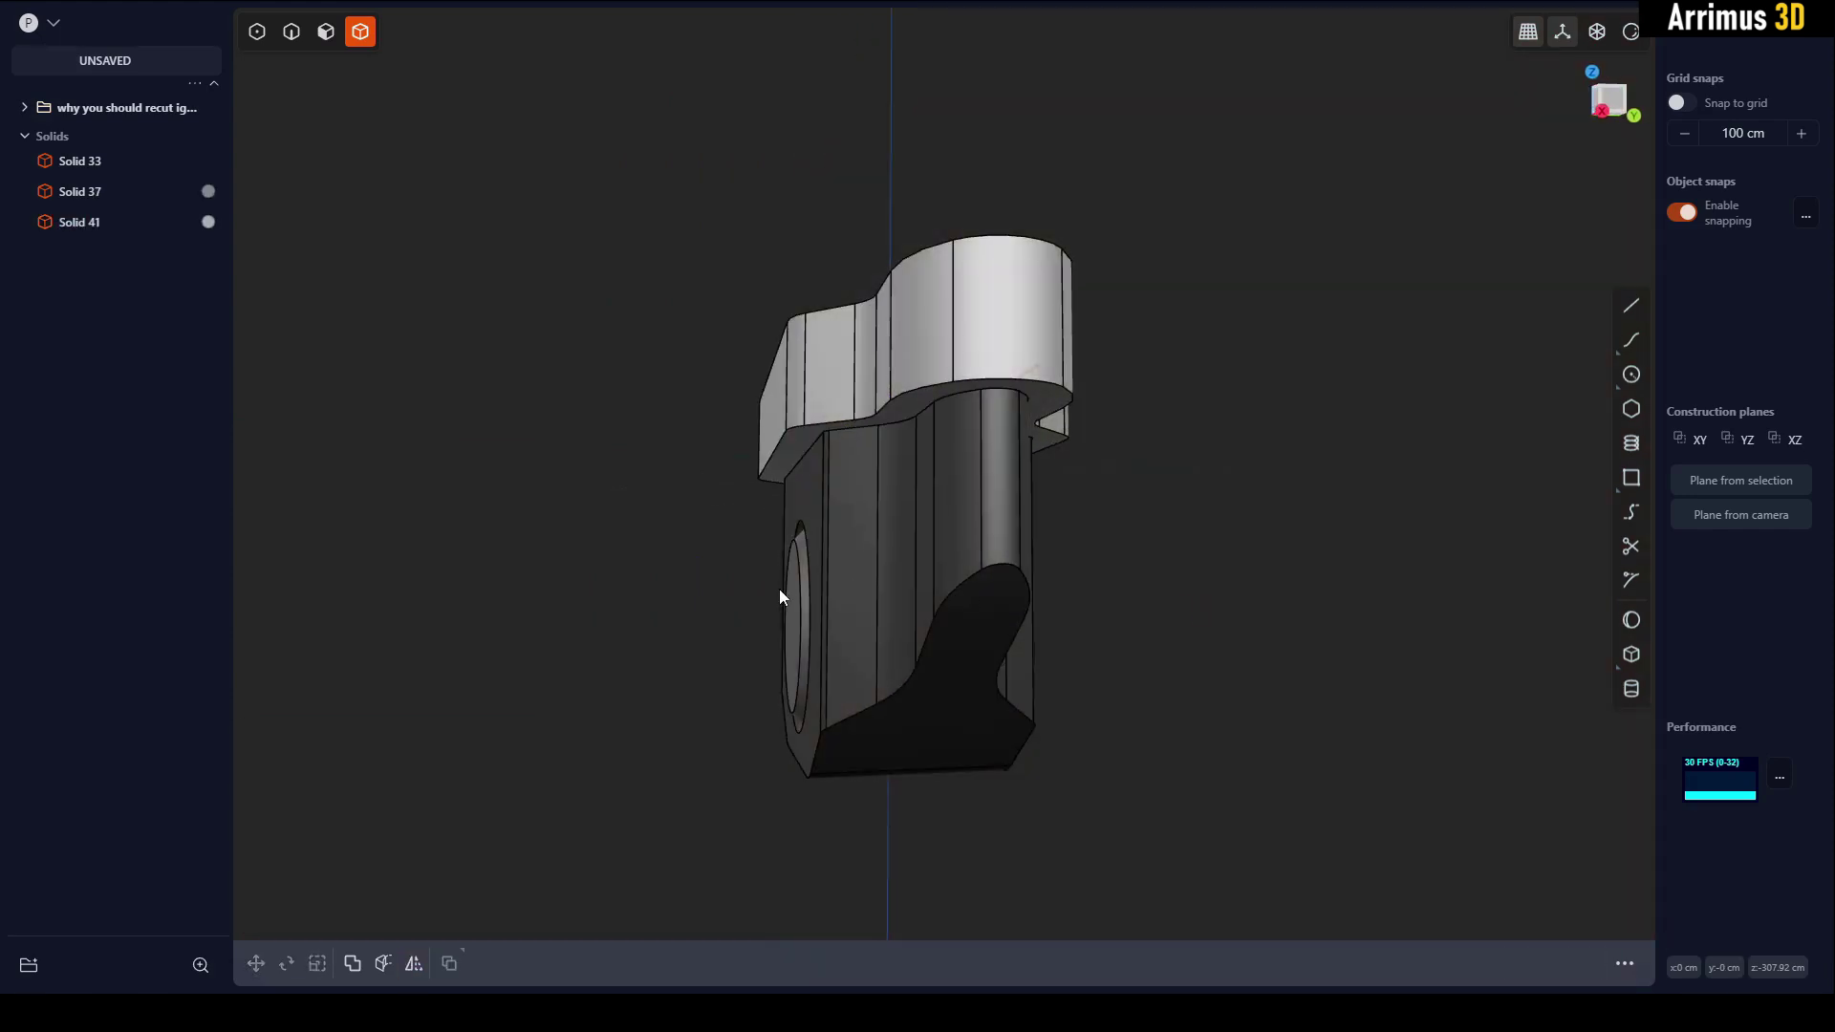
# Mirror the circular disc across negative Y to place a copy on the opposite side of the lower body.
pyautogui.click(794, 596)
pyautogui.hotkey('alt', 'x')
pyautogui.hotkey('shift', 'y')
pyautogui.rightClick(1194, 606)
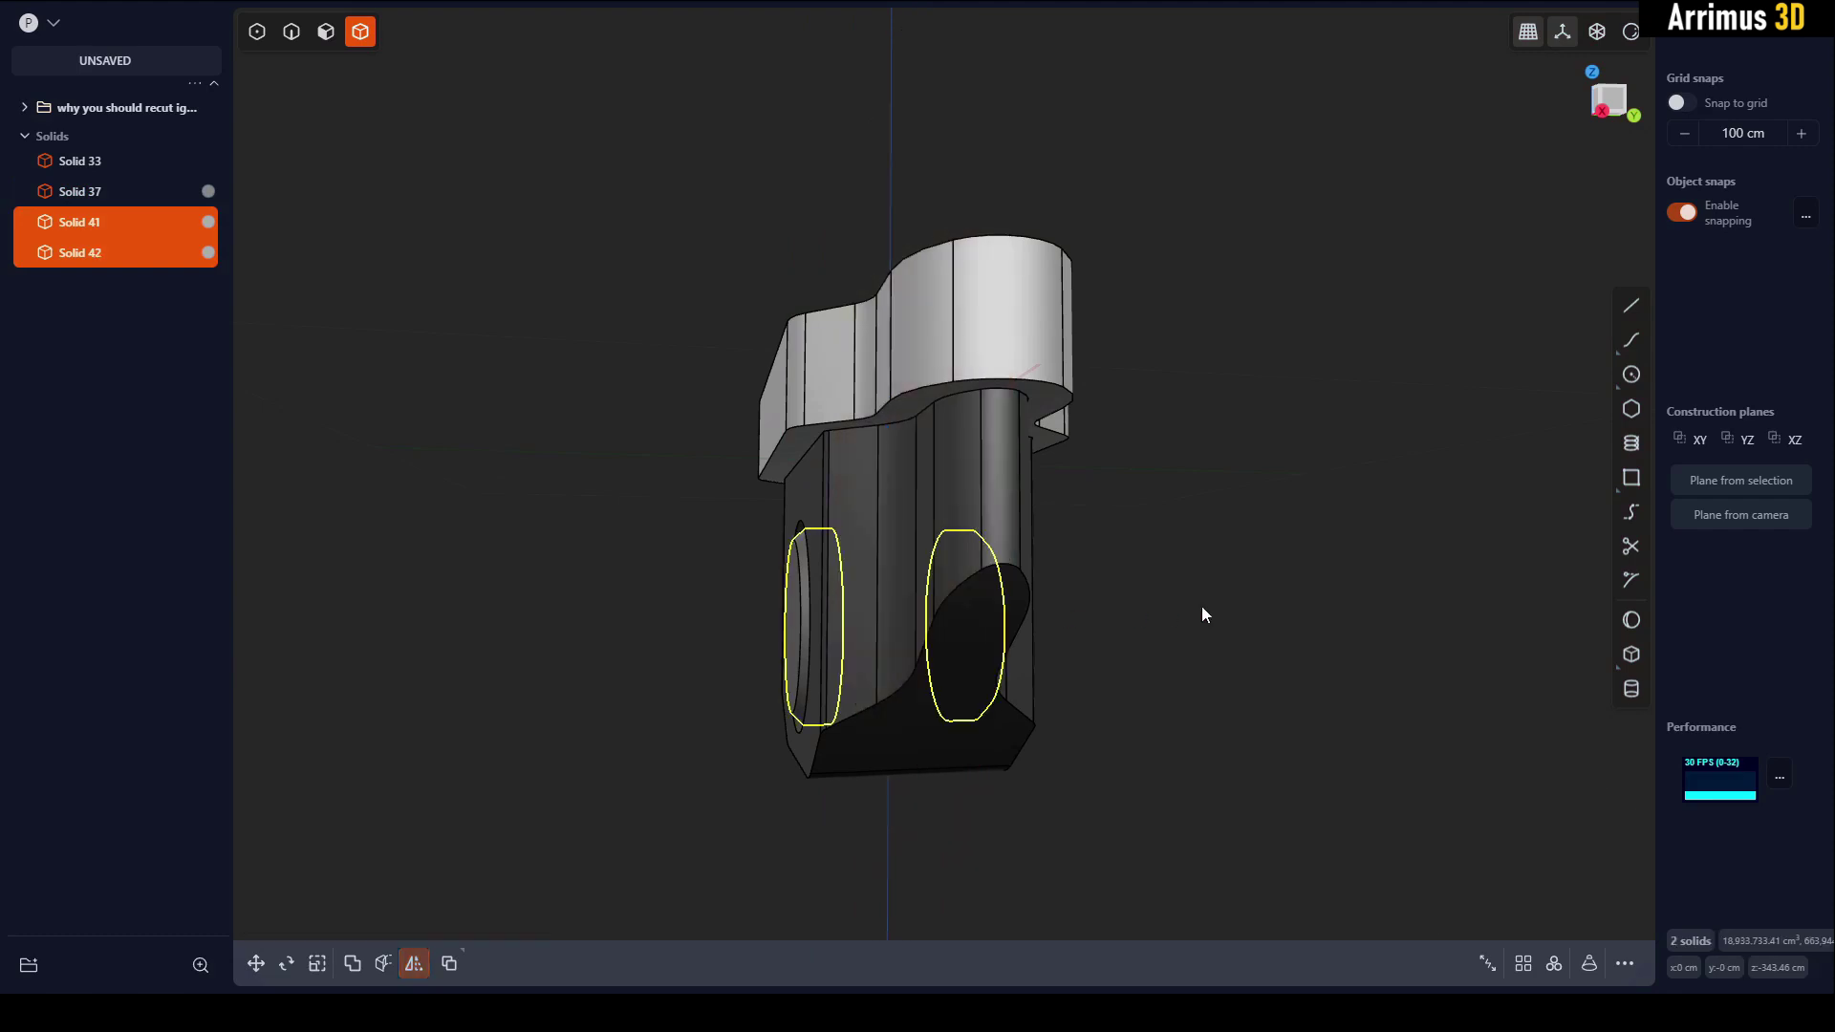
pyautogui.click(1202, 606)
pyautogui.moveTo(1202, 606)
pyautogui.mouseDown(button='middle')
pyautogui.moveTo(858, 594)
pyautogui.moveTo(1230, 606)
pyautogui.mouseUp(button='middle')
pyautogui.scroll(-5, 755, 541)
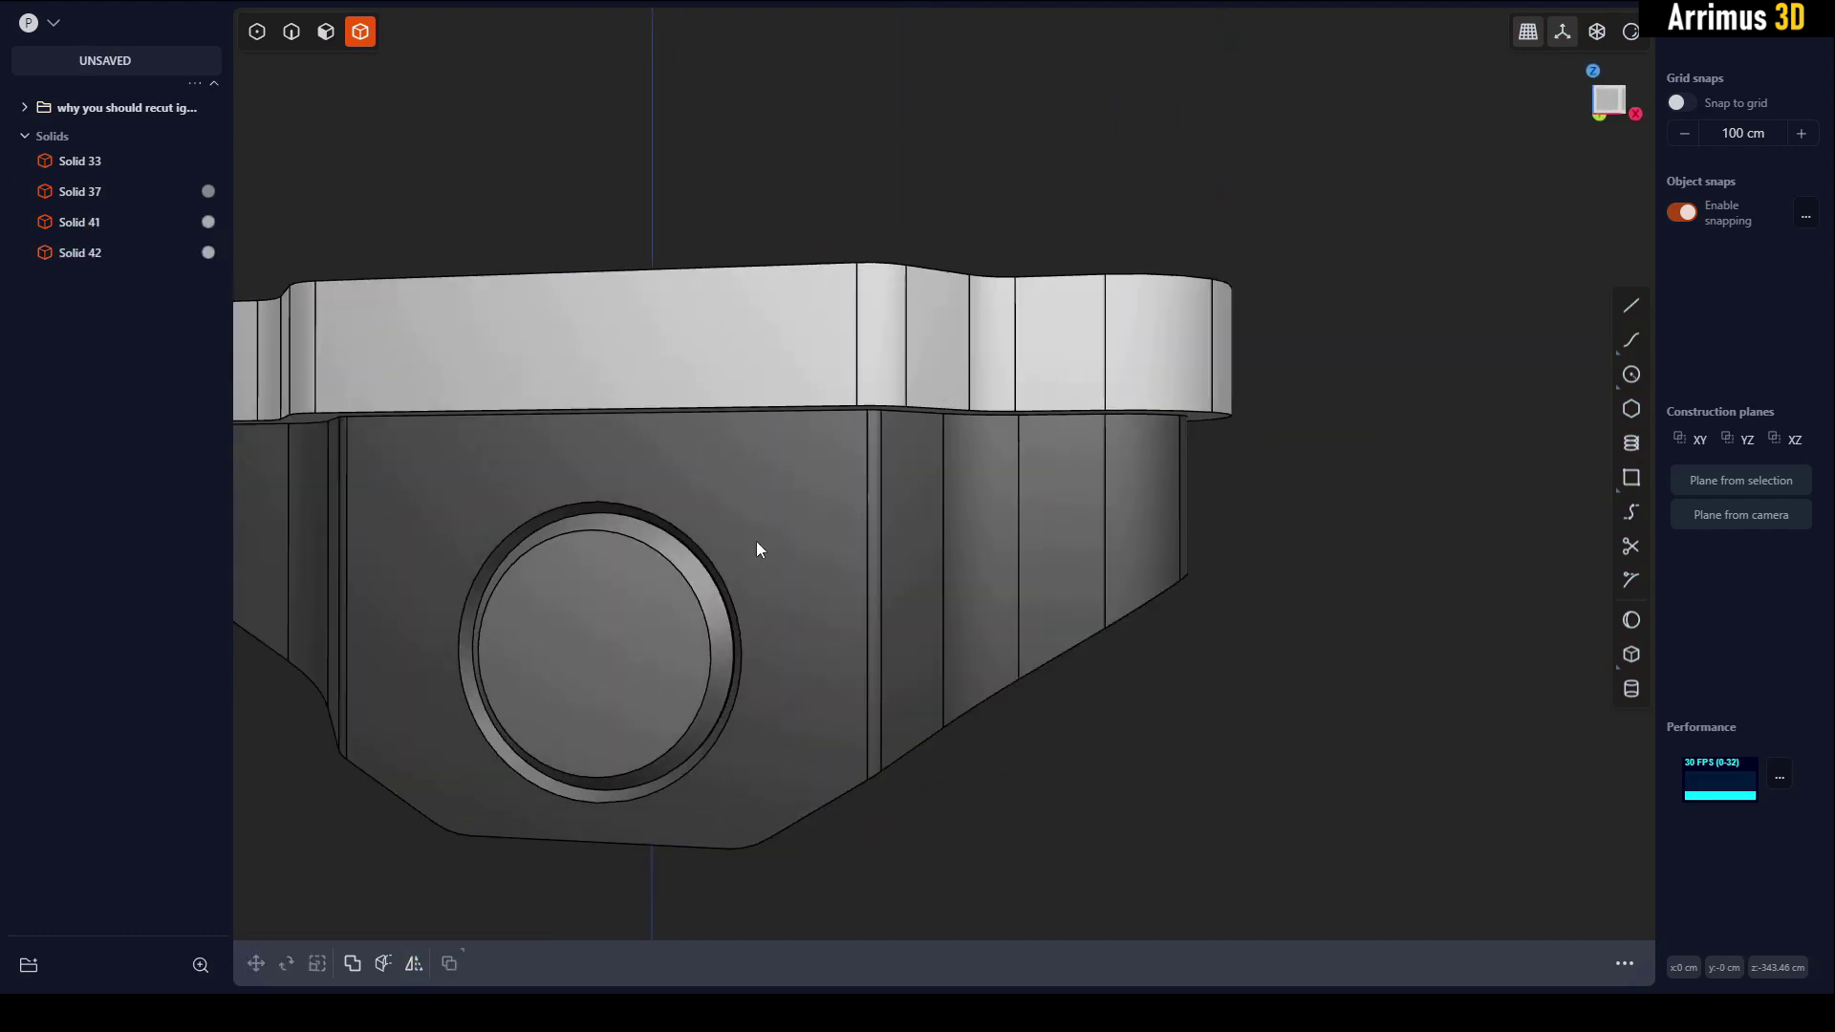
pyautogui.moveTo(811, 499); pyautogui.dragTo(933, 602, button='middle')
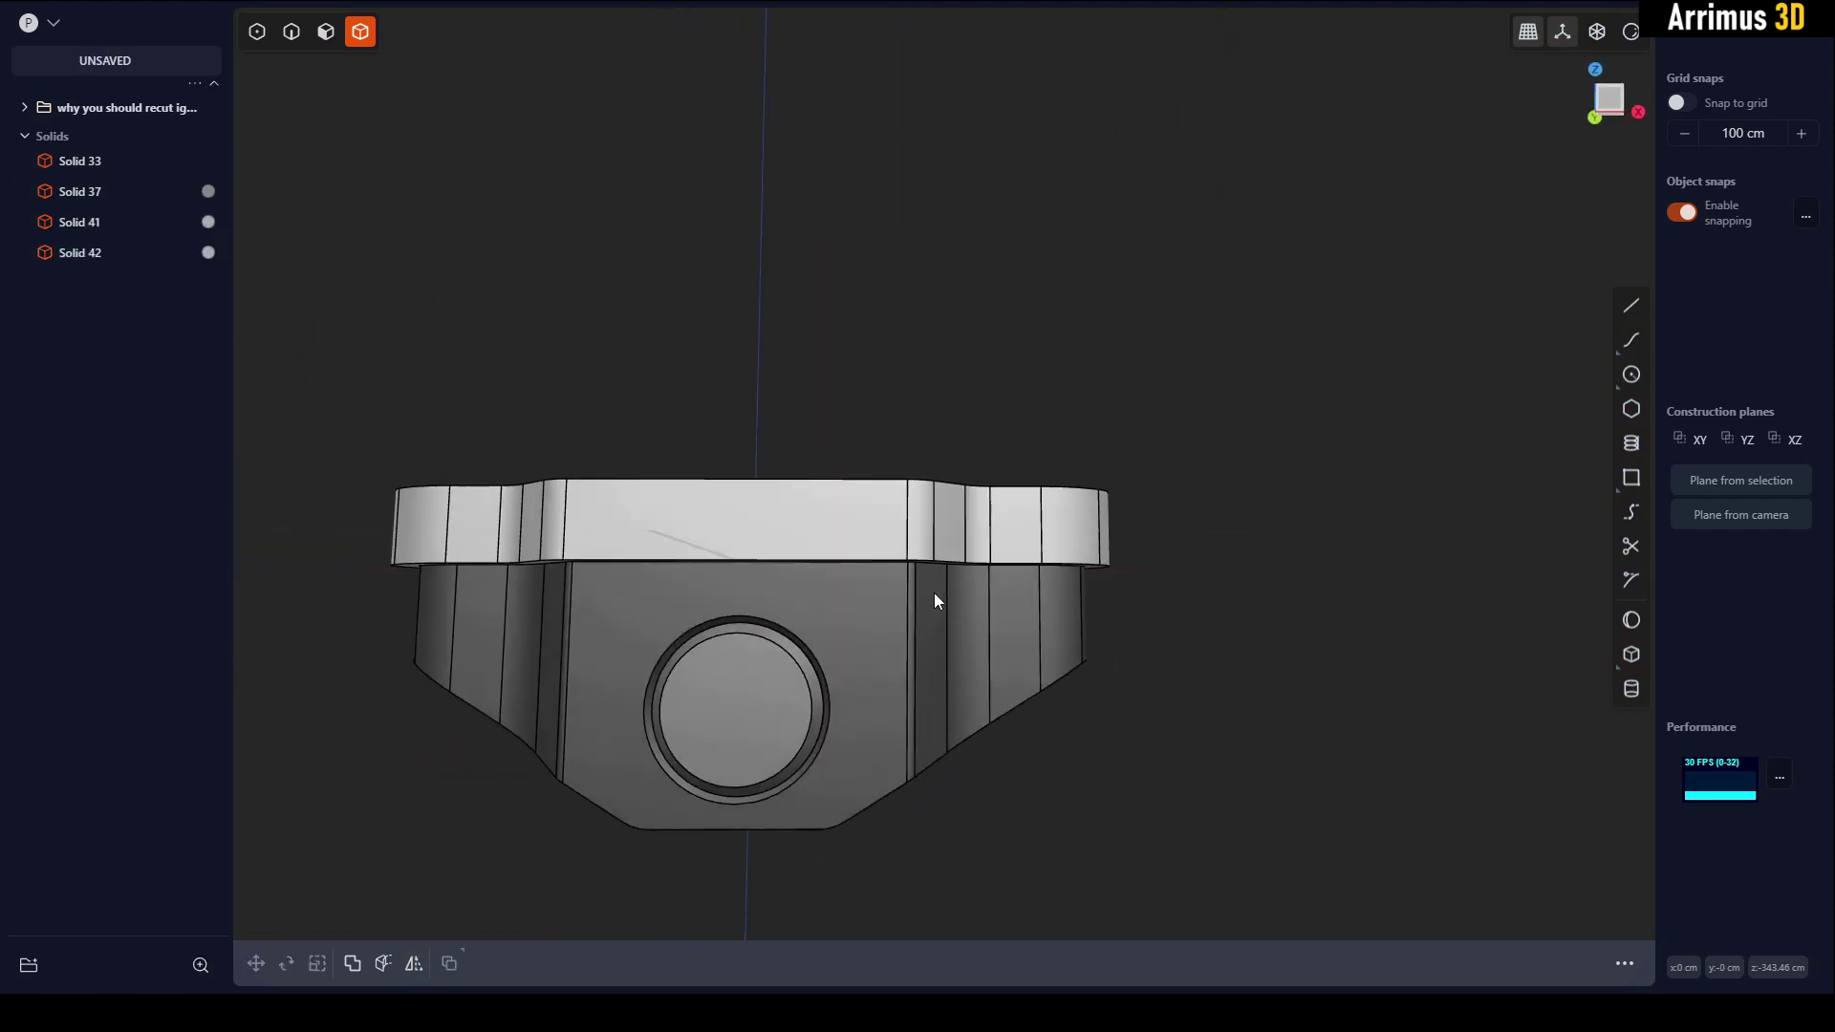
# Duplicate the complete end-piece assembly and place the copy well above and to the side of the original.
pyautogui.click(909, 538)
pyautogui.click(1213, 530)
pyautogui.scroll(-4, 1209, 521)
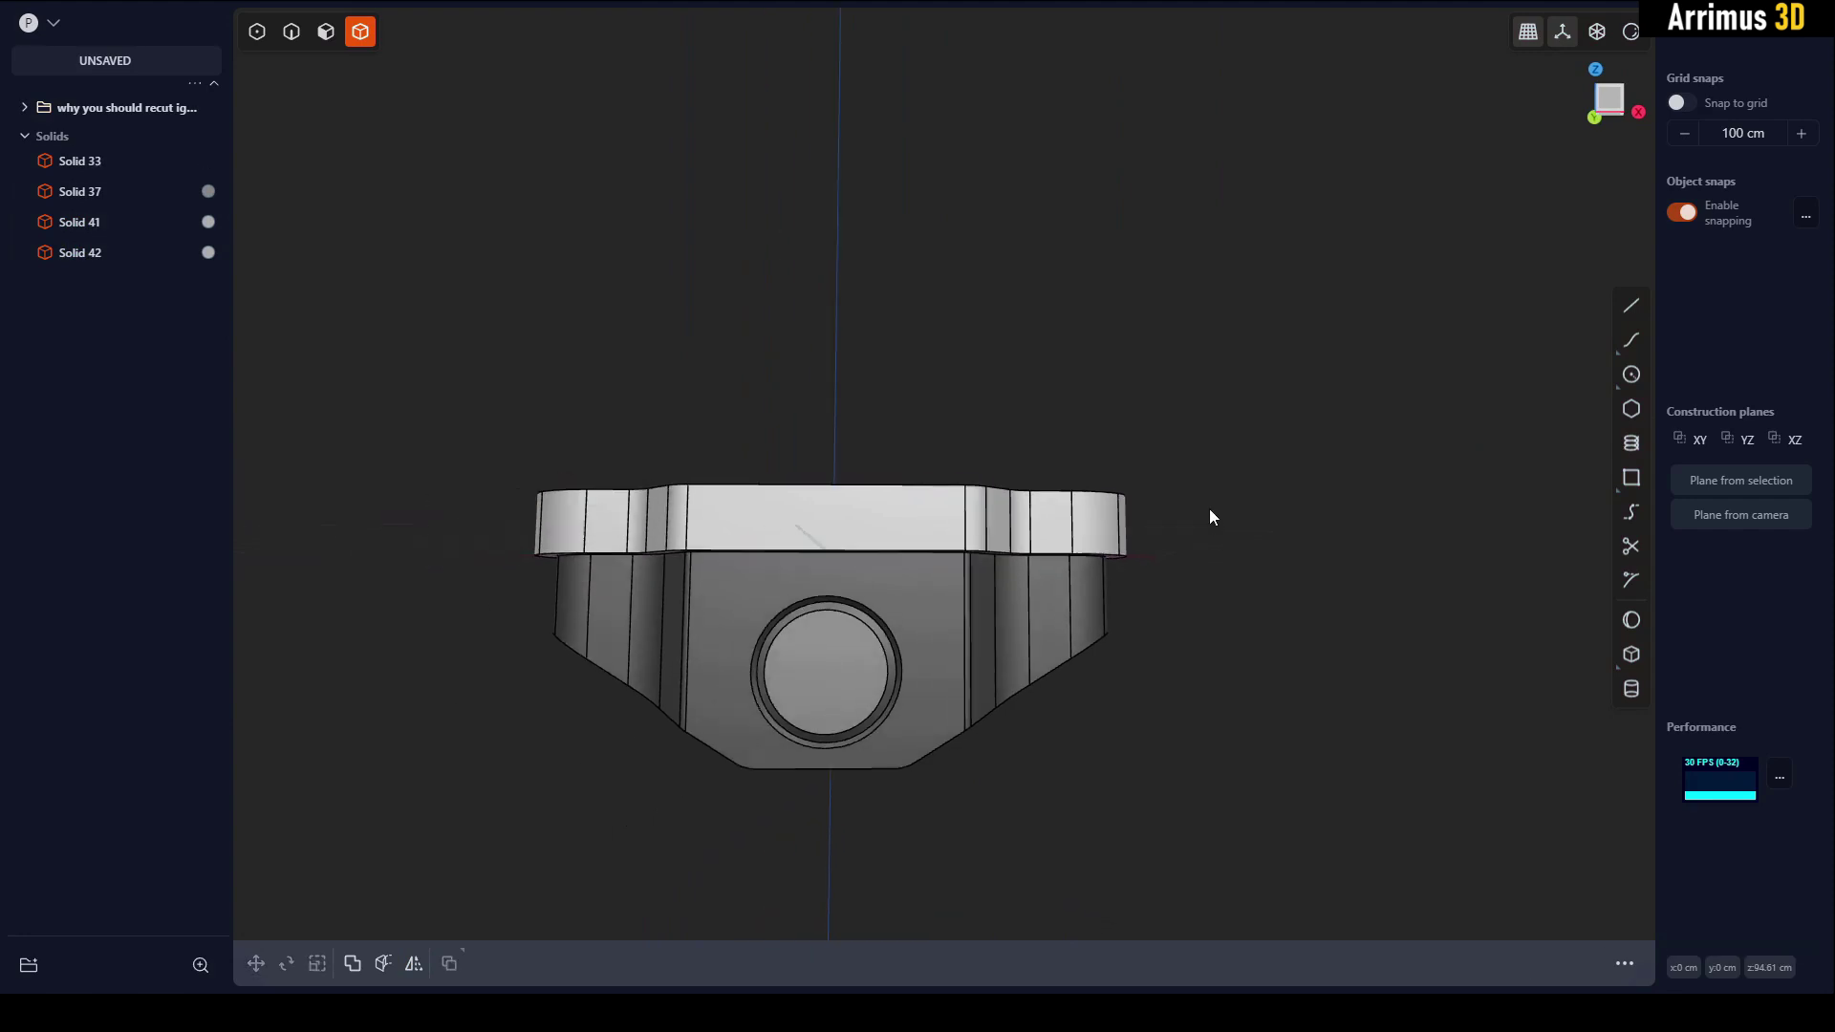
pyautogui.moveTo(1244, 402); pyautogui.dragTo(628, 772)
pyautogui.scroll(-6, 764, 611)
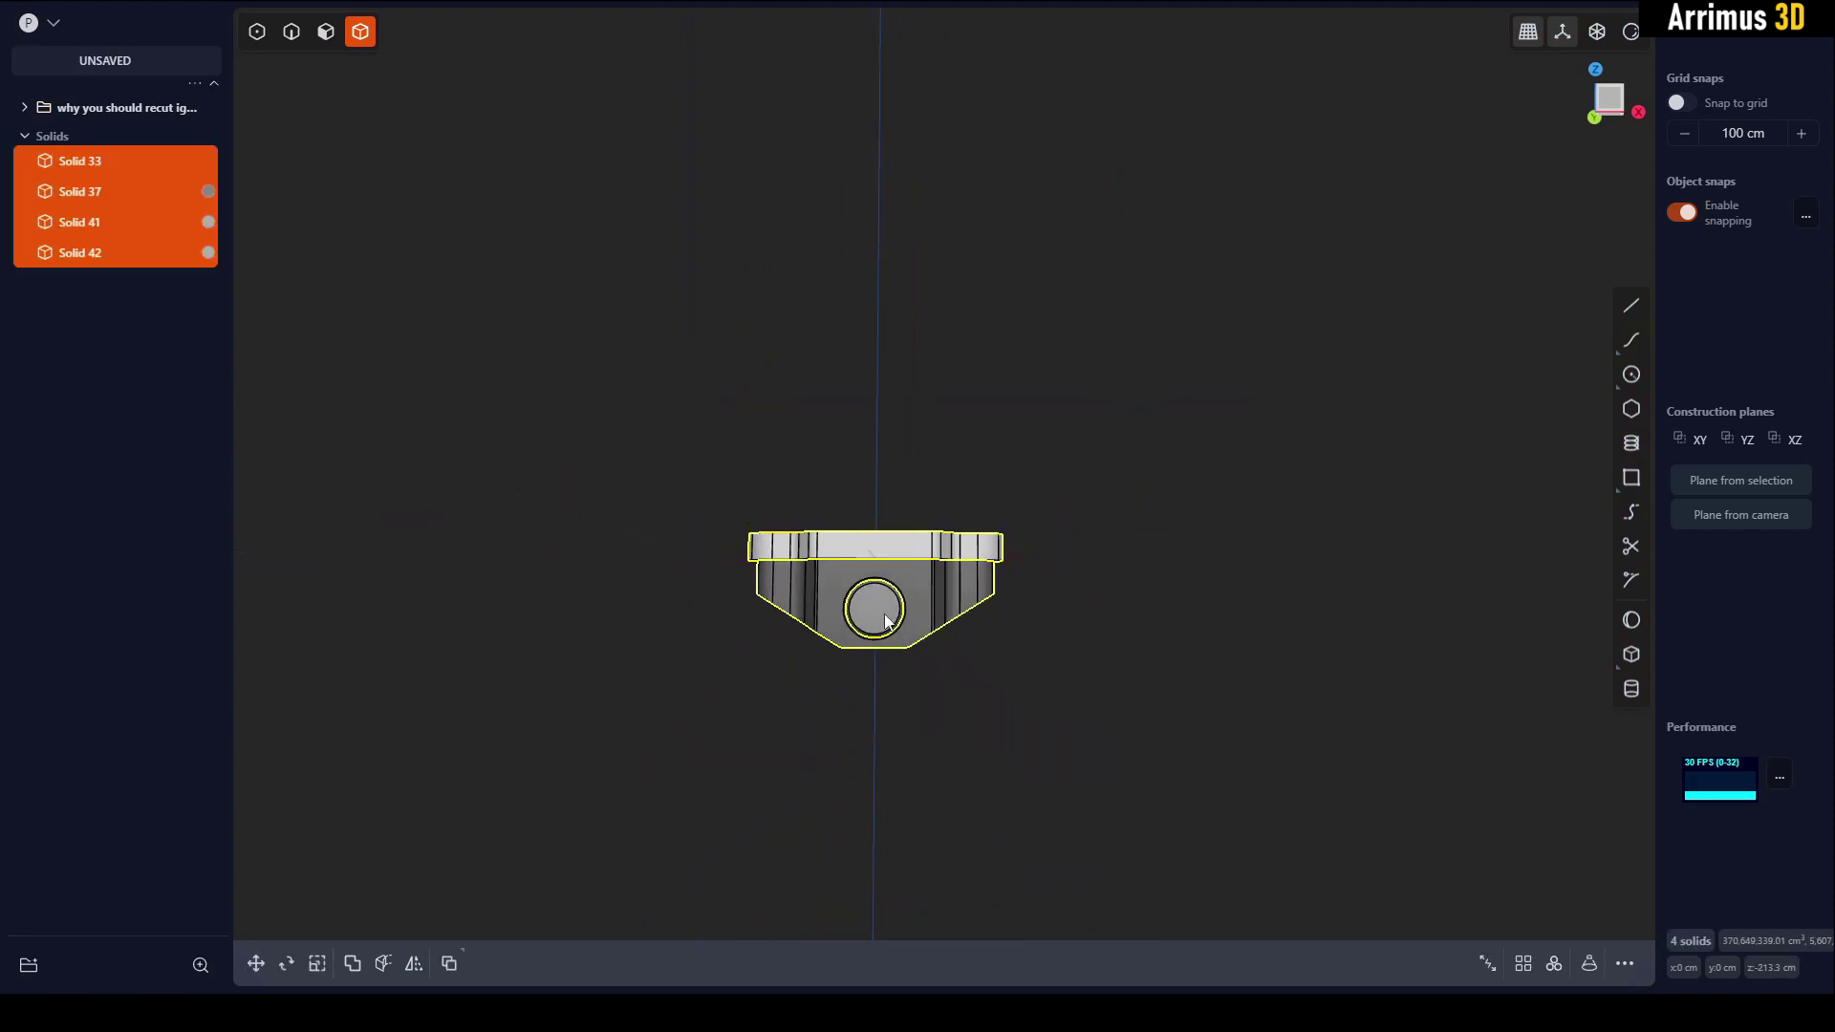
pyautogui.keyDown('shift'); pyautogui.moveTo(885, 617); pyautogui.dragTo(824, 665, button='middle'); pyautogui.keyUp('shift')
pyautogui.moveTo(824, 664); pyautogui.dragTo(843, 683, button='middle')
pyautogui.hotkey('ctrl', 'd')
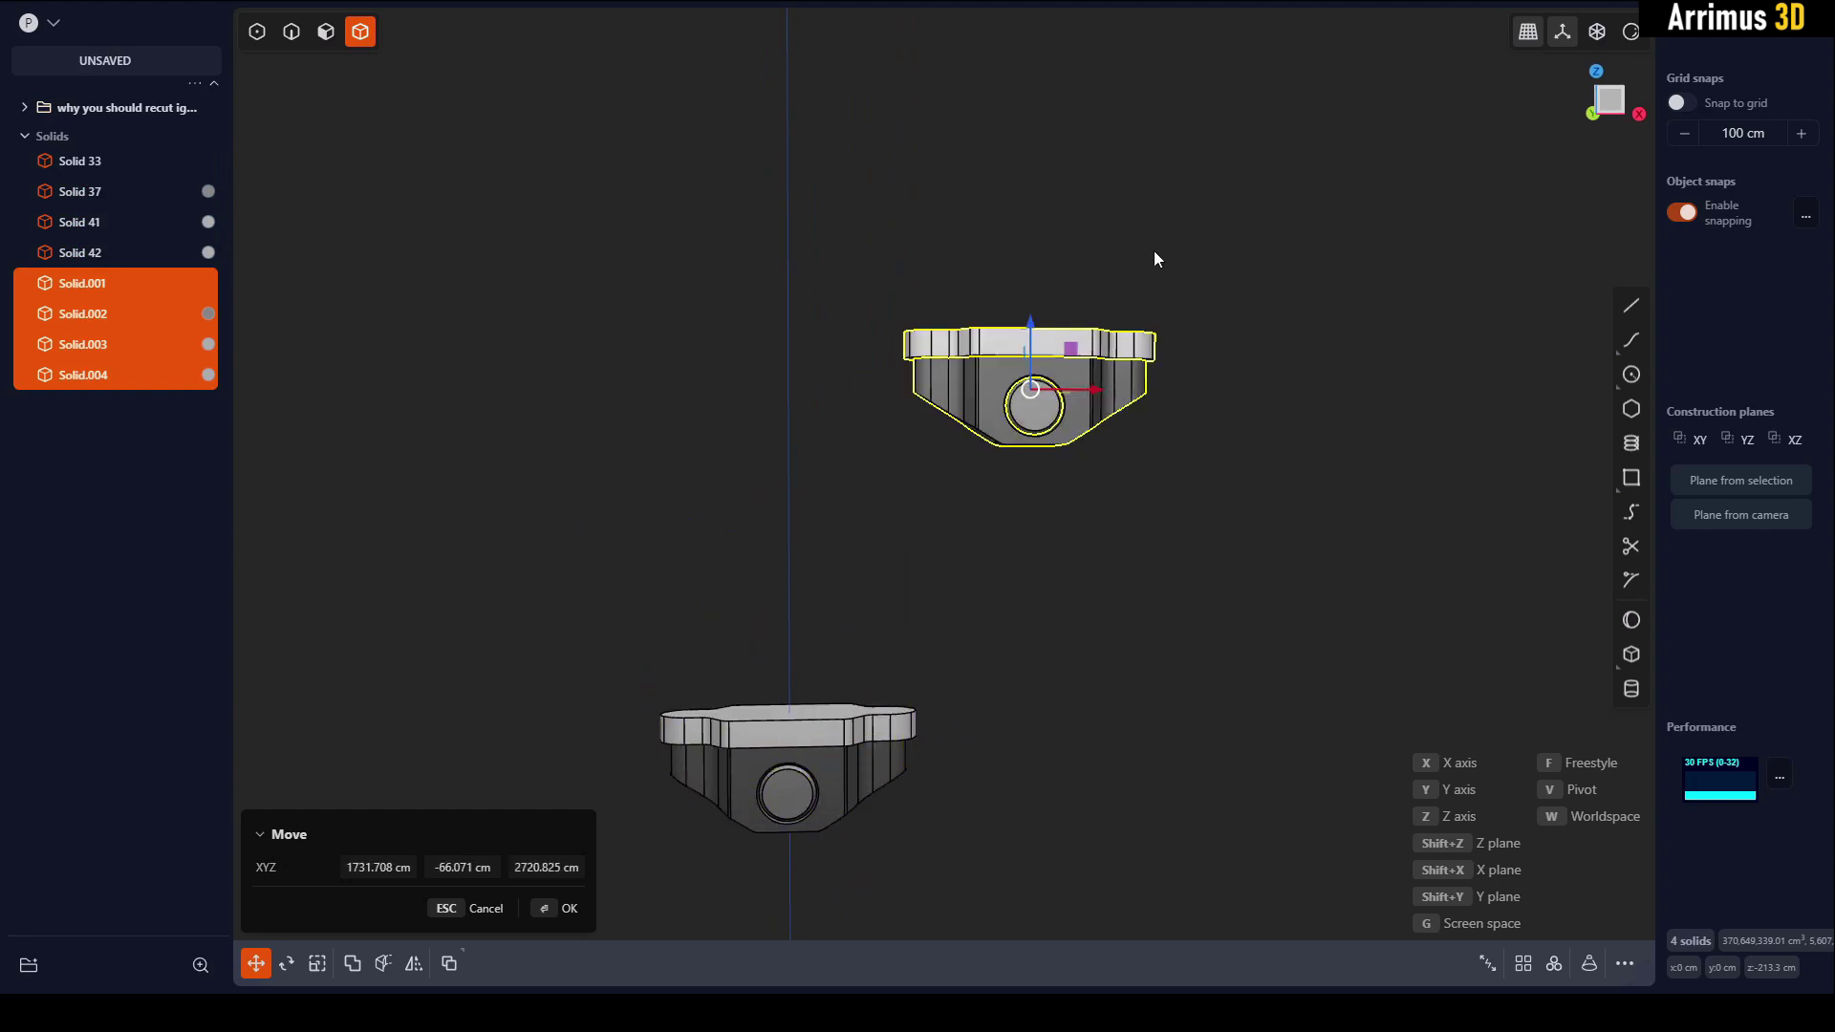
pyautogui.click(1208, 209)
pyautogui.rightClick(1260, 259)
# Rotate the duplicated assembly by about 211° so its flat plate faces back toward the original.
pyautogui.moveTo(1290, 421); pyautogui.dragTo(1154, 538, button='middle')
pyautogui.scroll(2, 1197, 397)
pyautogui.press('r')
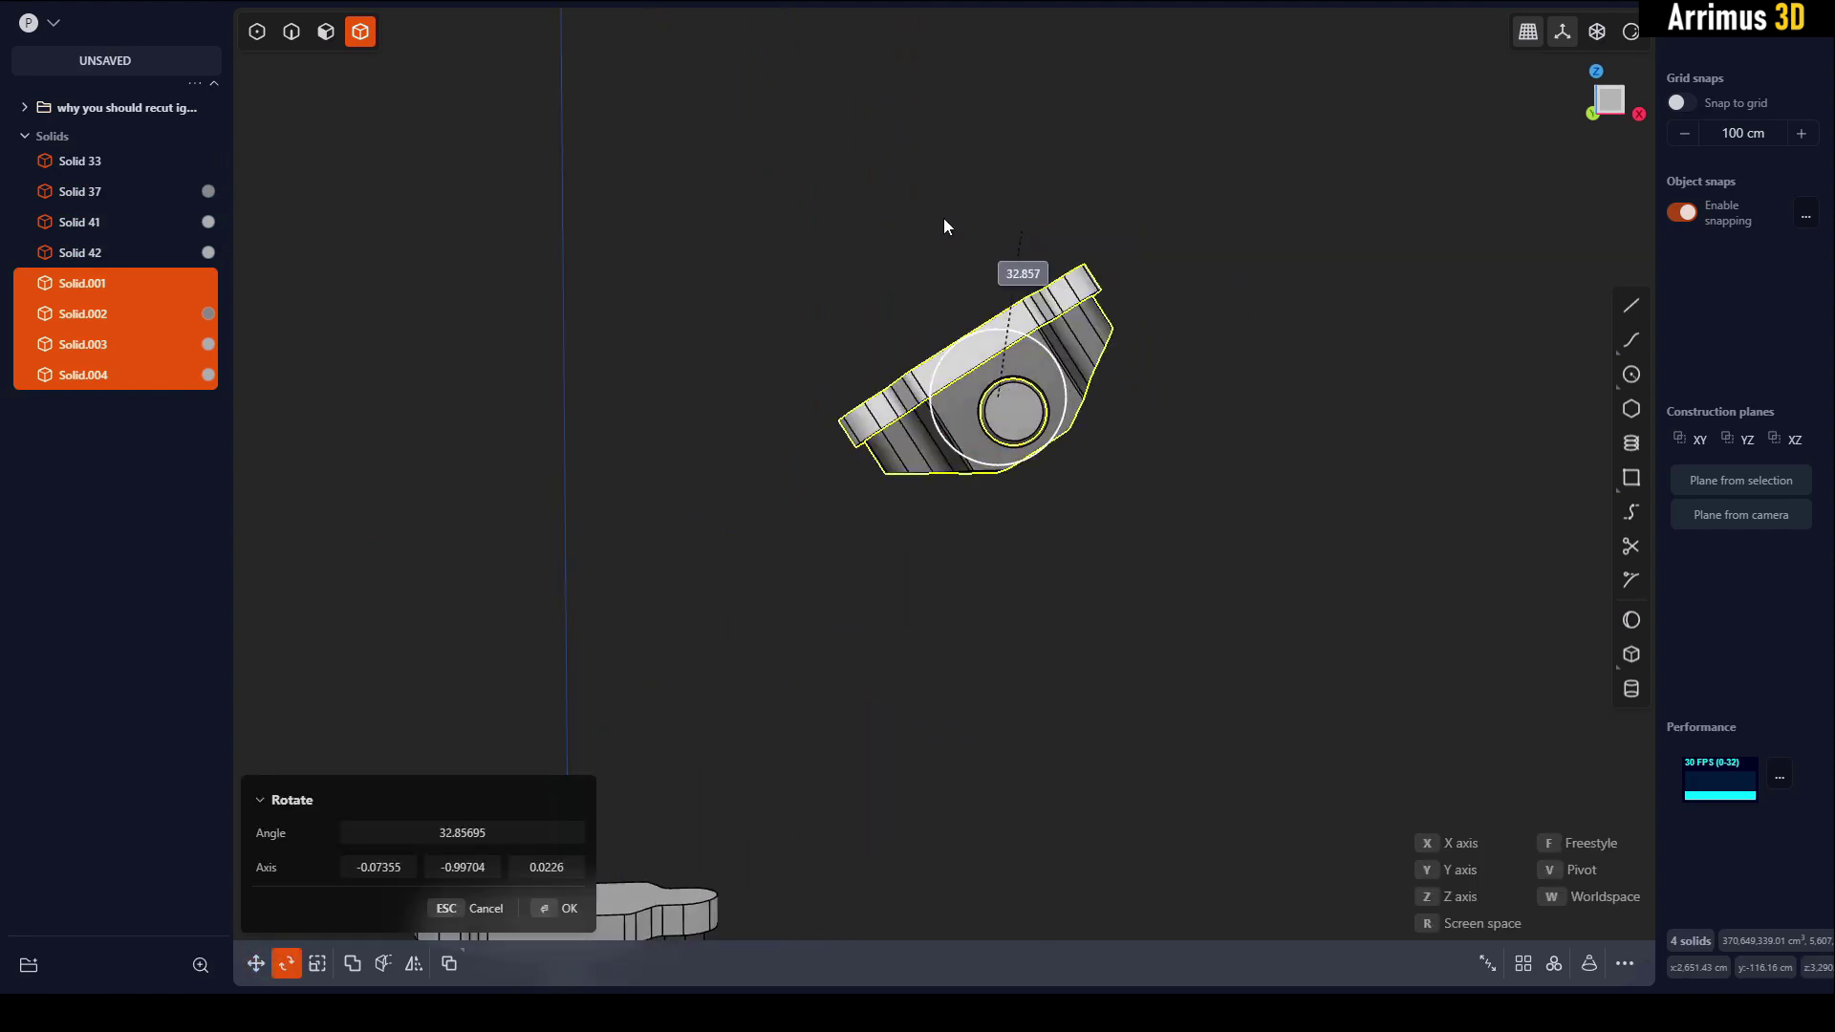
pyautogui.click(657, 486)
pyautogui.scroll(-2, 739, 463)
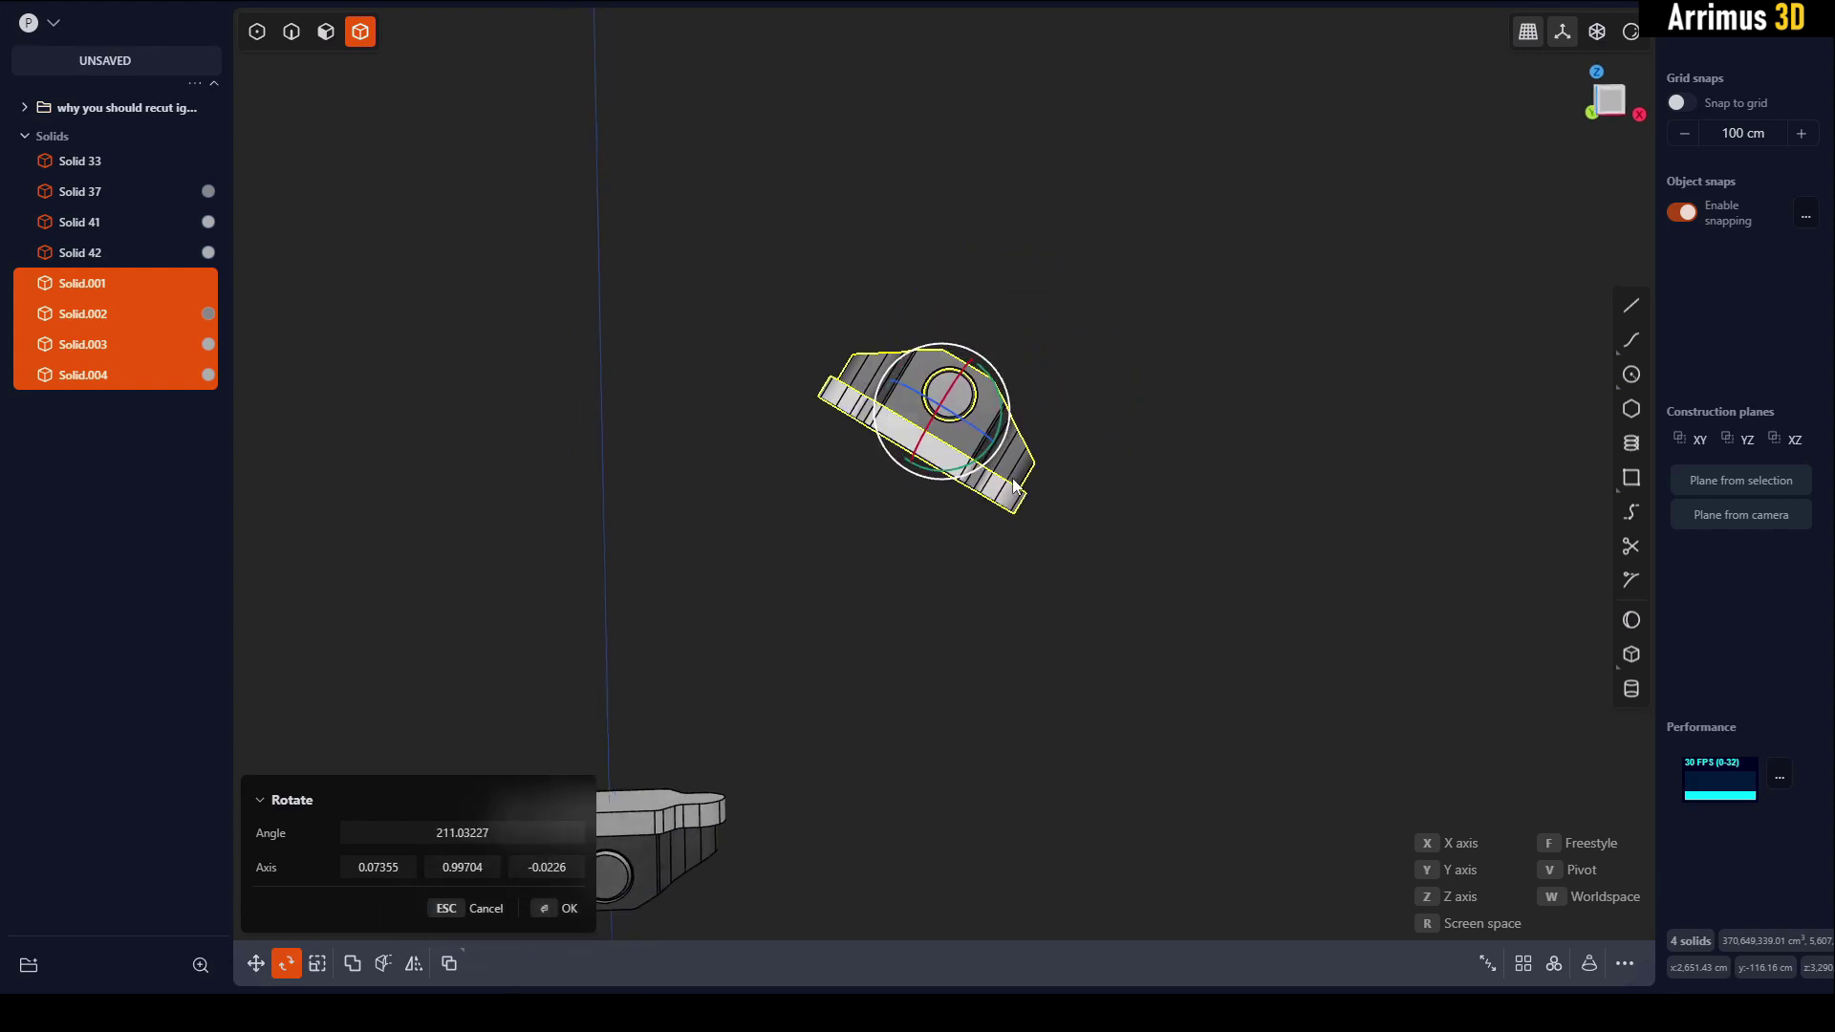
pyautogui.rightClick(1048, 402)
pyautogui.moveTo(1084, 361); pyautogui.dragTo(1092, 434, button='middle')
# Fine-tune the duplicated assembly's tilt with further rotations from a side view.
pyautogui.scroll(-1, 1112, 340)
pyautogui.press('r')
pyautogui.click(1111, 402)
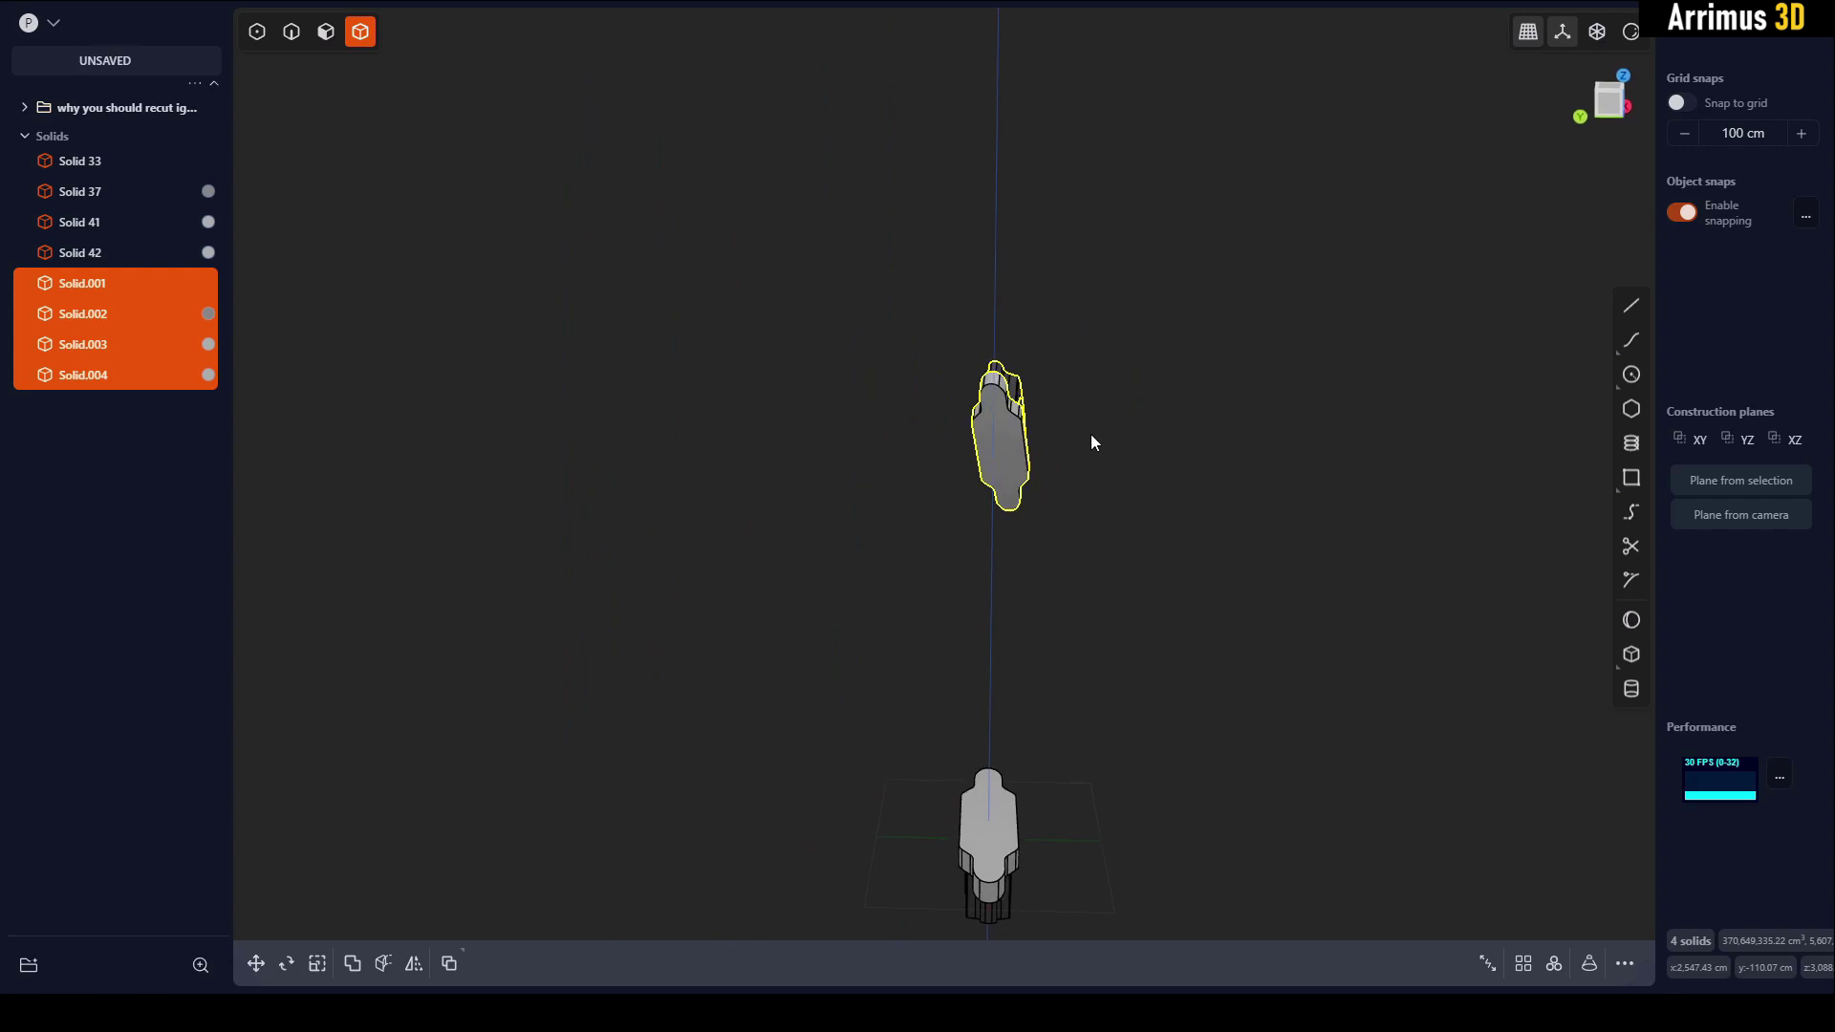
pyautogui.press('r')
pyautogui.click(1076, 327)
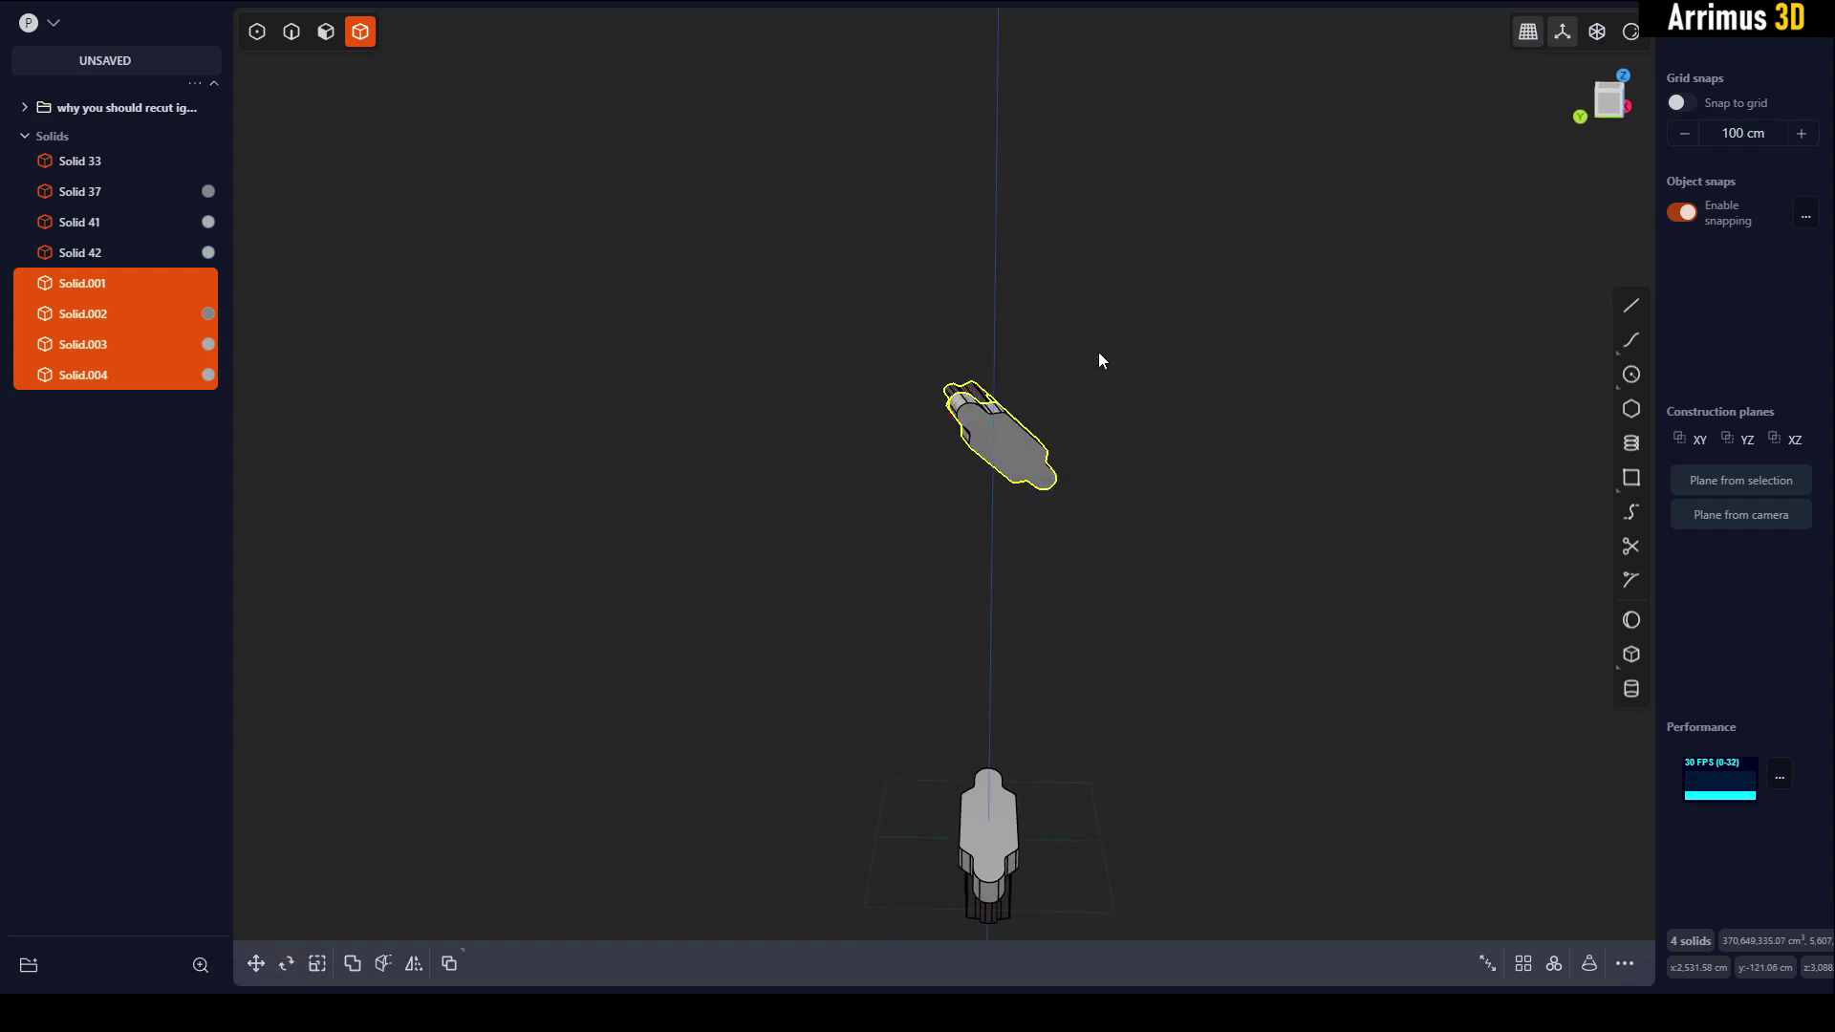
pyautogui.press('r')
pyautogui.click(791, 168)
# Move the tilted upper assembly slightly farther up and away from the original.
pyautogui.moveTo(790, 168); pyautogui.dragTo(1093, 360, button='middle')
pyautogui.press('m')
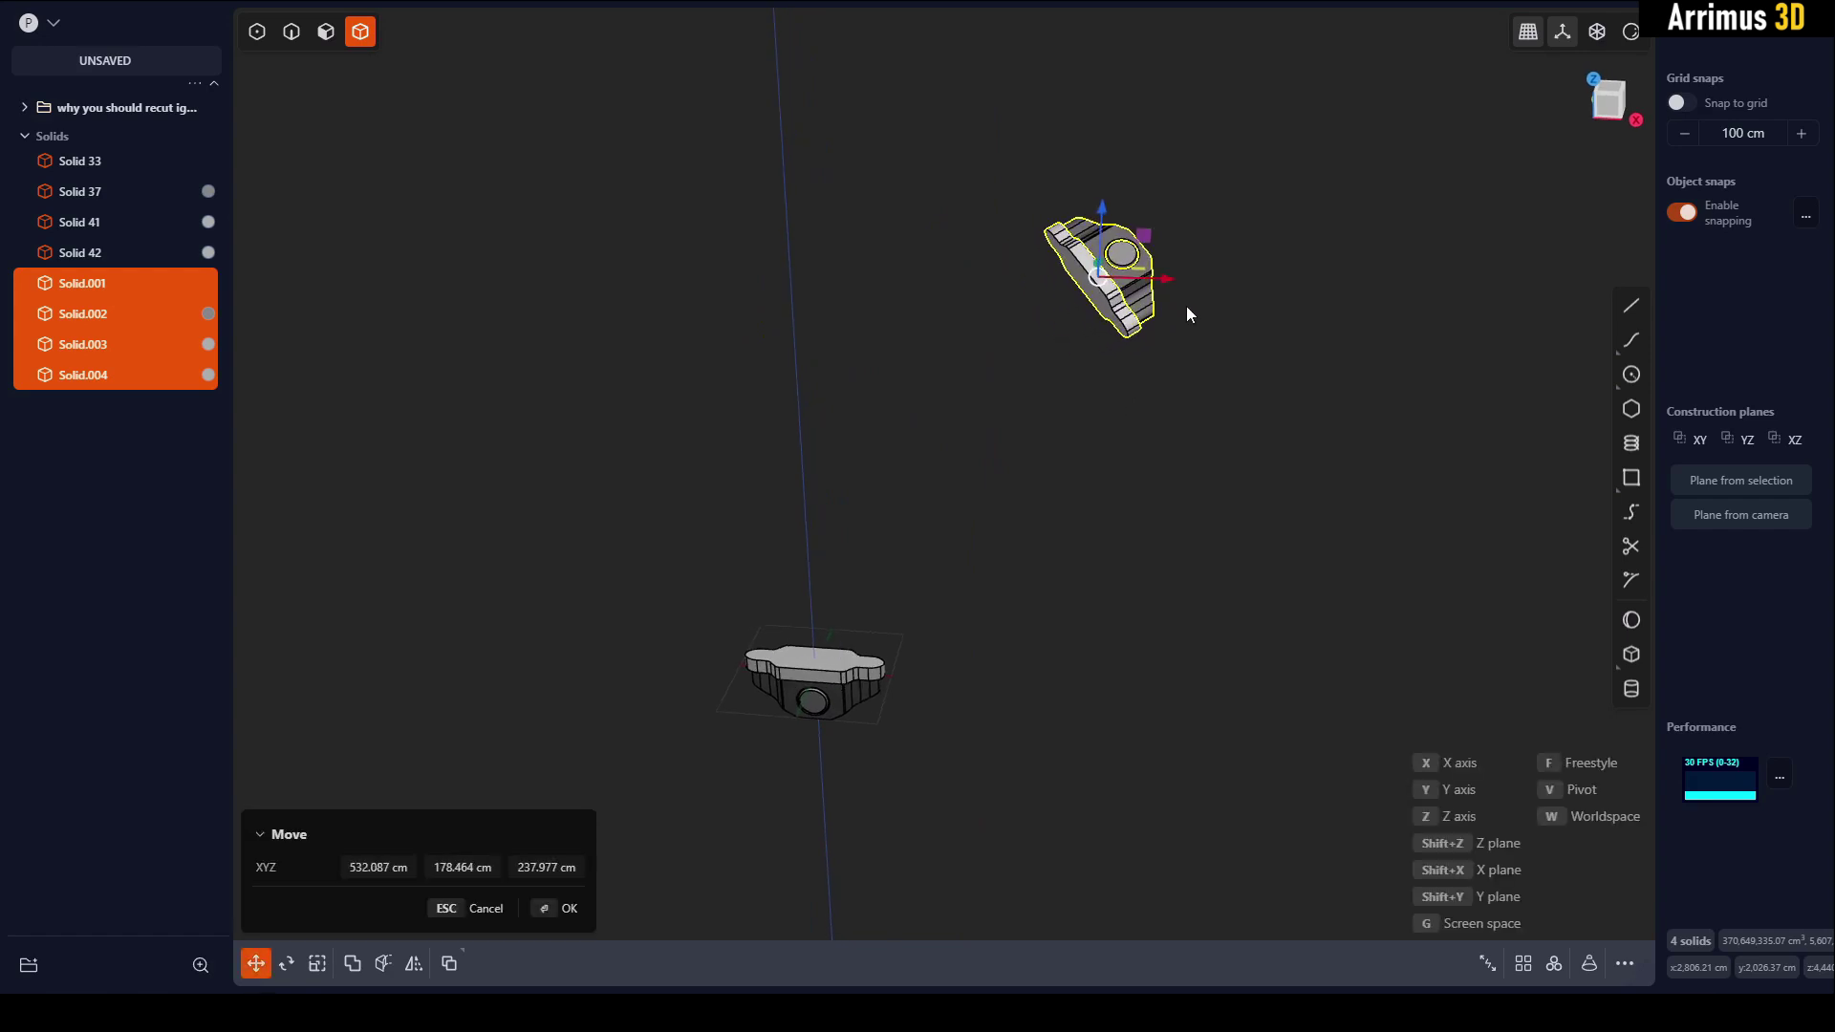
pyautogui.click(1218, 303)
pyautogui.click(1103, 552)
# Loft between the facing flat plate faces of the two end pieces with G1 continuity at both ends.
pyautogui.moveTo(1103, 552); pyautogui.dragTo(1046, 337, button='middle')
pyautogui.press('3')
pyautogui.click(1070, 253)
pyautogui.press('o')
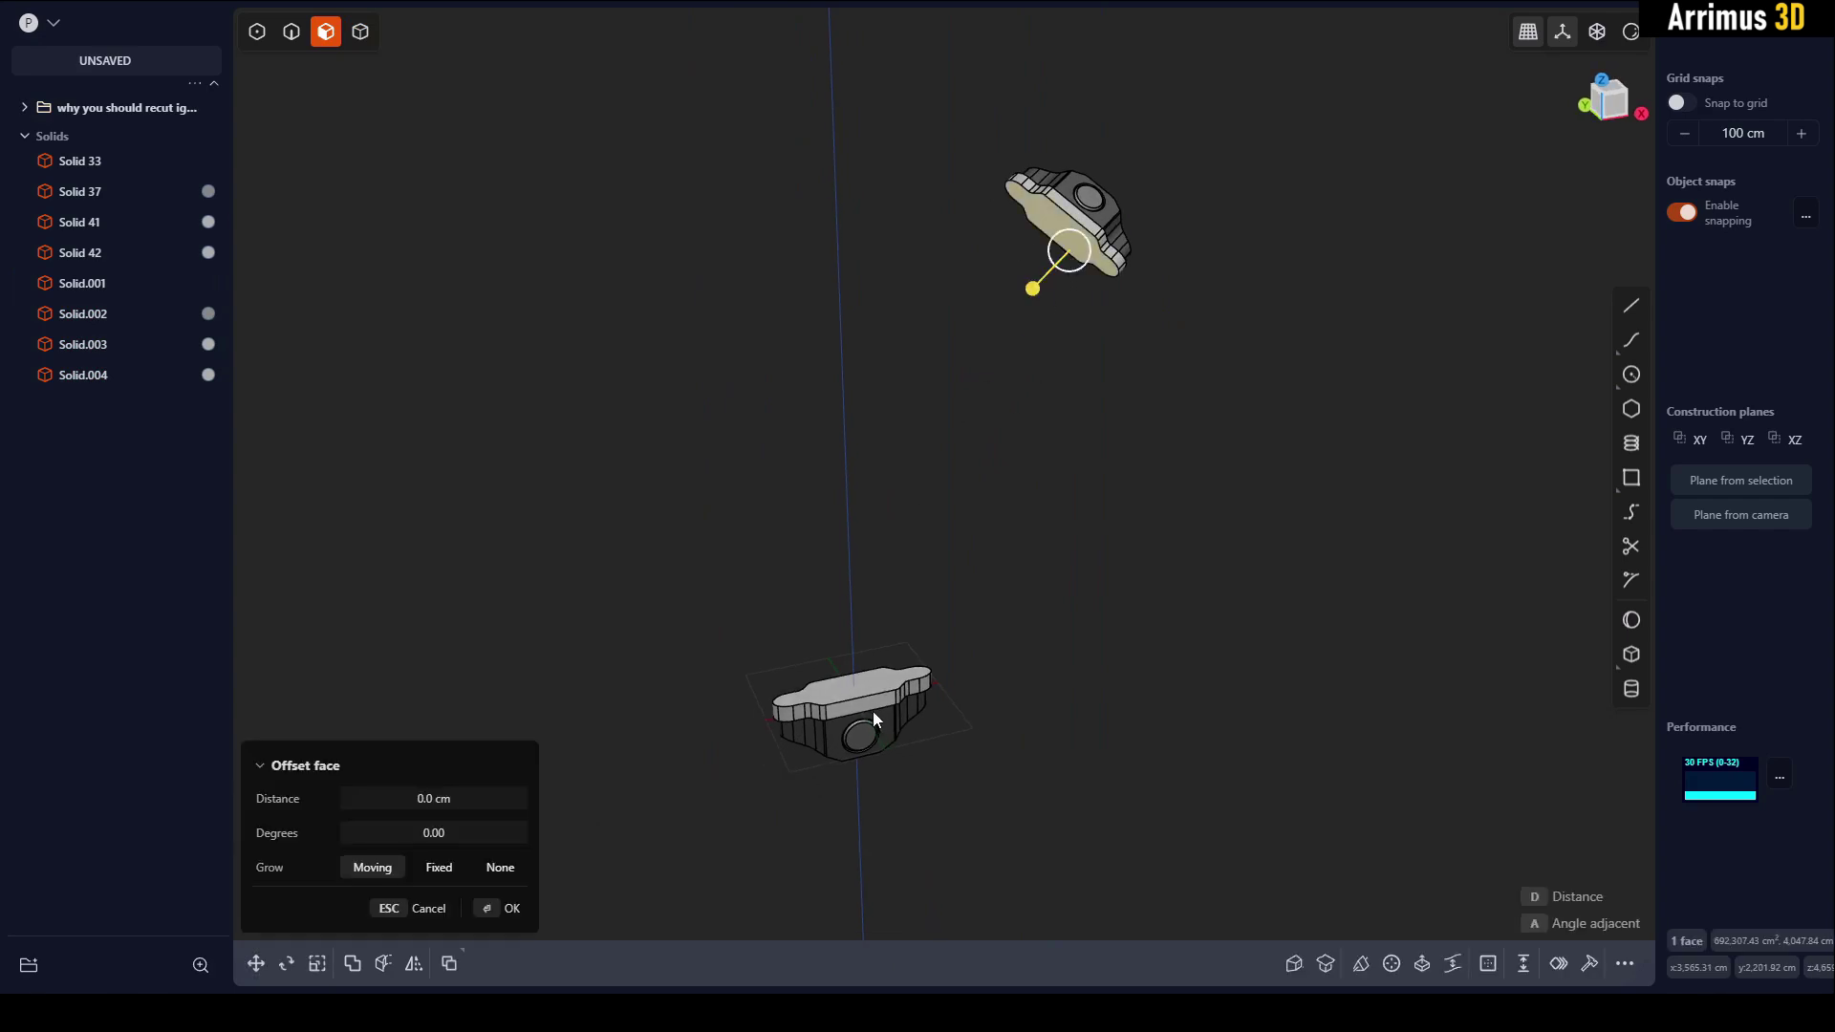
pyautogui.click(858, 688)
pyautogui.press('l')
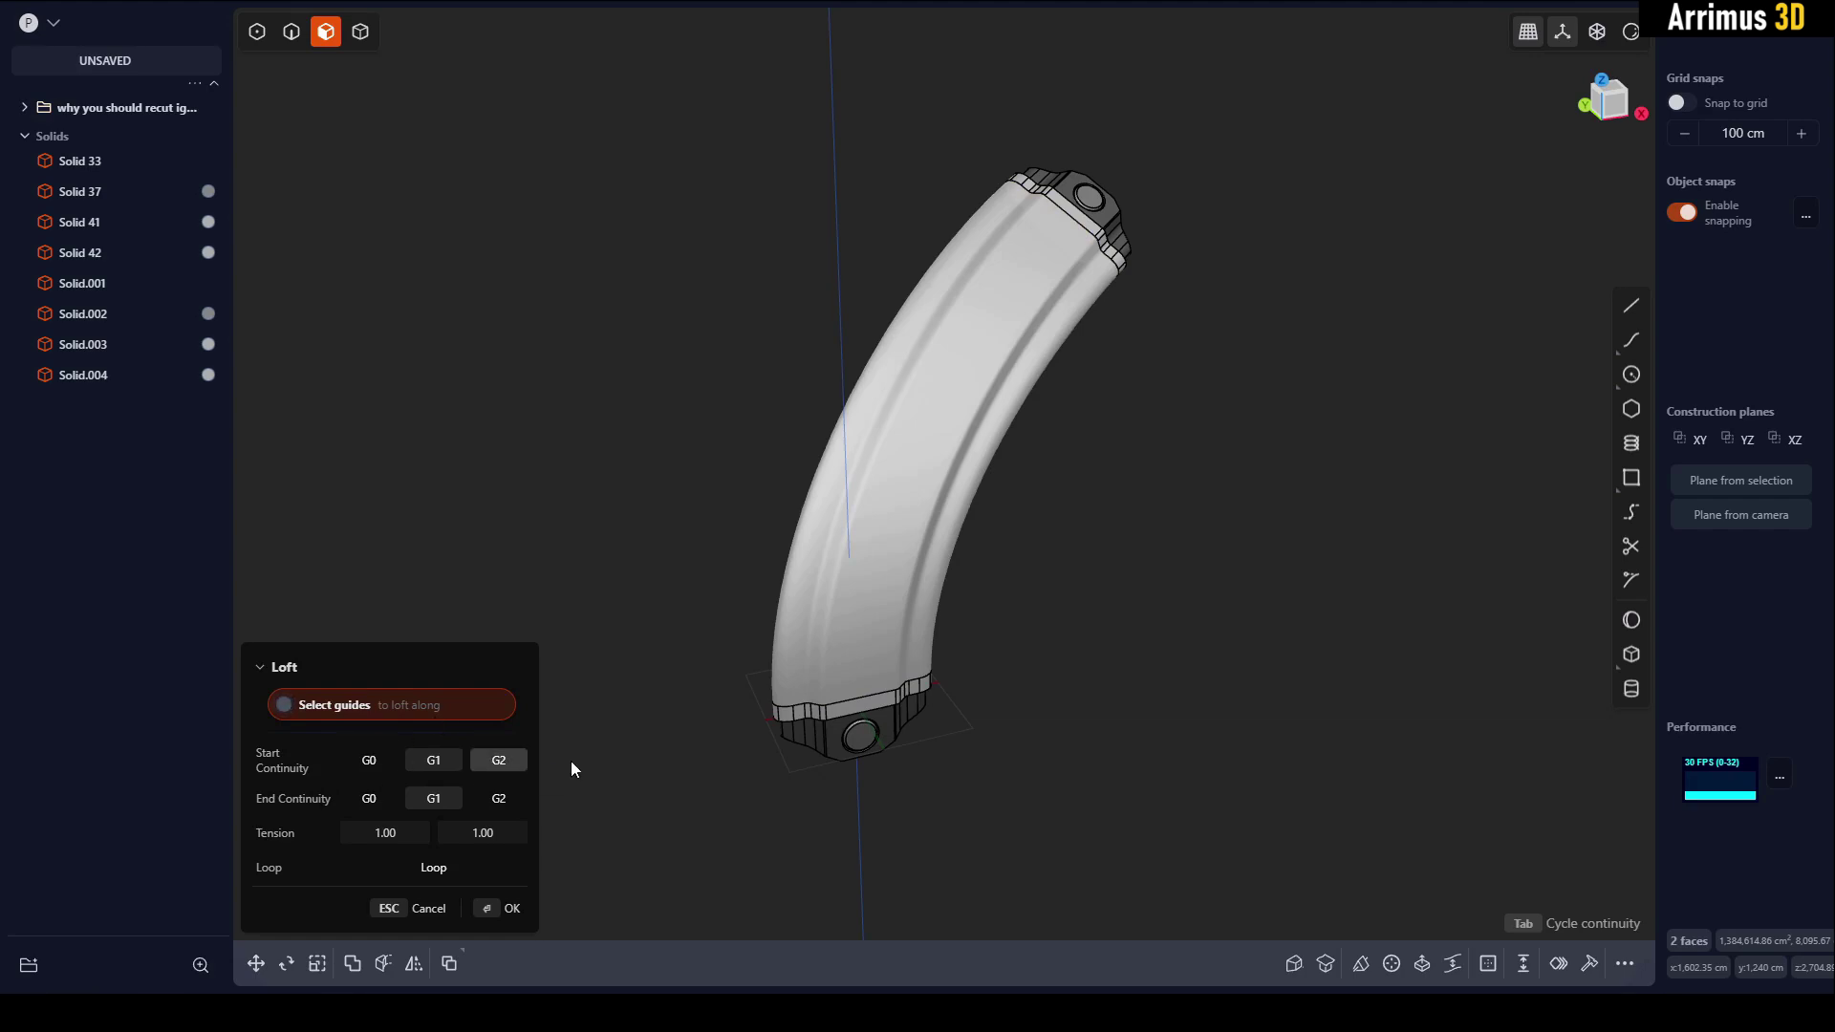
pyautogui.moveTo(860, 659); pyautogui.dragTo(1023, 653, button='middle')
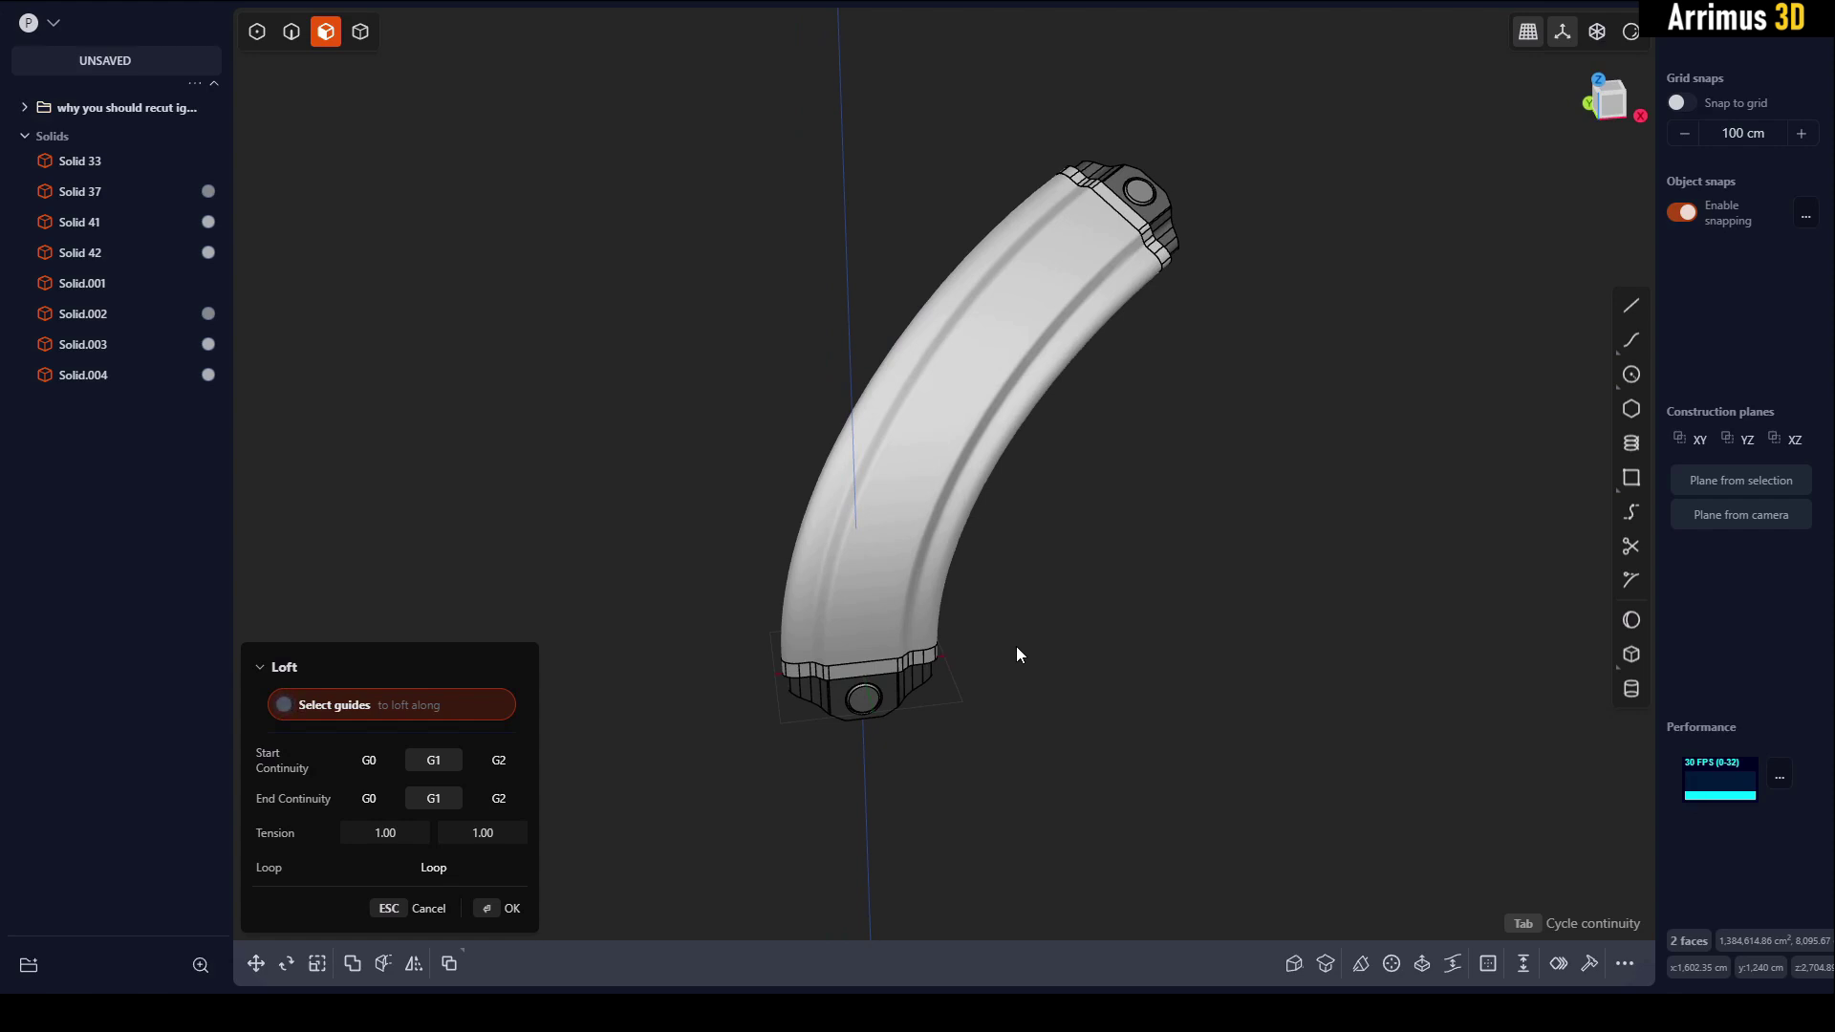
pyautogui.press('Return')
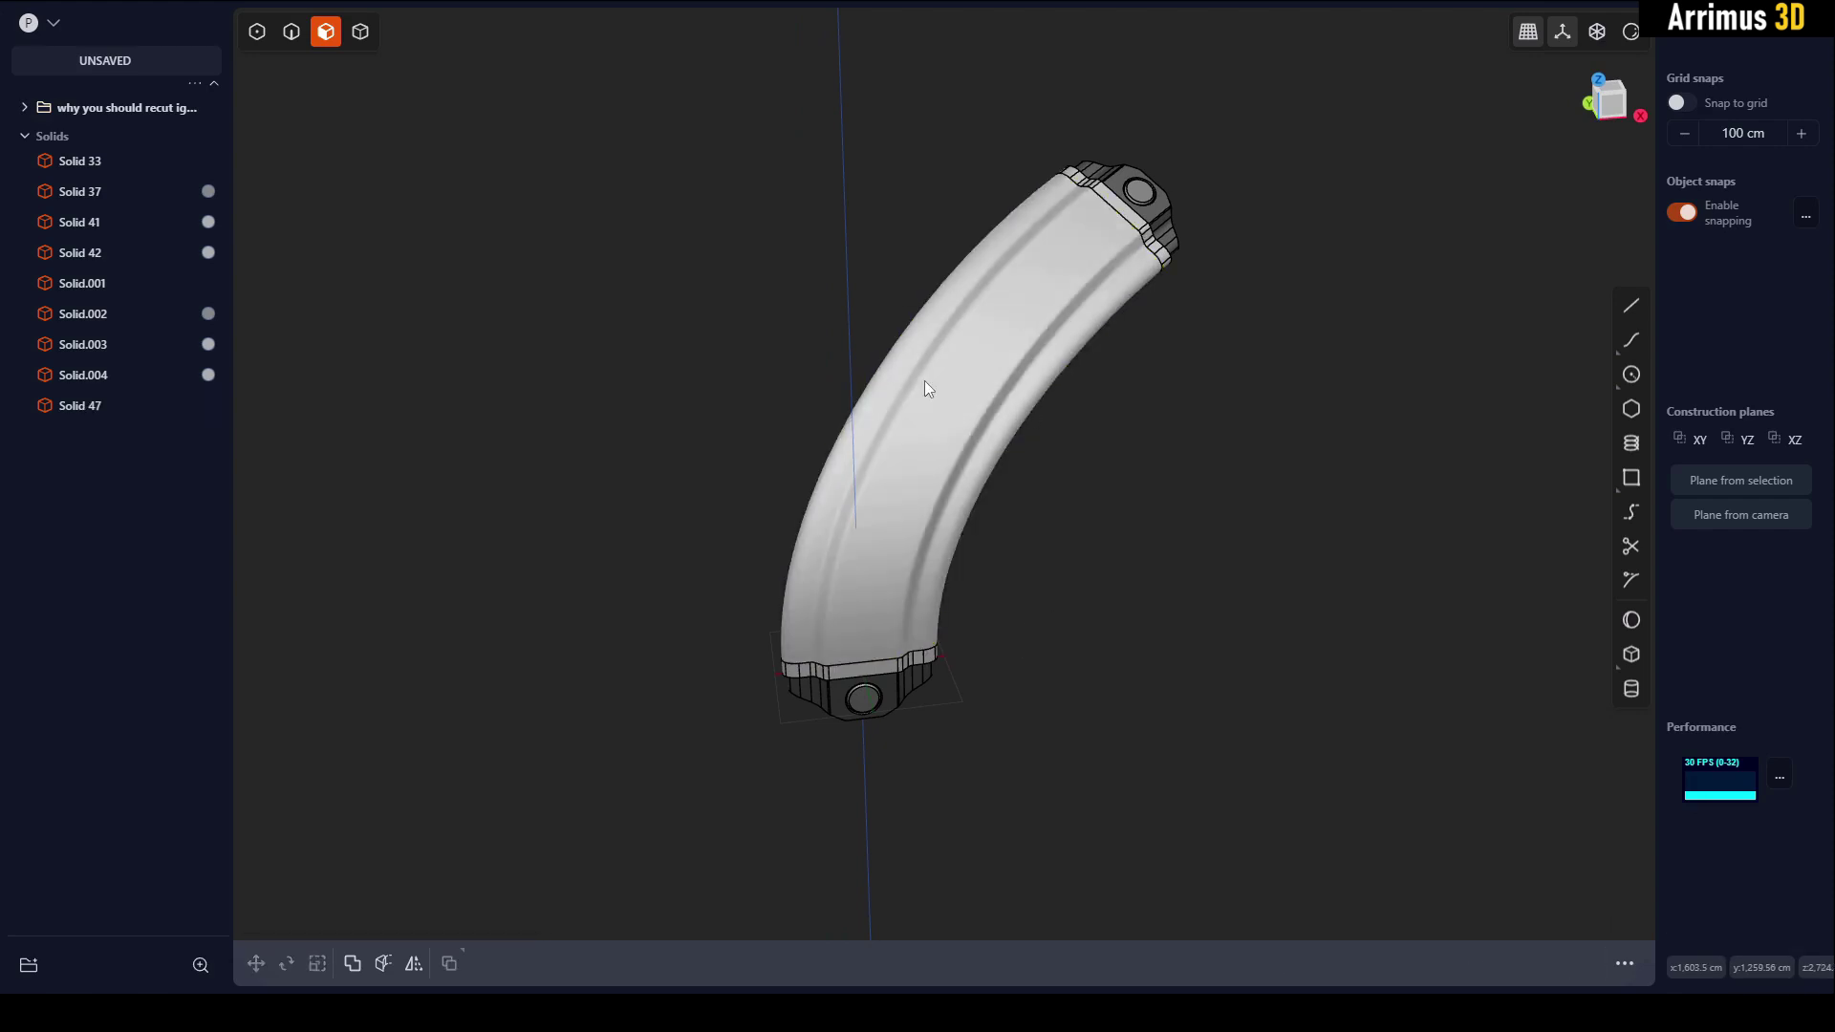
# Duplicate the whole curved arm with both end pieces and move the copy about 5052 cm along X.
pyautogui.keyDown('shift'); pyautogui.moveTo(1161, 349); pyautogui.dragTo(1000, 407, button='middle'); pyautogui.keyUp('shift')
pyautogui.scroll(-3, 1000, 407)
pyautogui.press('4')
pyautogui.moveTo(1179, 189); pyautogui.dragTo(691, 736)
pyautogui.hotkey('ctrl', 'd')
pyautogui.press('x')
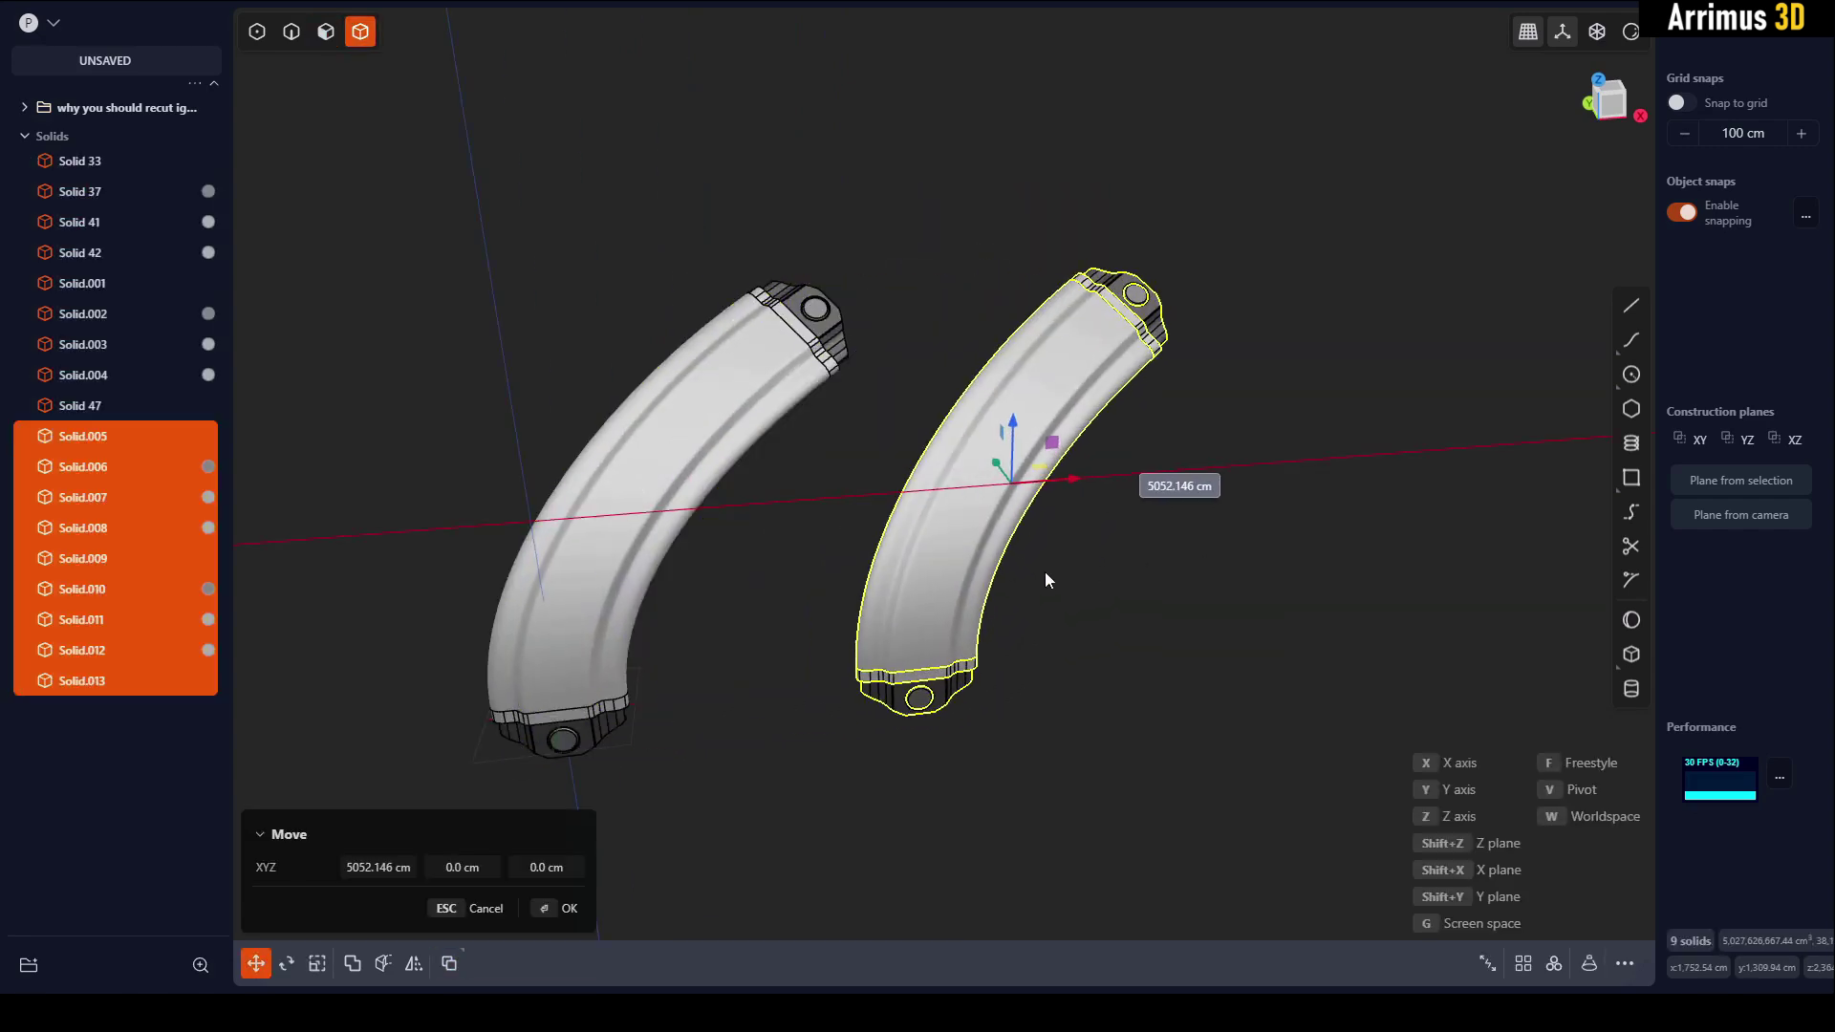
pyautogui.click(1045, 572)
pyautogui.click(1193, 608)
pyautogui.moveTo(1194, 610); pyautogui.dragTo(1128, 583, button='middle')
# Delete the lofted body of the duplicated arm, keeping its two end pieces.
pyautogui.scroll(3, 1157, 426)
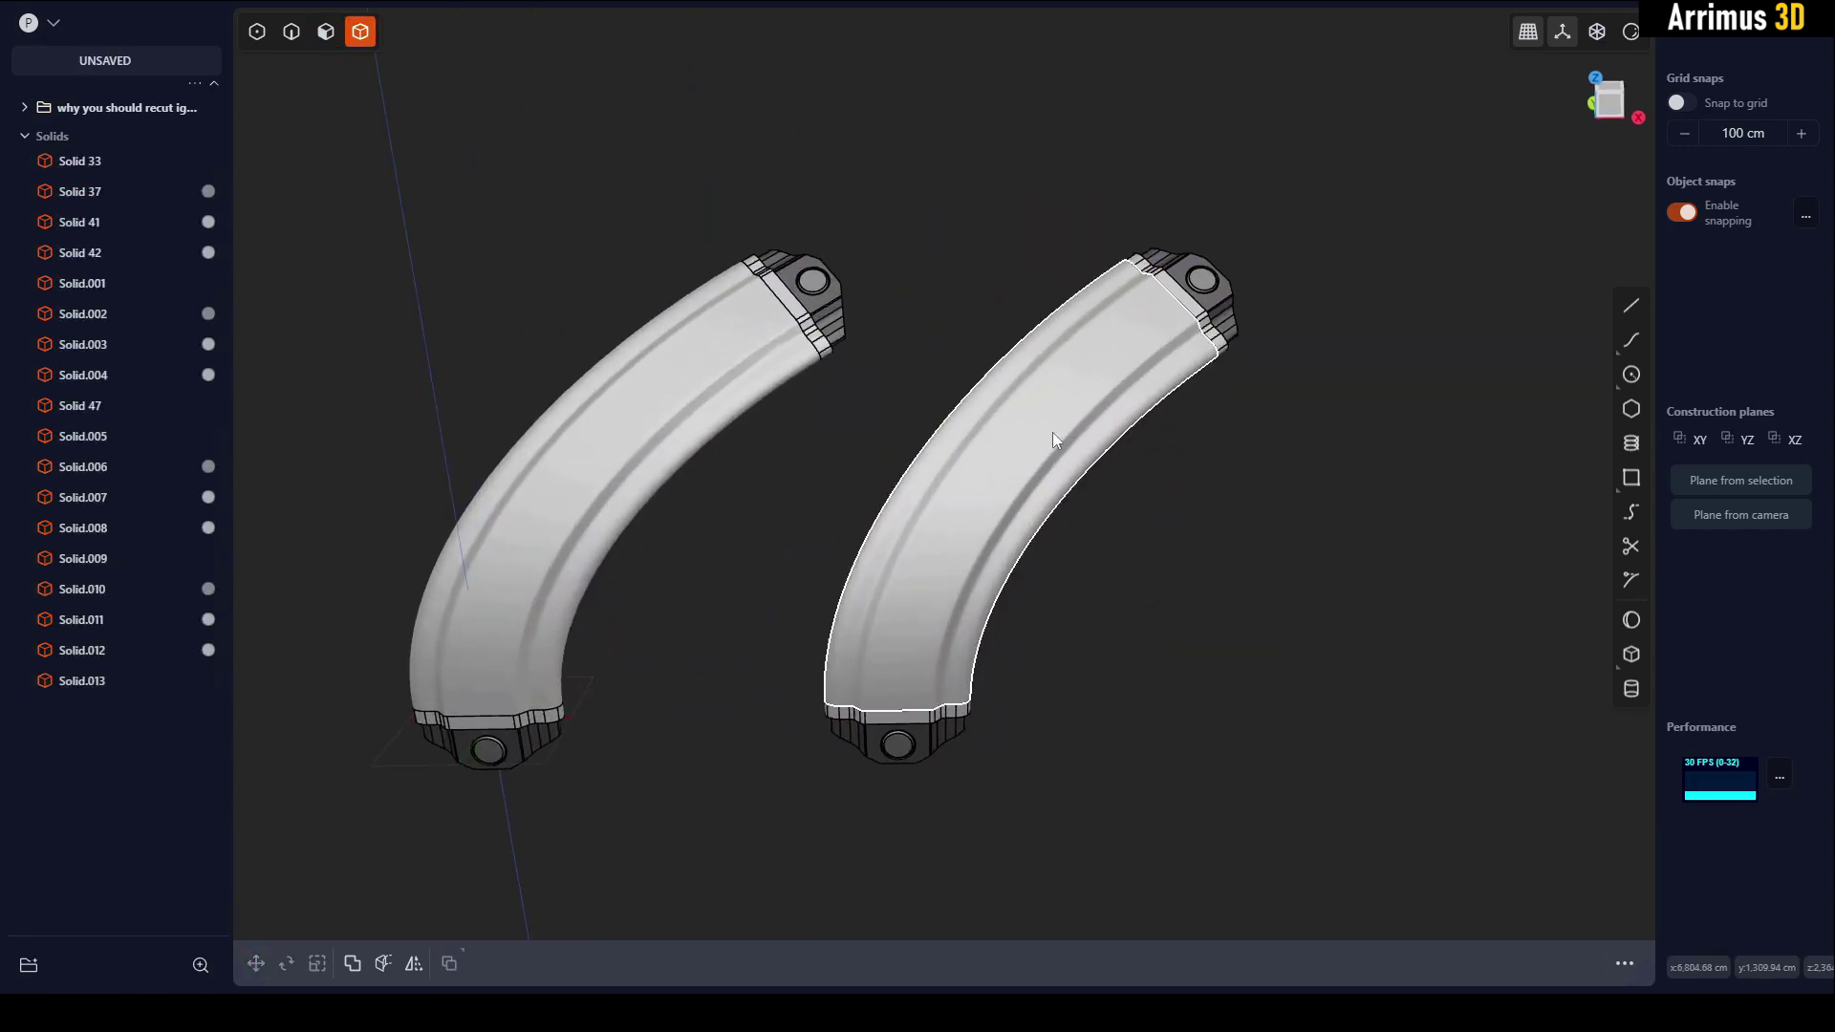
pyautogui.click(1037, 432)
pyautogui.press('Delete')
# Duplicate the flat plate face of the copied upper end piece as a sheet and place it between both ends.
pyautogui.press('3')
pyautogui.click(1184, 304)
pyautogui.press('o')
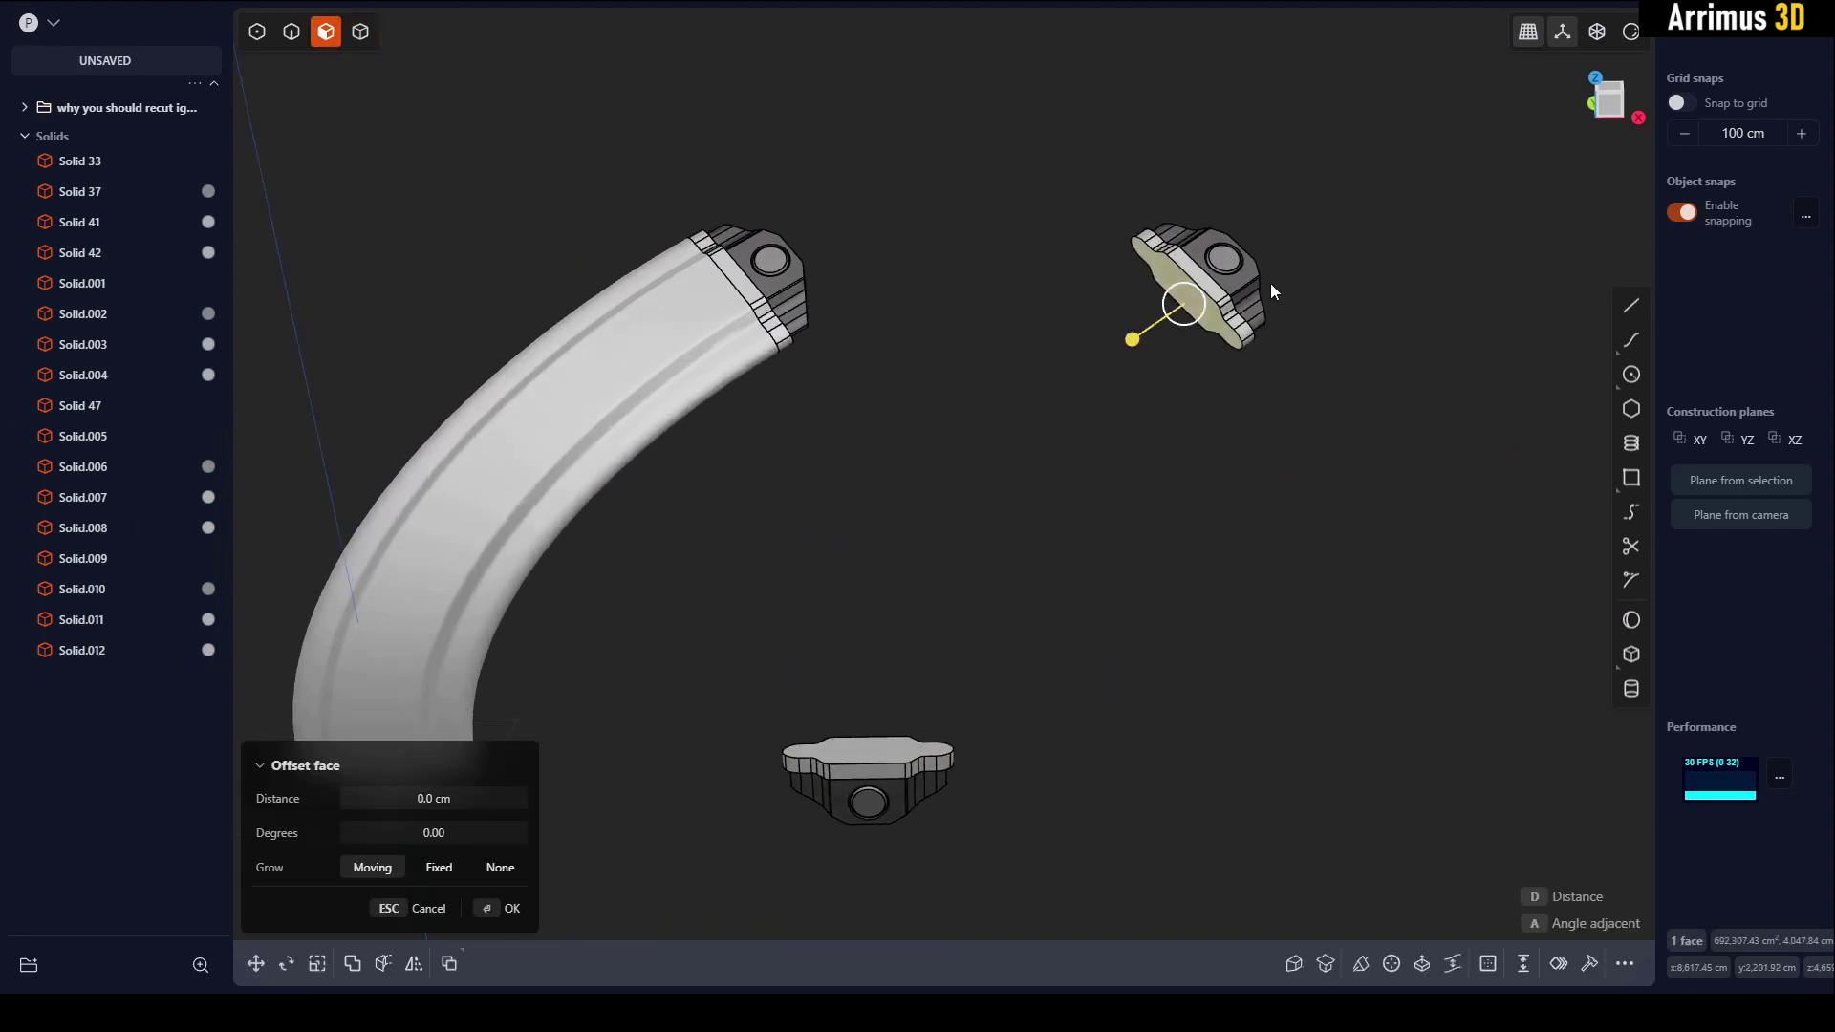
pyautogui.moveTo(1272, 284); pyautogui.dragTo(1258, 336, button='middle')
pyautogui.hotkey('shift', 'd')
pyautogui.press('g')
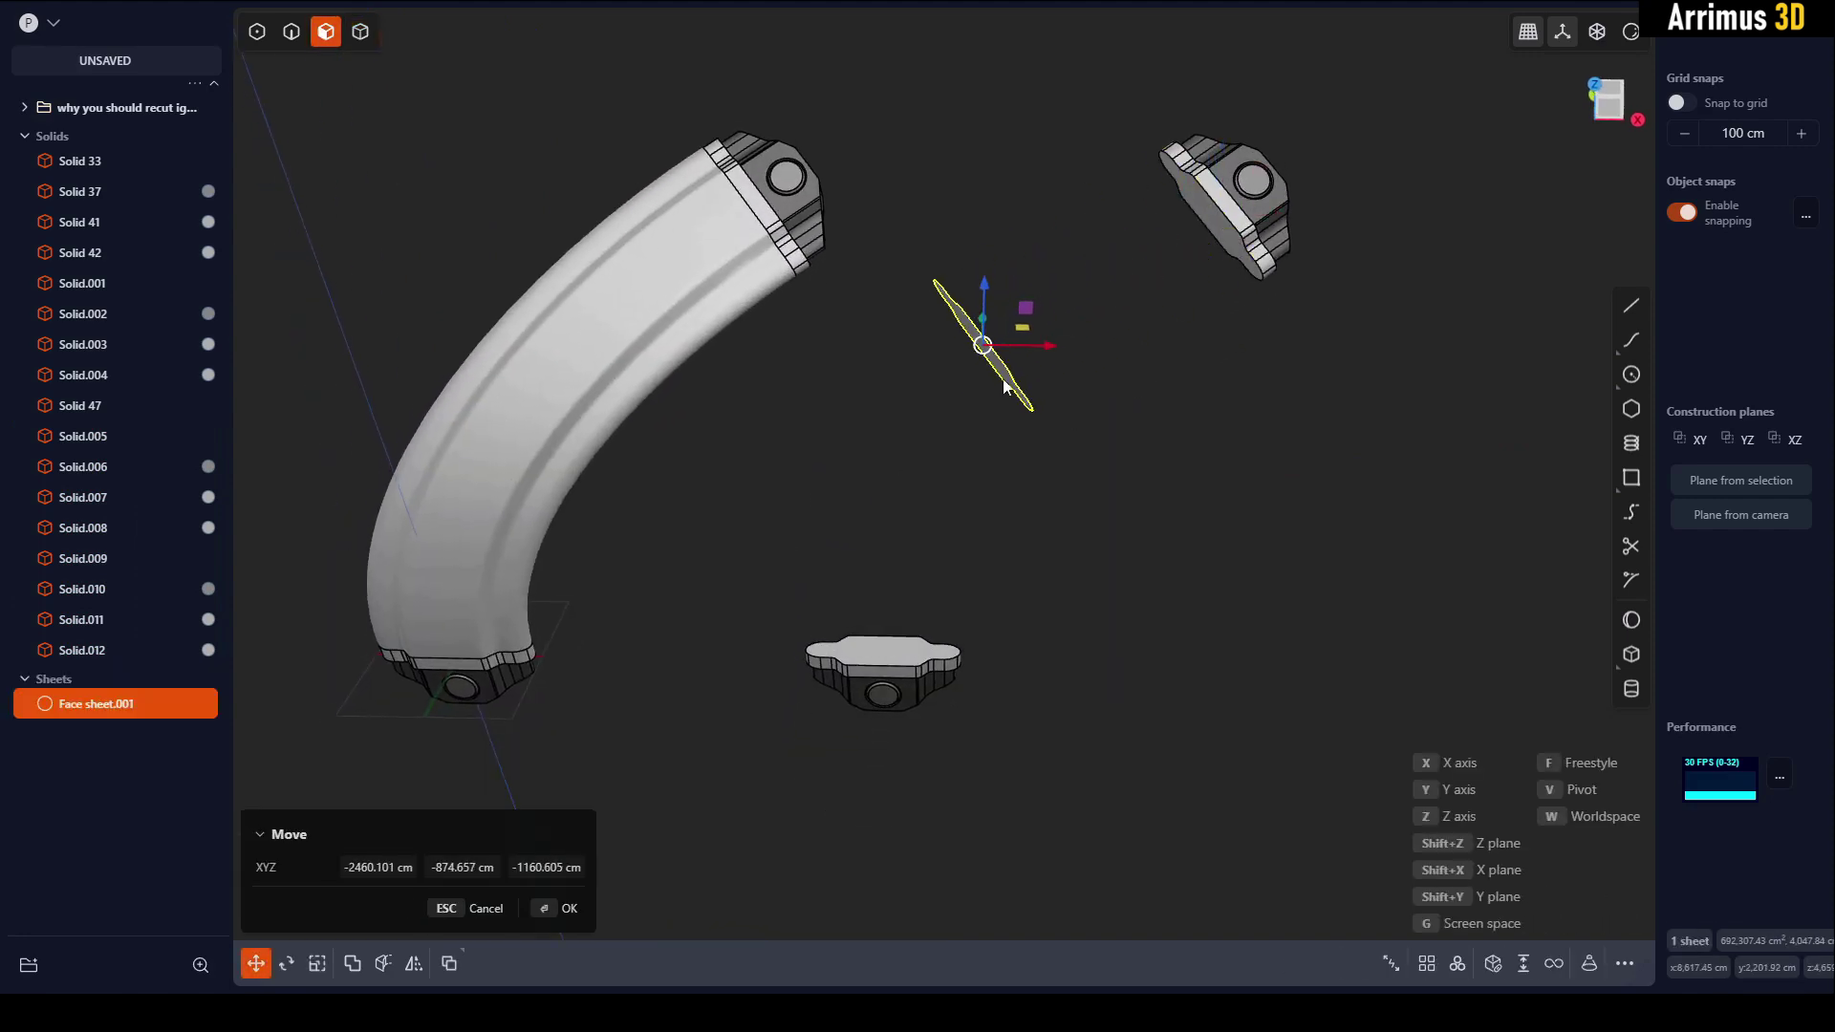
# Rotate the copied face sheet by about 25° and scale it uniformly to about 1.5.
pyautogui.press('r')
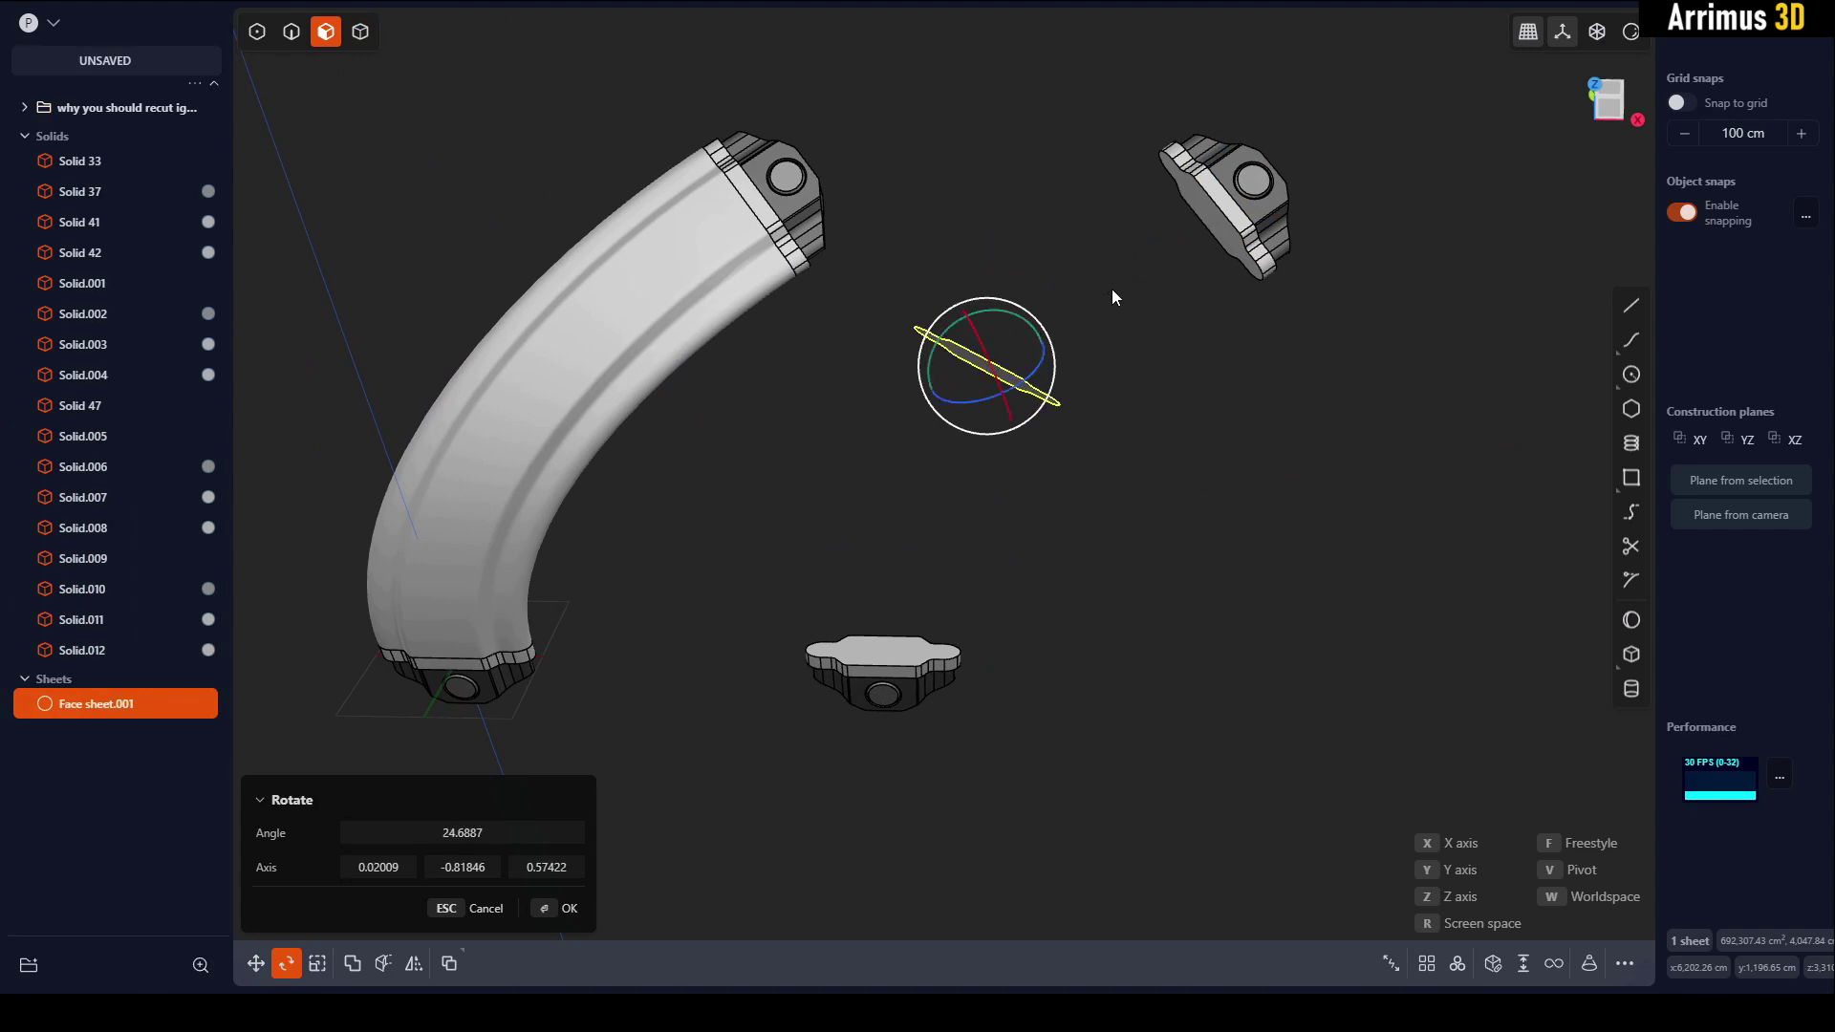
pyautogui.press('s')
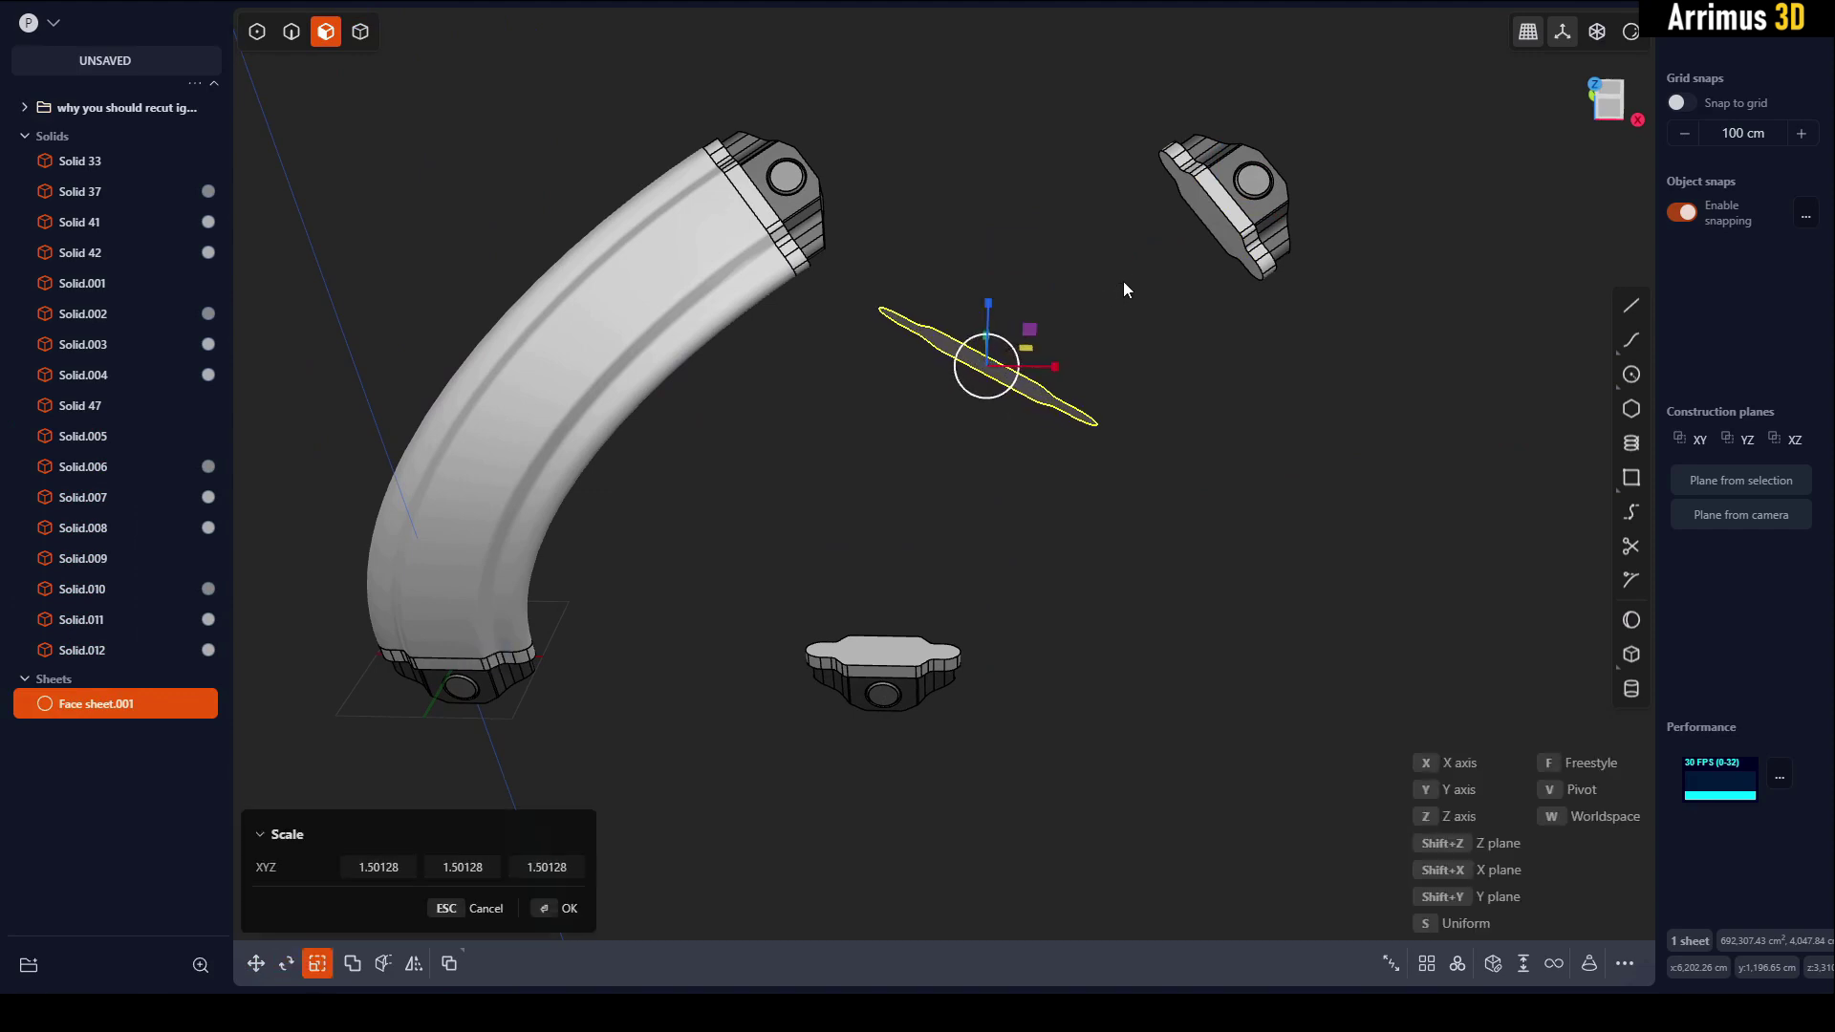
pyautogui.click(1124, 287)
# Adjust the position of the enlarged face sheet between the two end pieces.
pyautogui.moveTo(1177, 420); pyautogui.dragTo(1138, 406, button='middle')
pyautogui.press('g')
pyautogui.press('g')
pyautogui.click(1104, 351)
pyautogui.rightClick(1114, 351)
pyautogui.click(1030, 323)
pyautogui.keyDown('shift'); pyautogui.moveTo(1030, 324); pyautogui.dragTo(1108, 375, button='middle'); pyautogui.keyUp('shift')
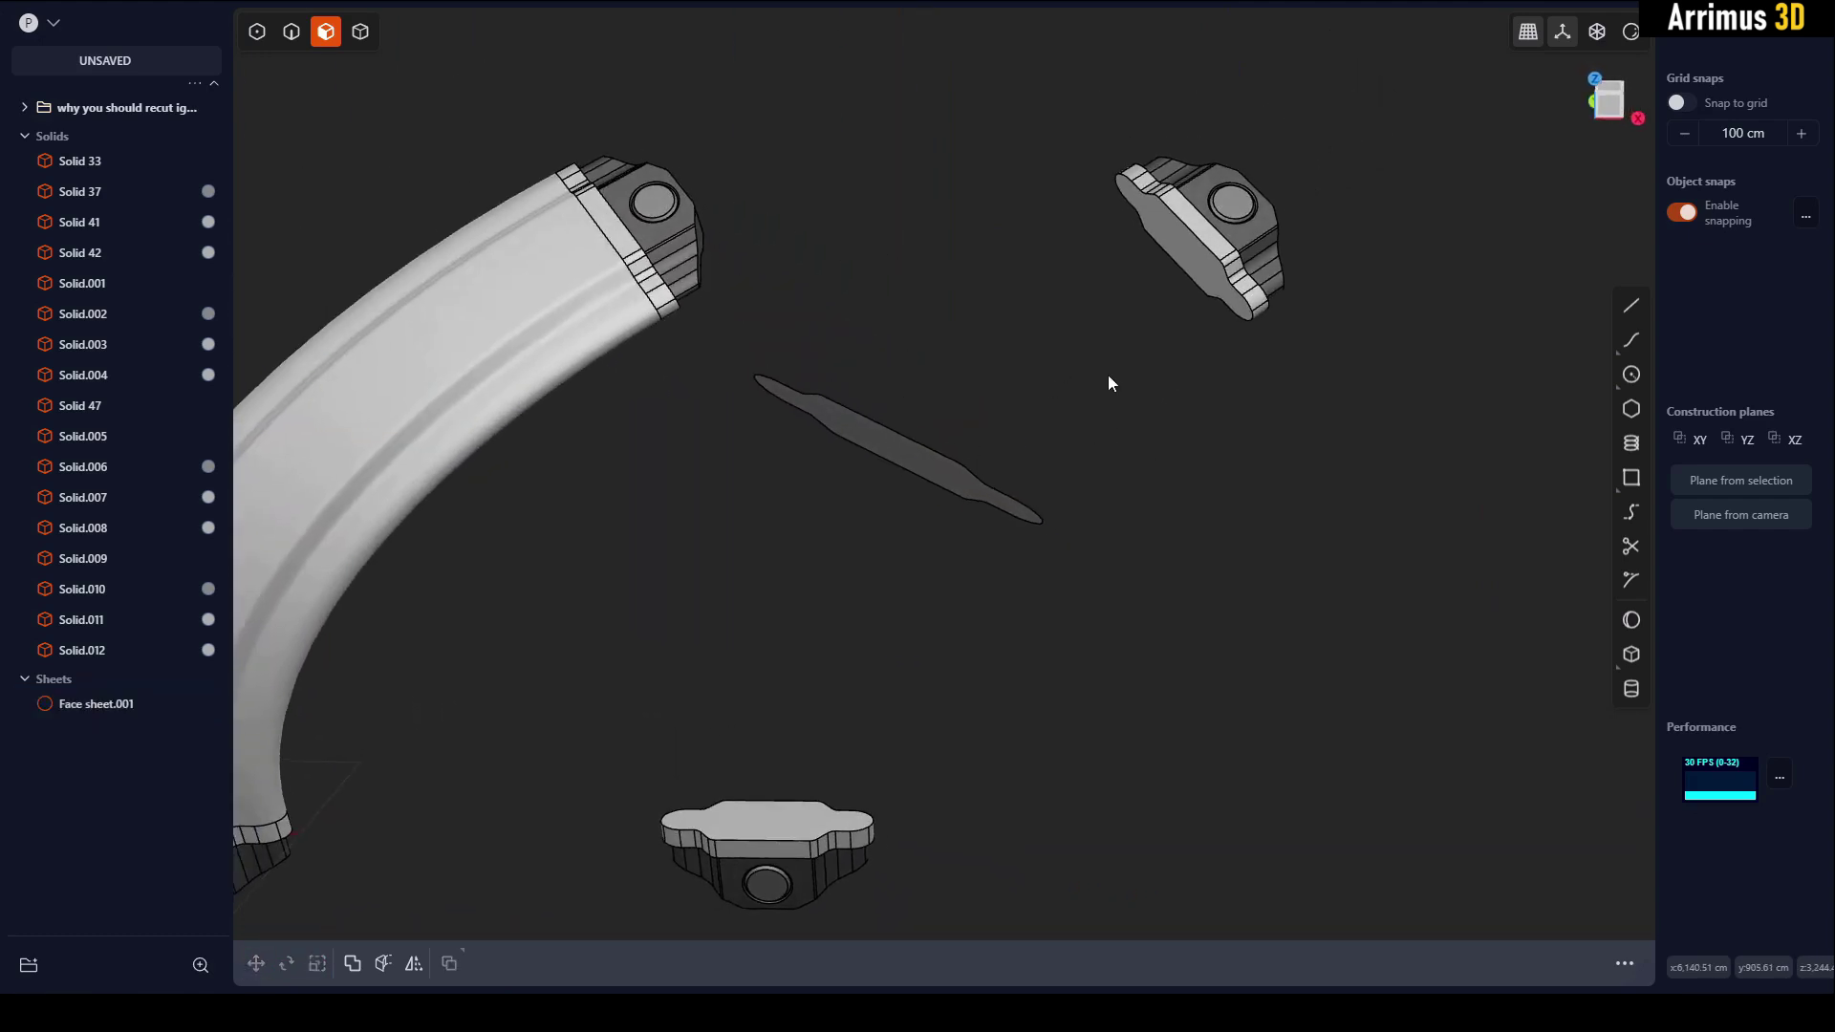
# Loft from the upper plate face through the enlarged middle sheet to the lower plate face.
pyautogui.click(1173, 250)
pyautogui.moveTo(1004, 336); pyautogui.dragTo(955, 442, button='middle')
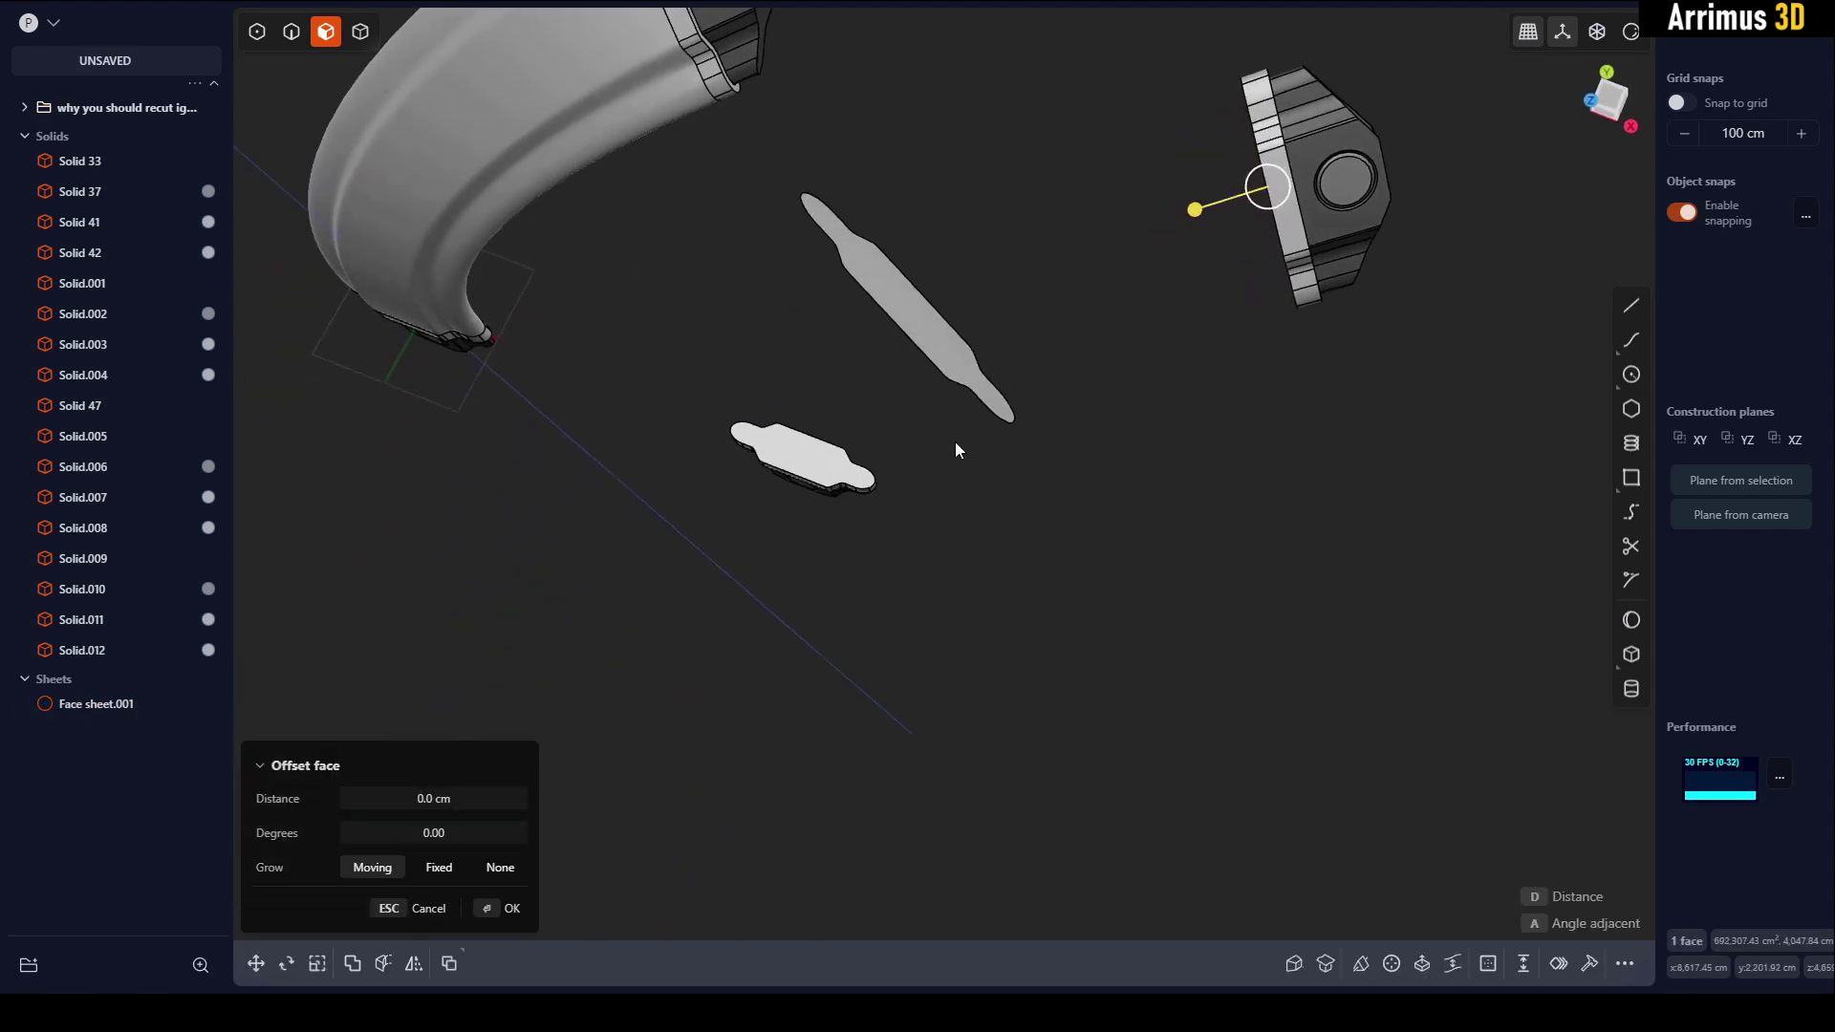
pyautogui.click(944, 335)
pyautogui.click(811, 453)
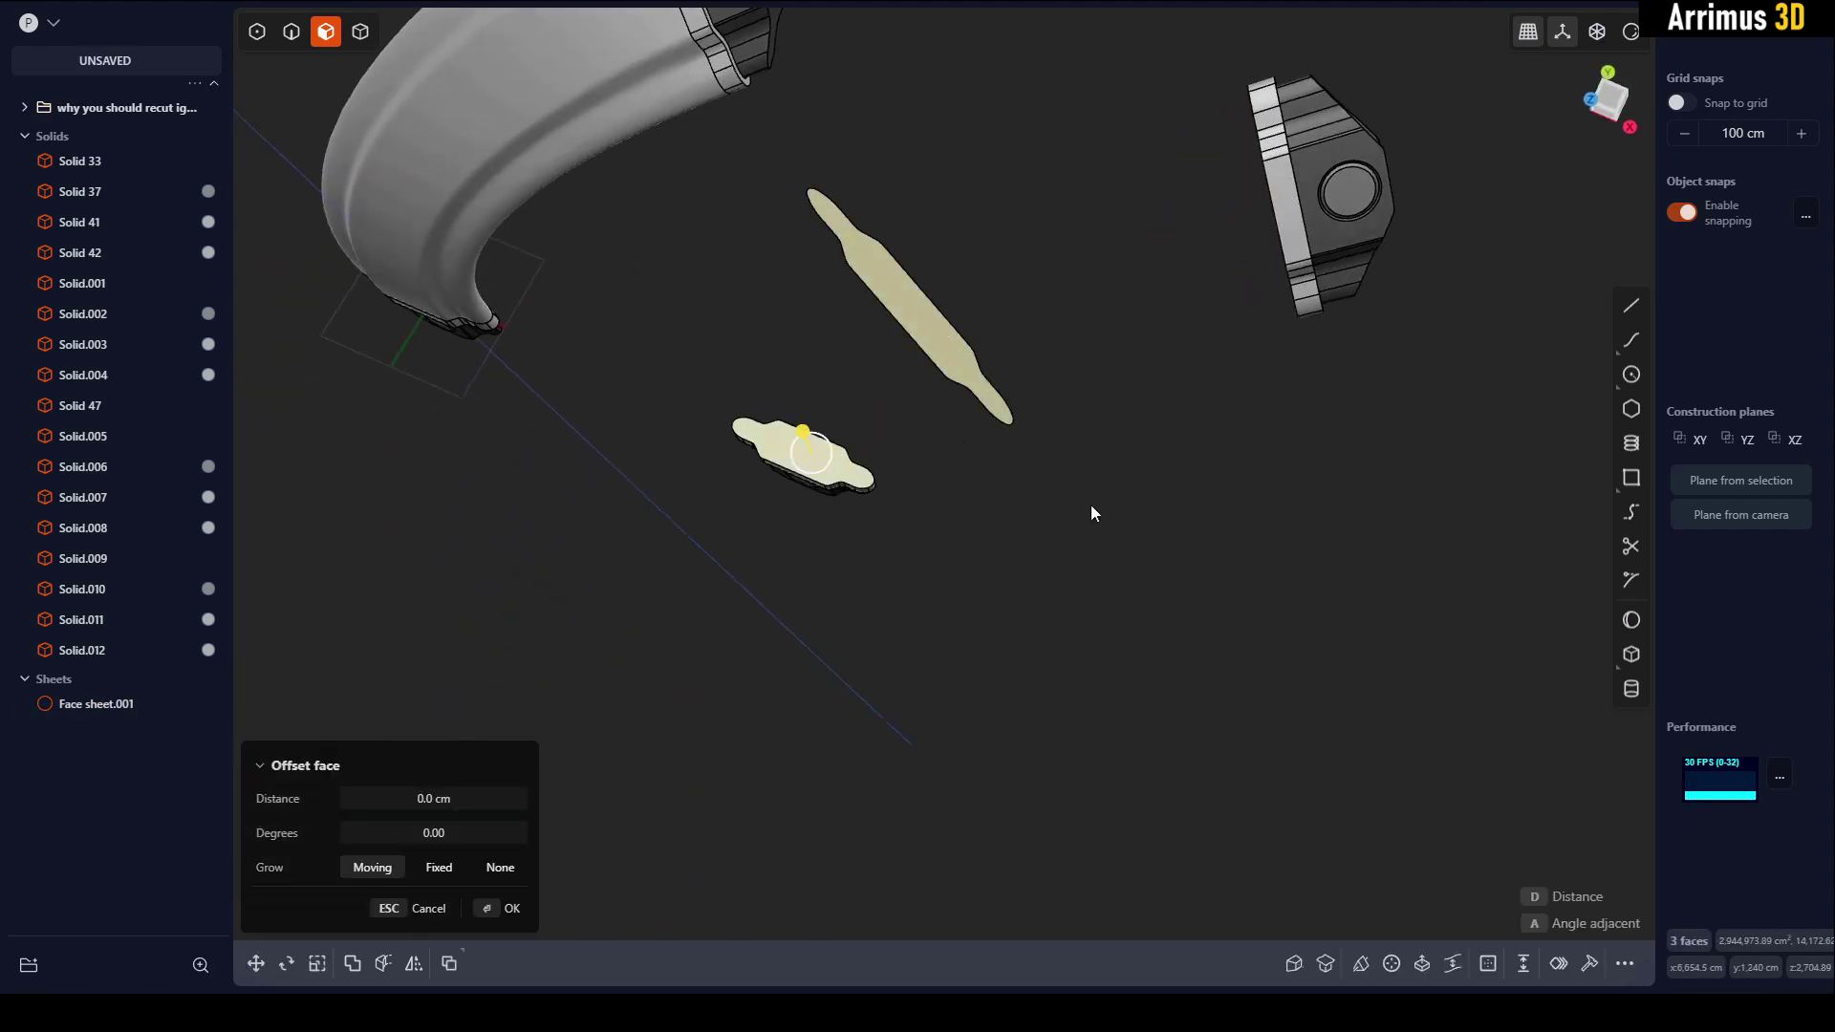
pyautogui.moveTo(1091, 505); pyautogui.dragTo(1145, 417, button='middle')
pyautogui.press('l')
pyautogui.keyDown('shift'); pyautogui.moveTo(1048, 536); pyautogui.dragTo(1174, 417, button='middle'); pyautogui.keyUp('shift')
pyautogui.press('Return')
pyautogui.press('Escape')
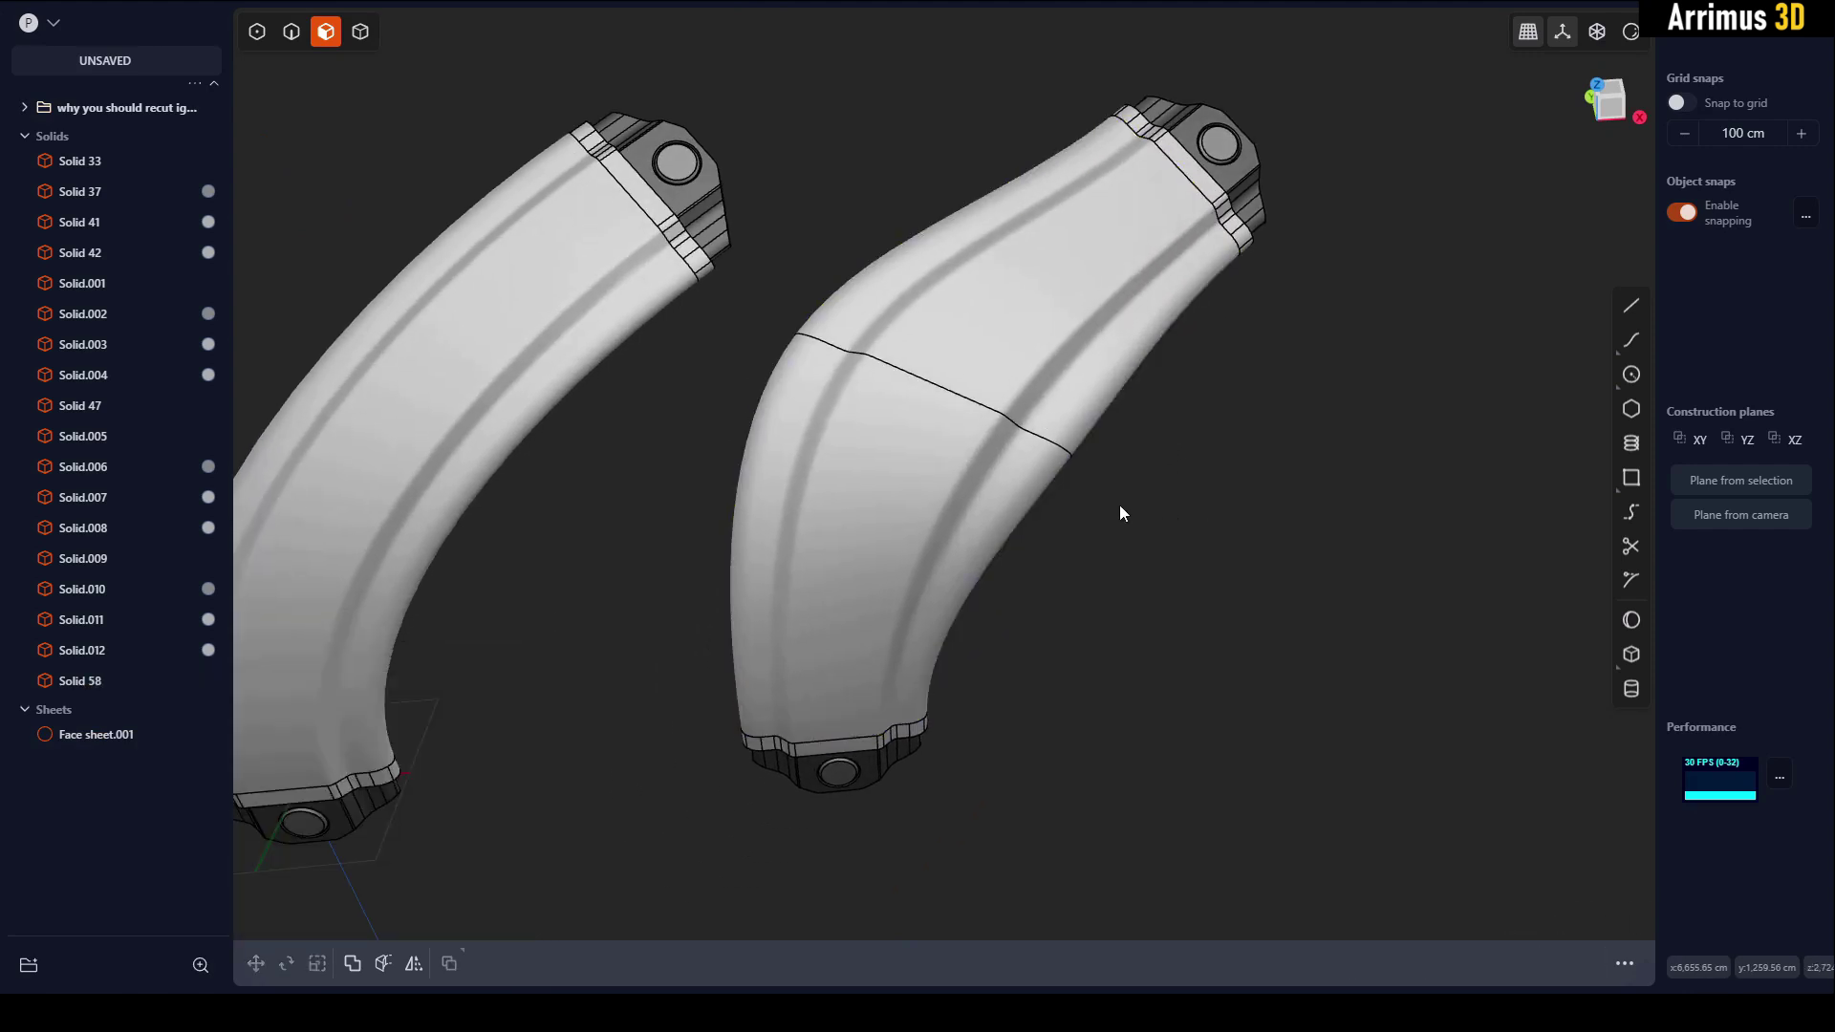
# Temporarily hide the new loft to delete the leftover middle face sheet, and unhide the loft again.
pyautogui.press('4')
pyautogui.click(1041, 323)
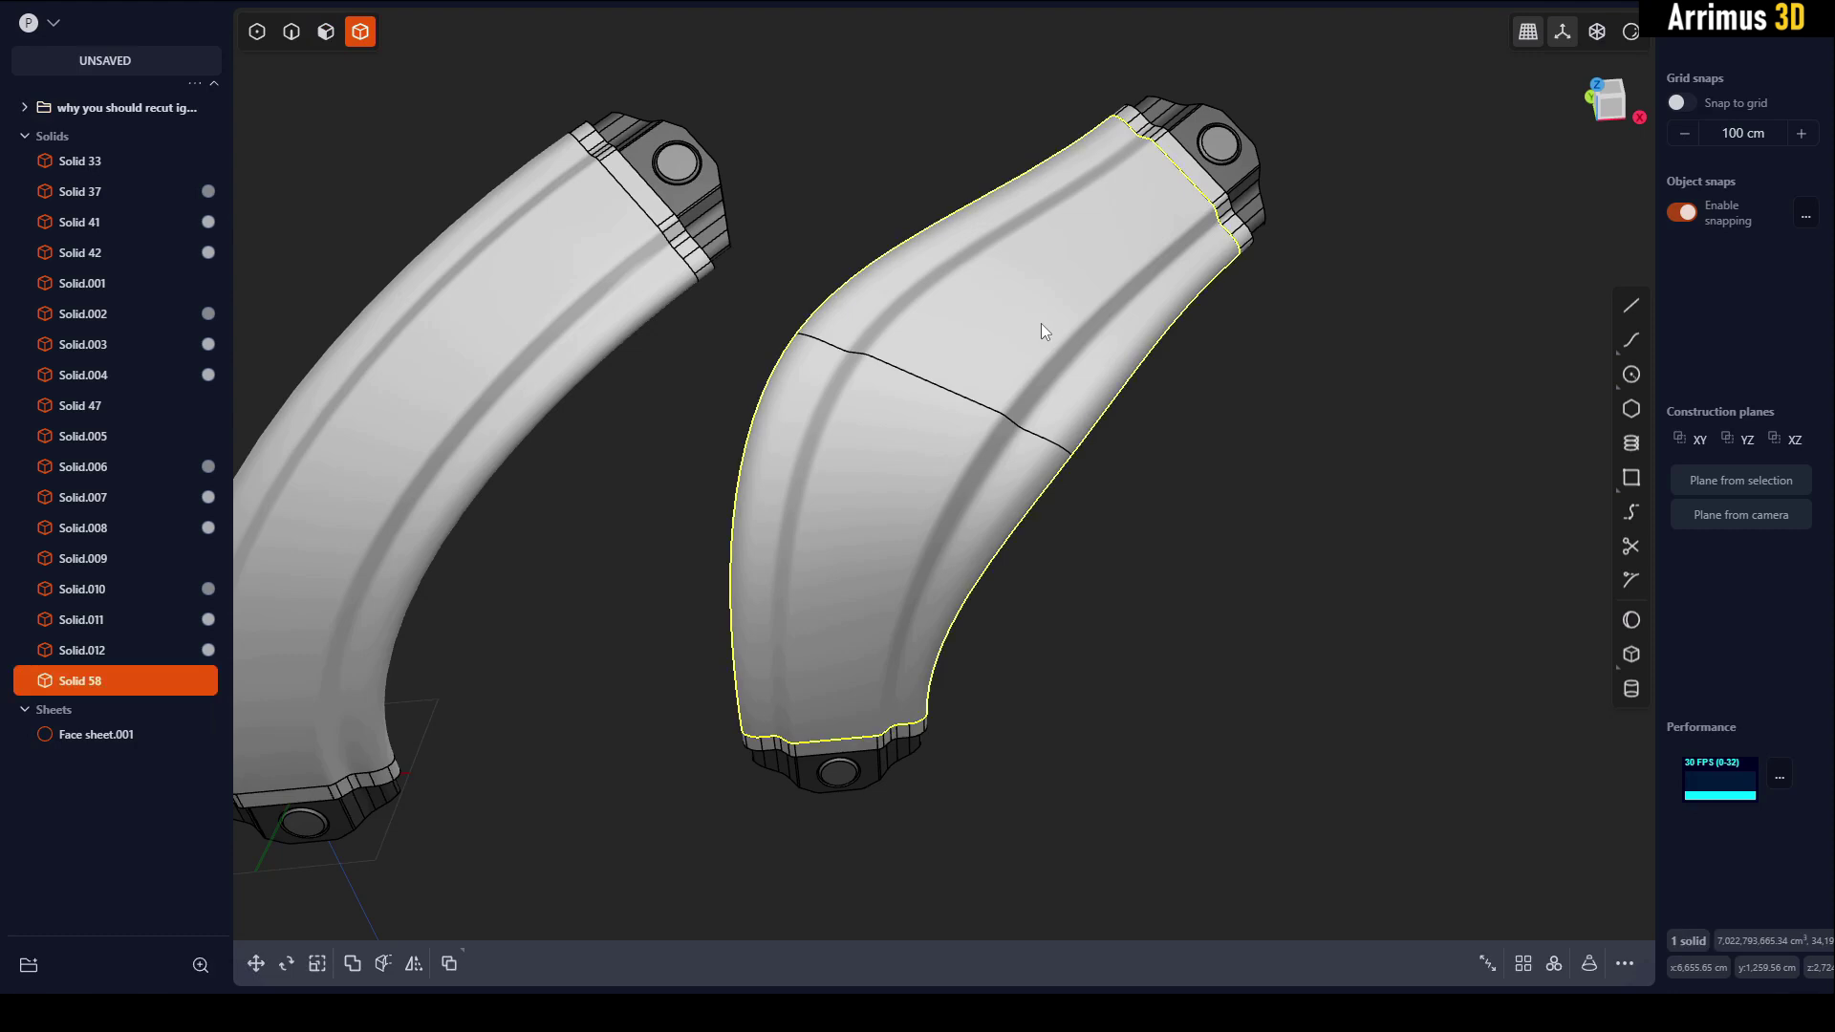
pyautogui.press('h')
pyautogui.click(989, 445)
pyautogui.press('Delete')
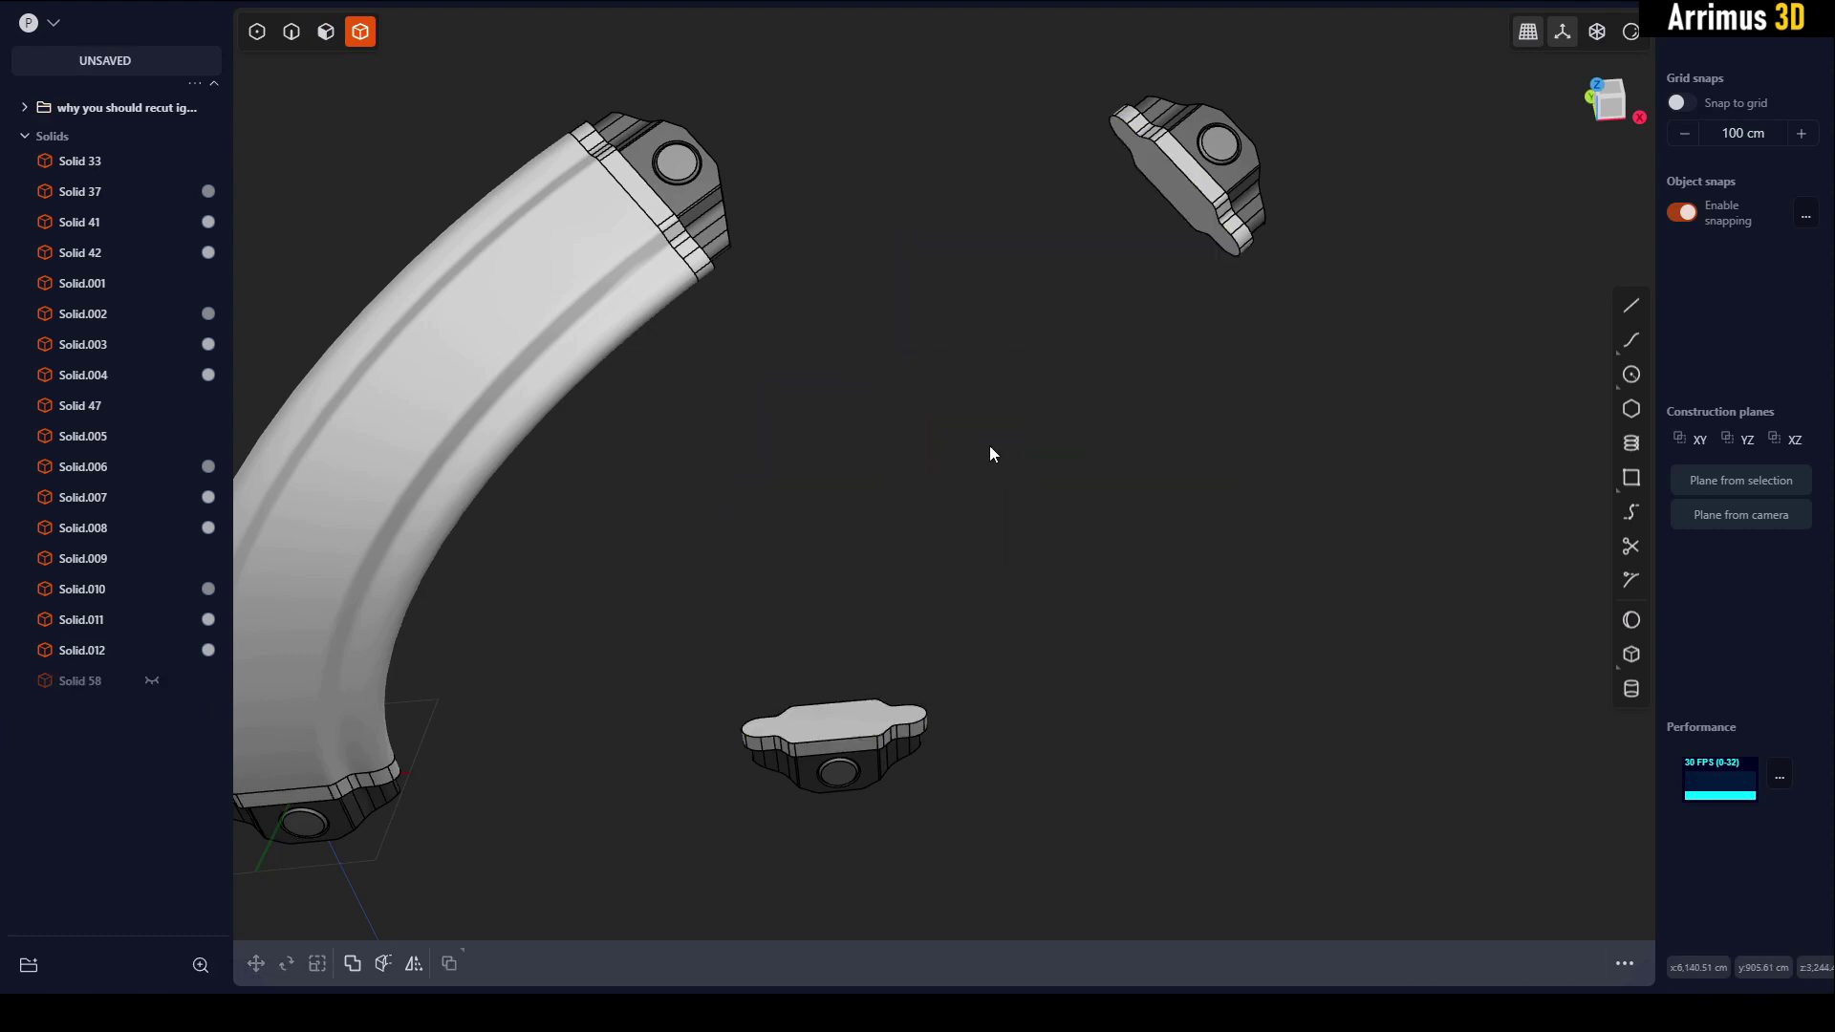
pyautogui.hotkey('alt', 'h')
pyautogui.moveTo(1048, 553); pyautogui.dragTo(1027, 476, button='middle')
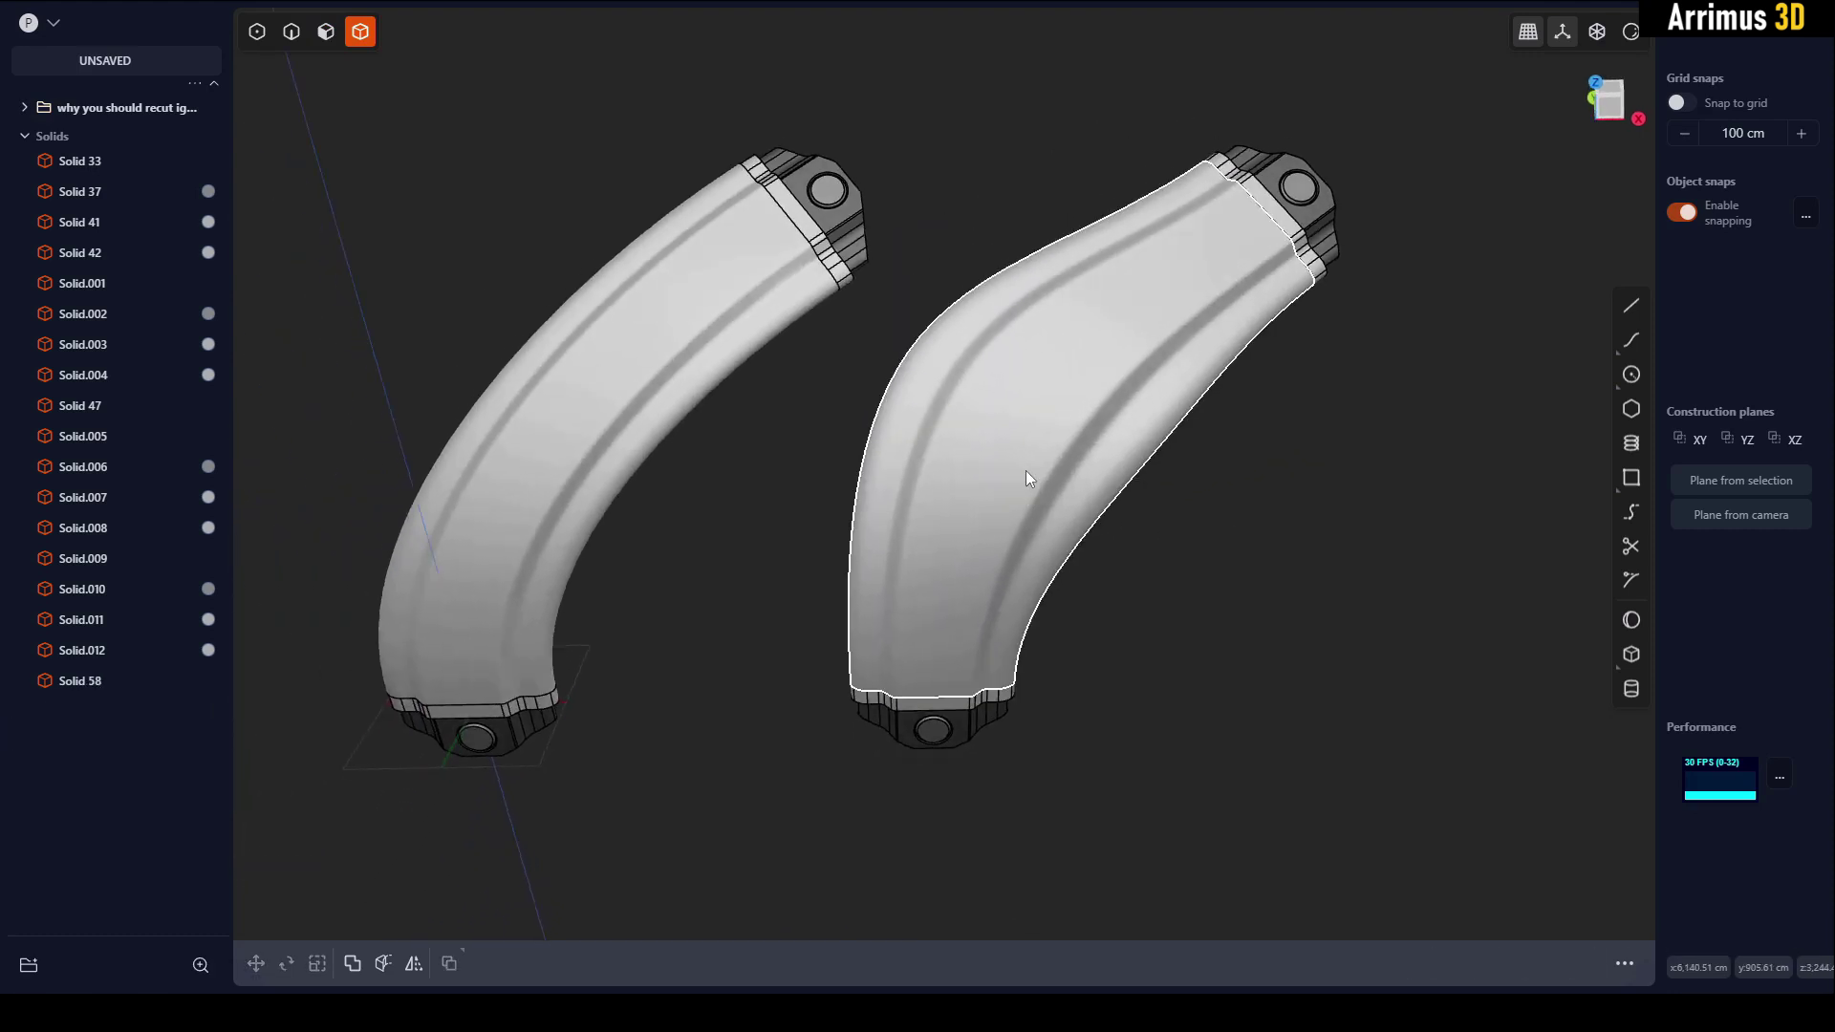
# Assign a red material with colour 227, 22, 22 to both lofted bodies.
pyautogui.click(692, 346)
pyautogui.keyDown('shift'); pyautogui.click(1019, 373); pyautogui.keyUp('shift')
pyautogui.press('m')
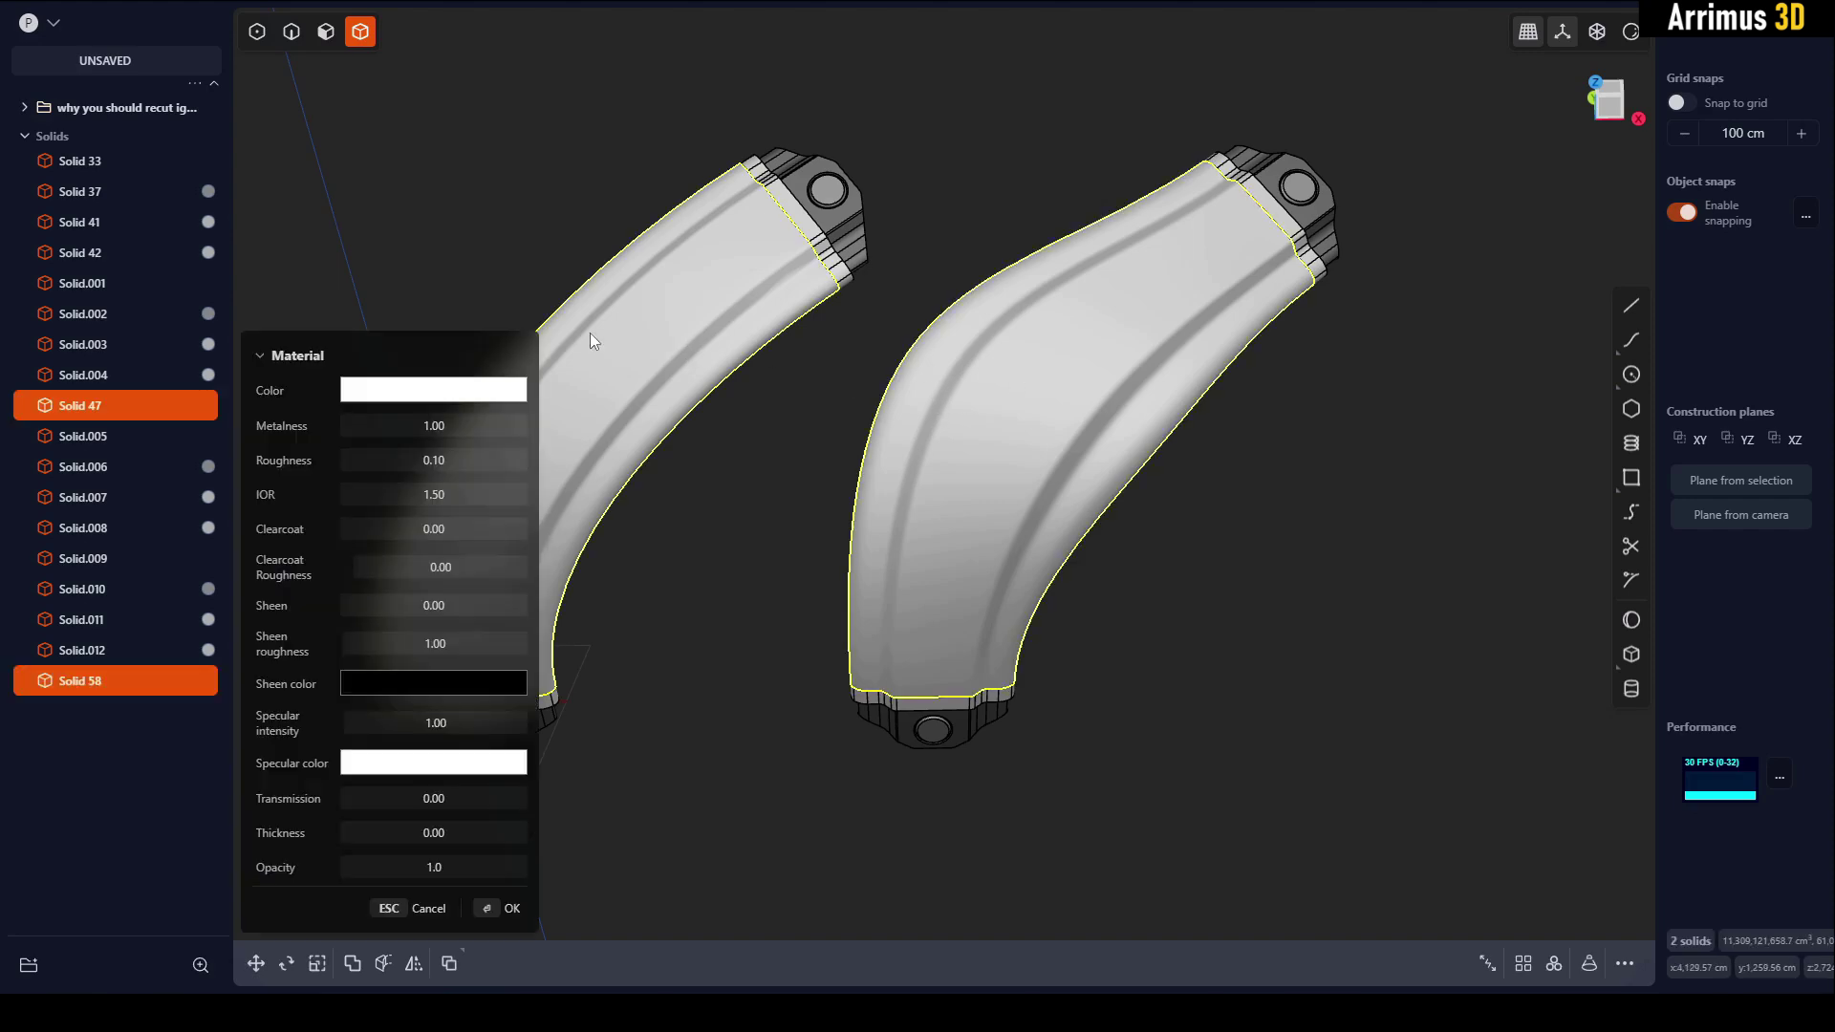
pyautogui.click(366, 393)
pyautogui.click(538, 421)
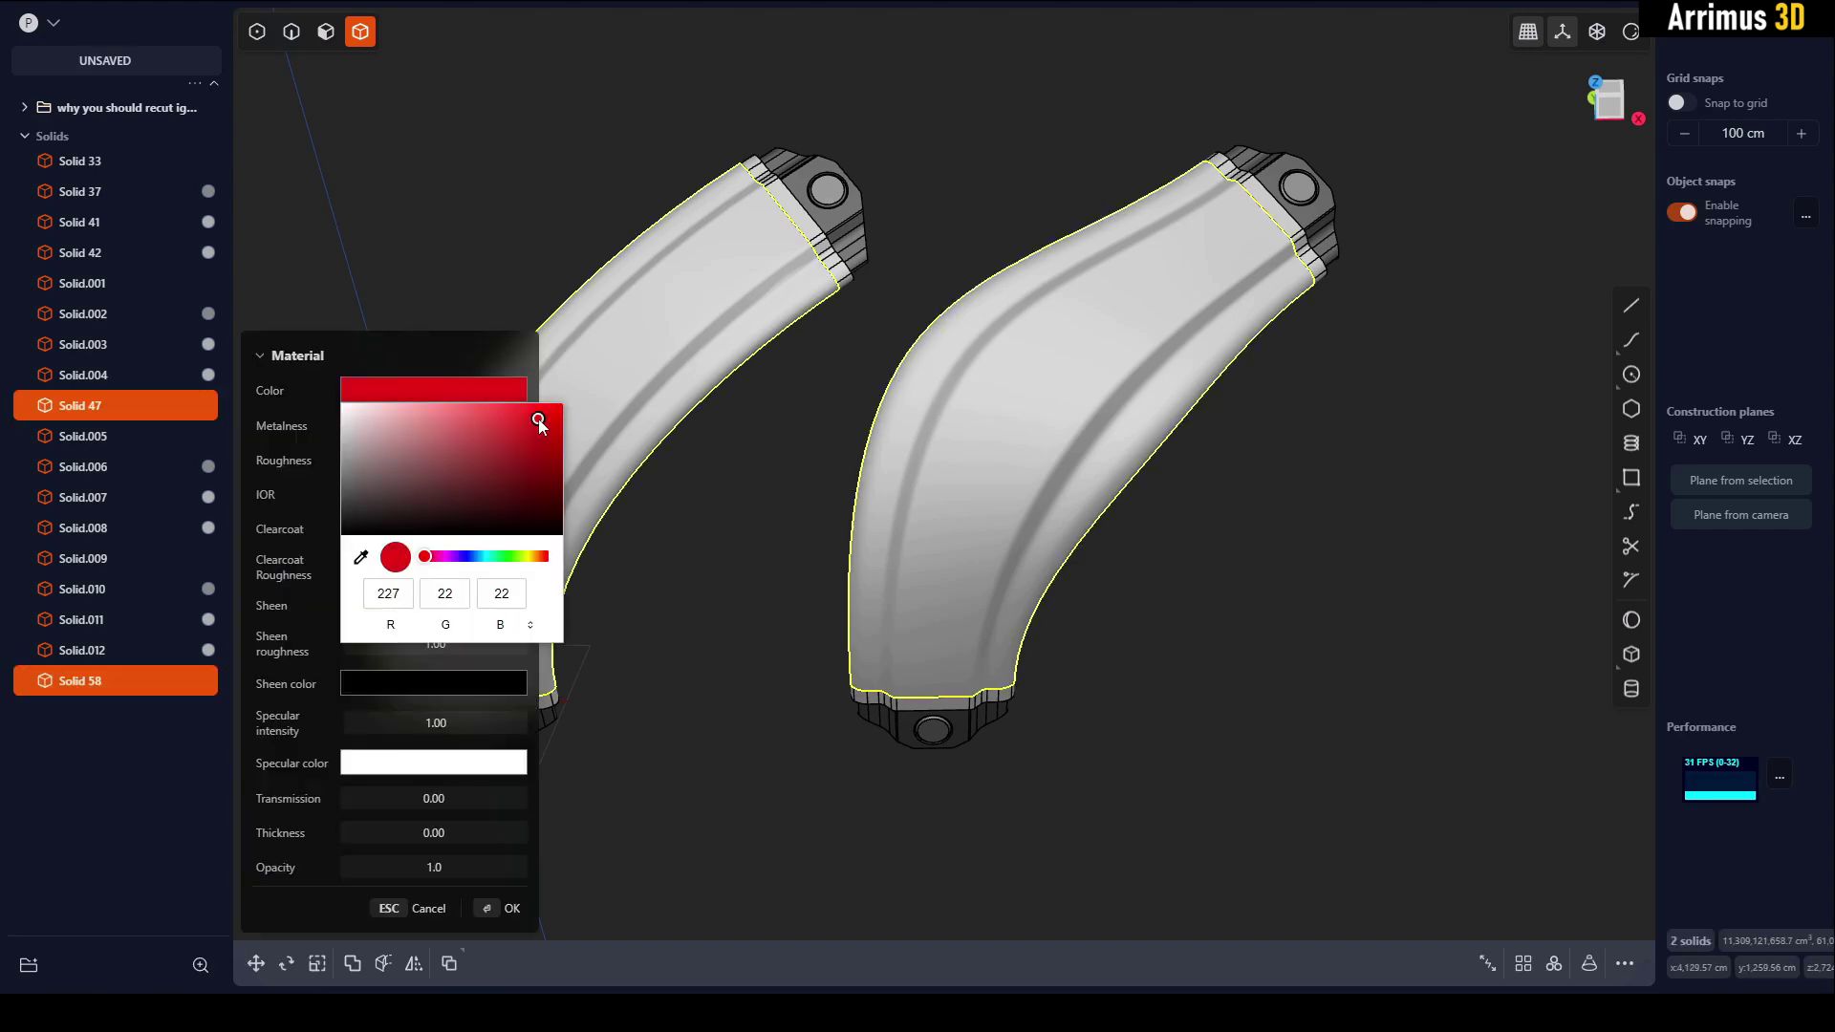
pyautogui.rightClick(477, 219)
pyautogui.click(420, 221)
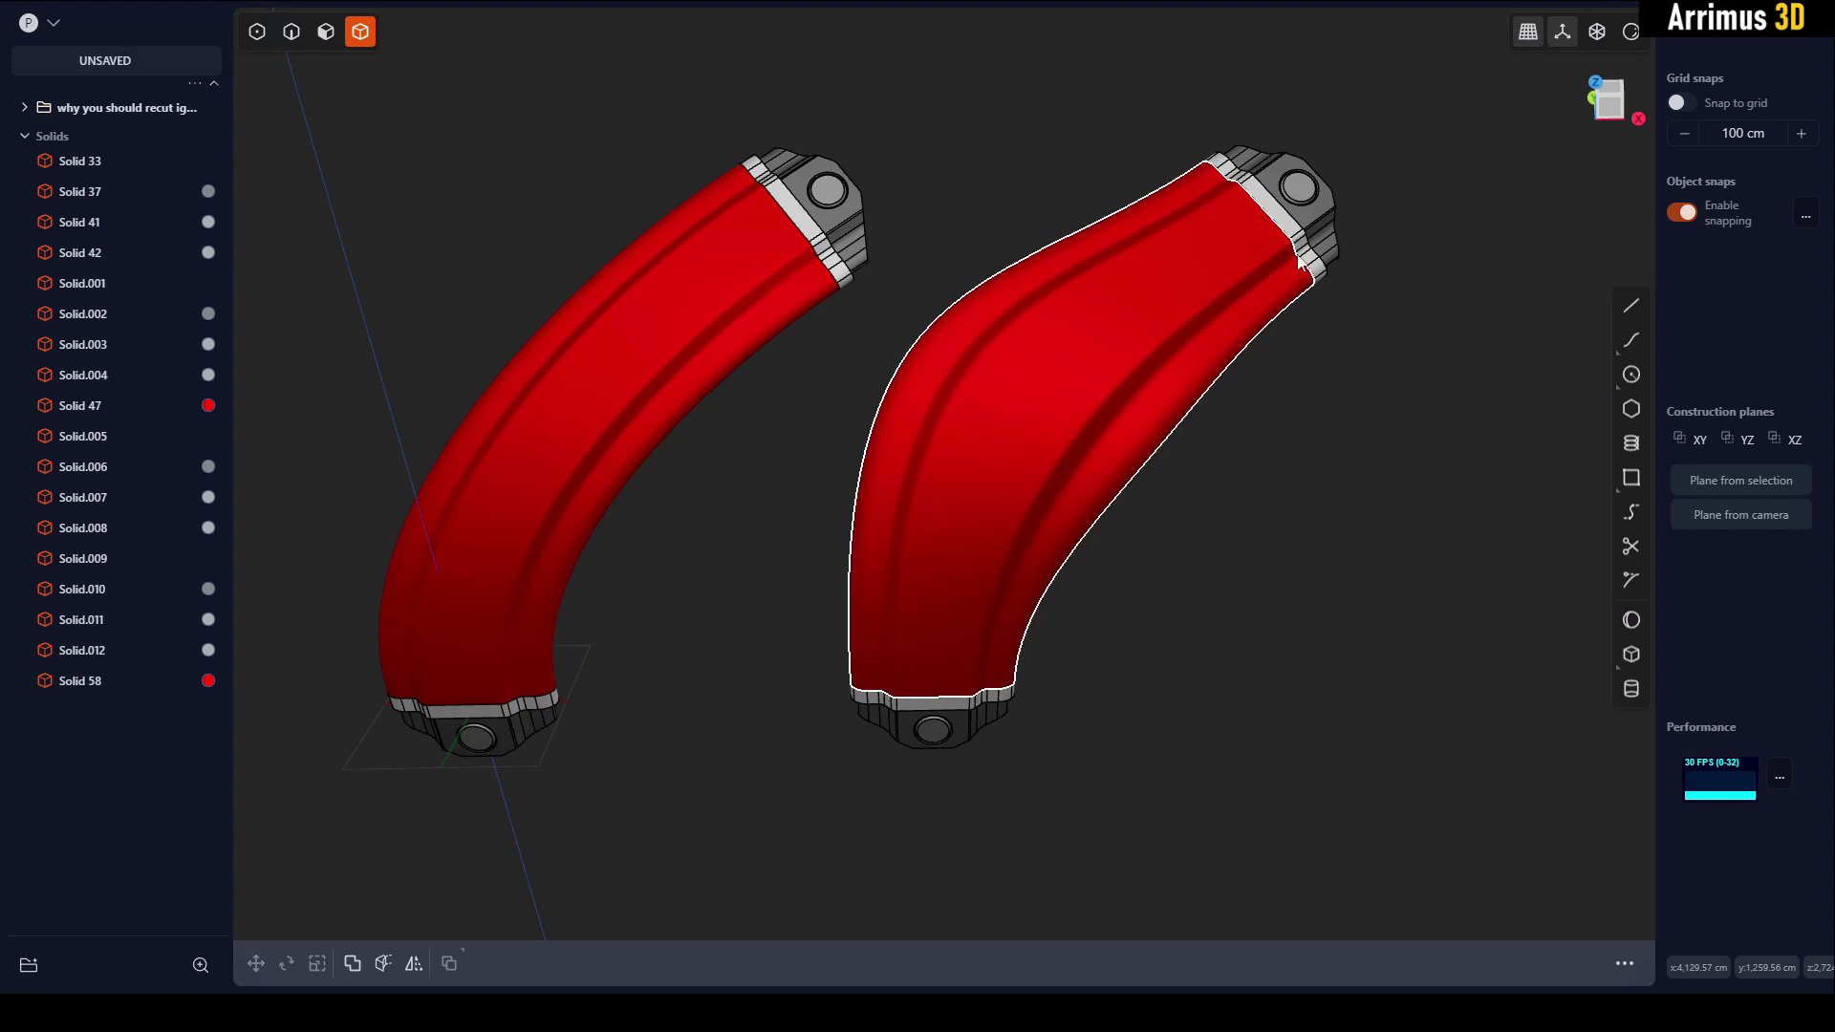
# Assign a dark grey material to the four plates at the ends of the lofted bodies.
pyautogui.click(1293, 236)
pyautogui.keyDown('shift'); pyautogui.click(958, 708); pyautogui.keyUp('shift')
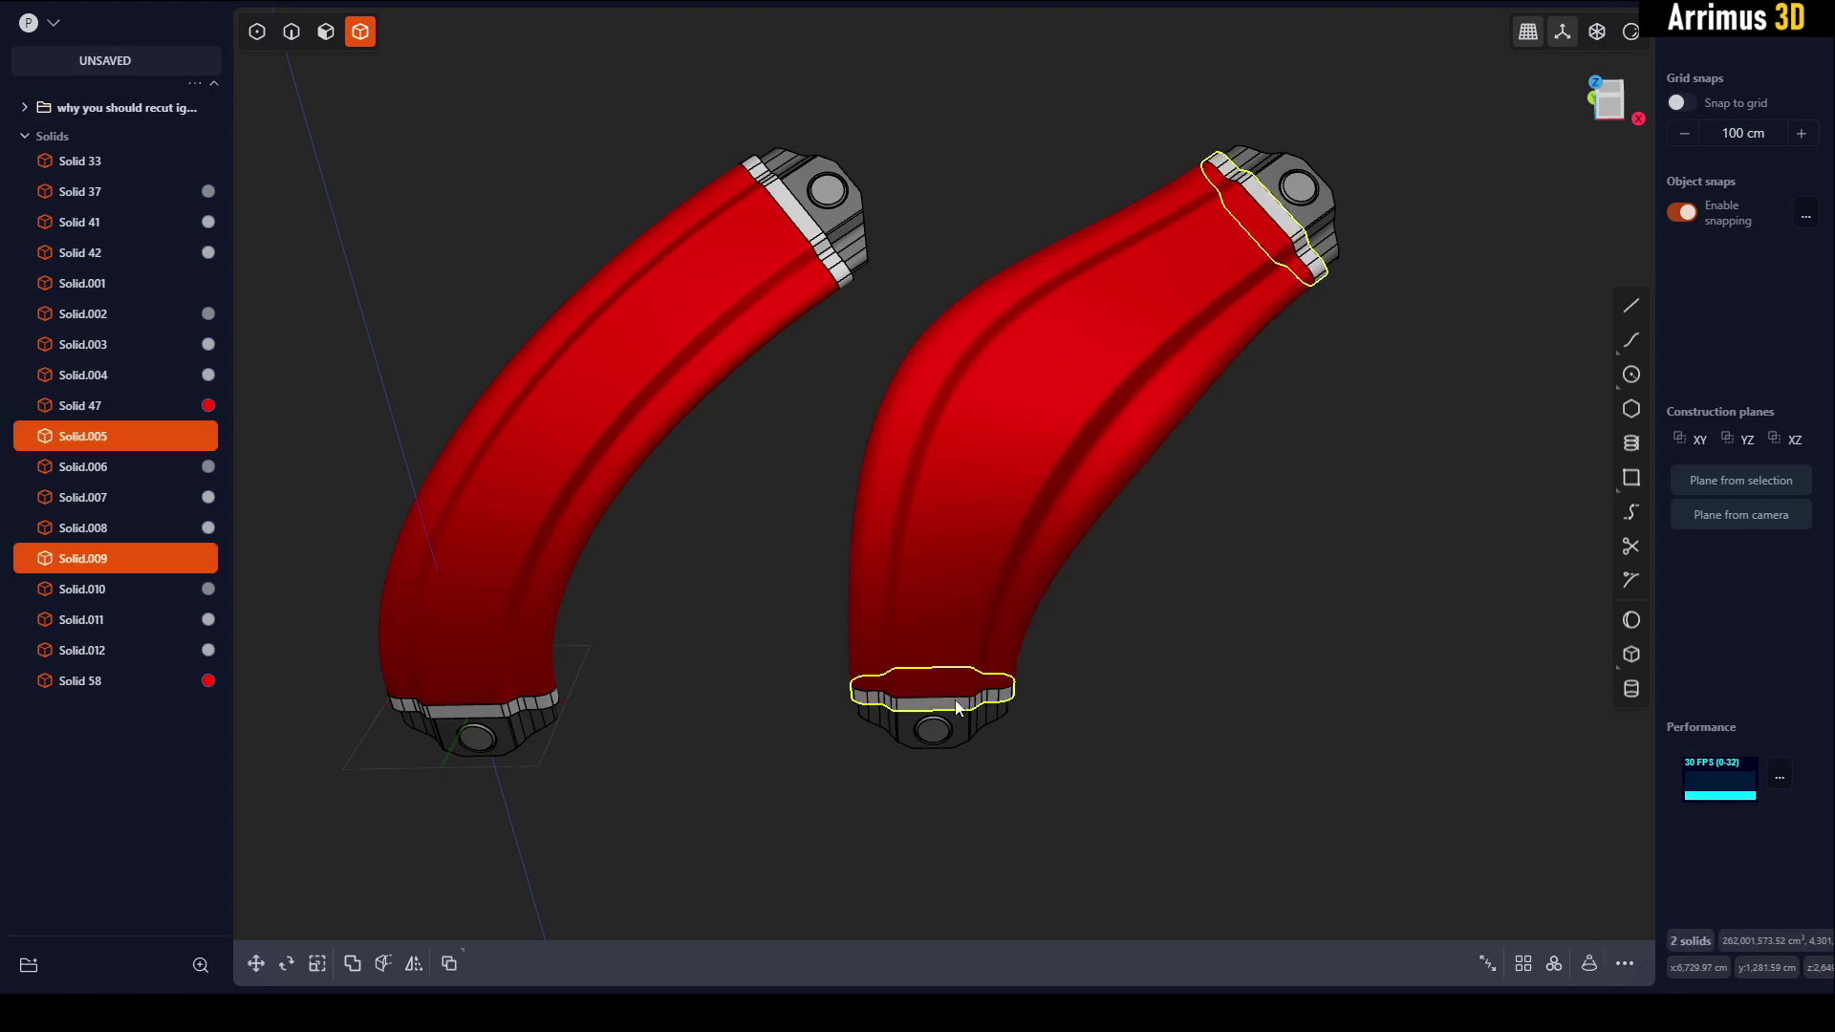
pyautogui.keyDown('shift'); pyautogui.click(533, 712); pyautogui.keyUp('shift')
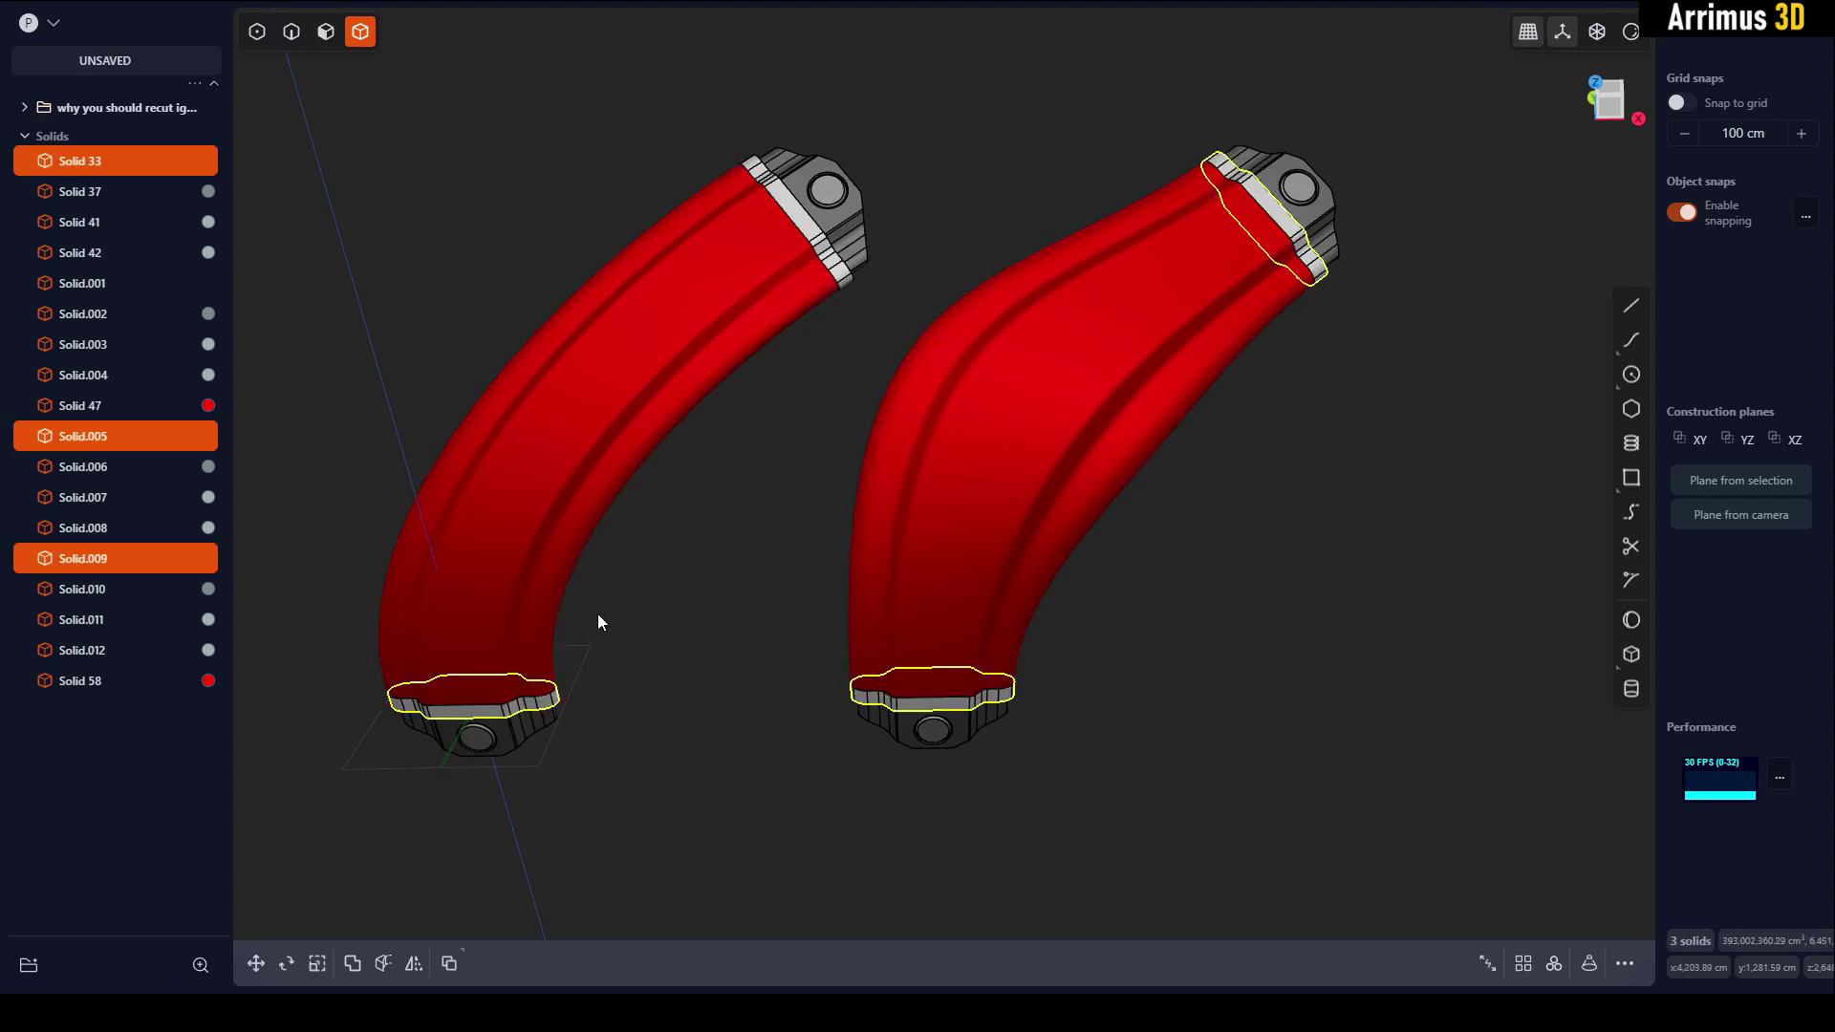
pyautogui.keyDown('shift'); pyautogui.click(808, 241); pyautogui.keyUp('shift')
pyautogui.press('m')
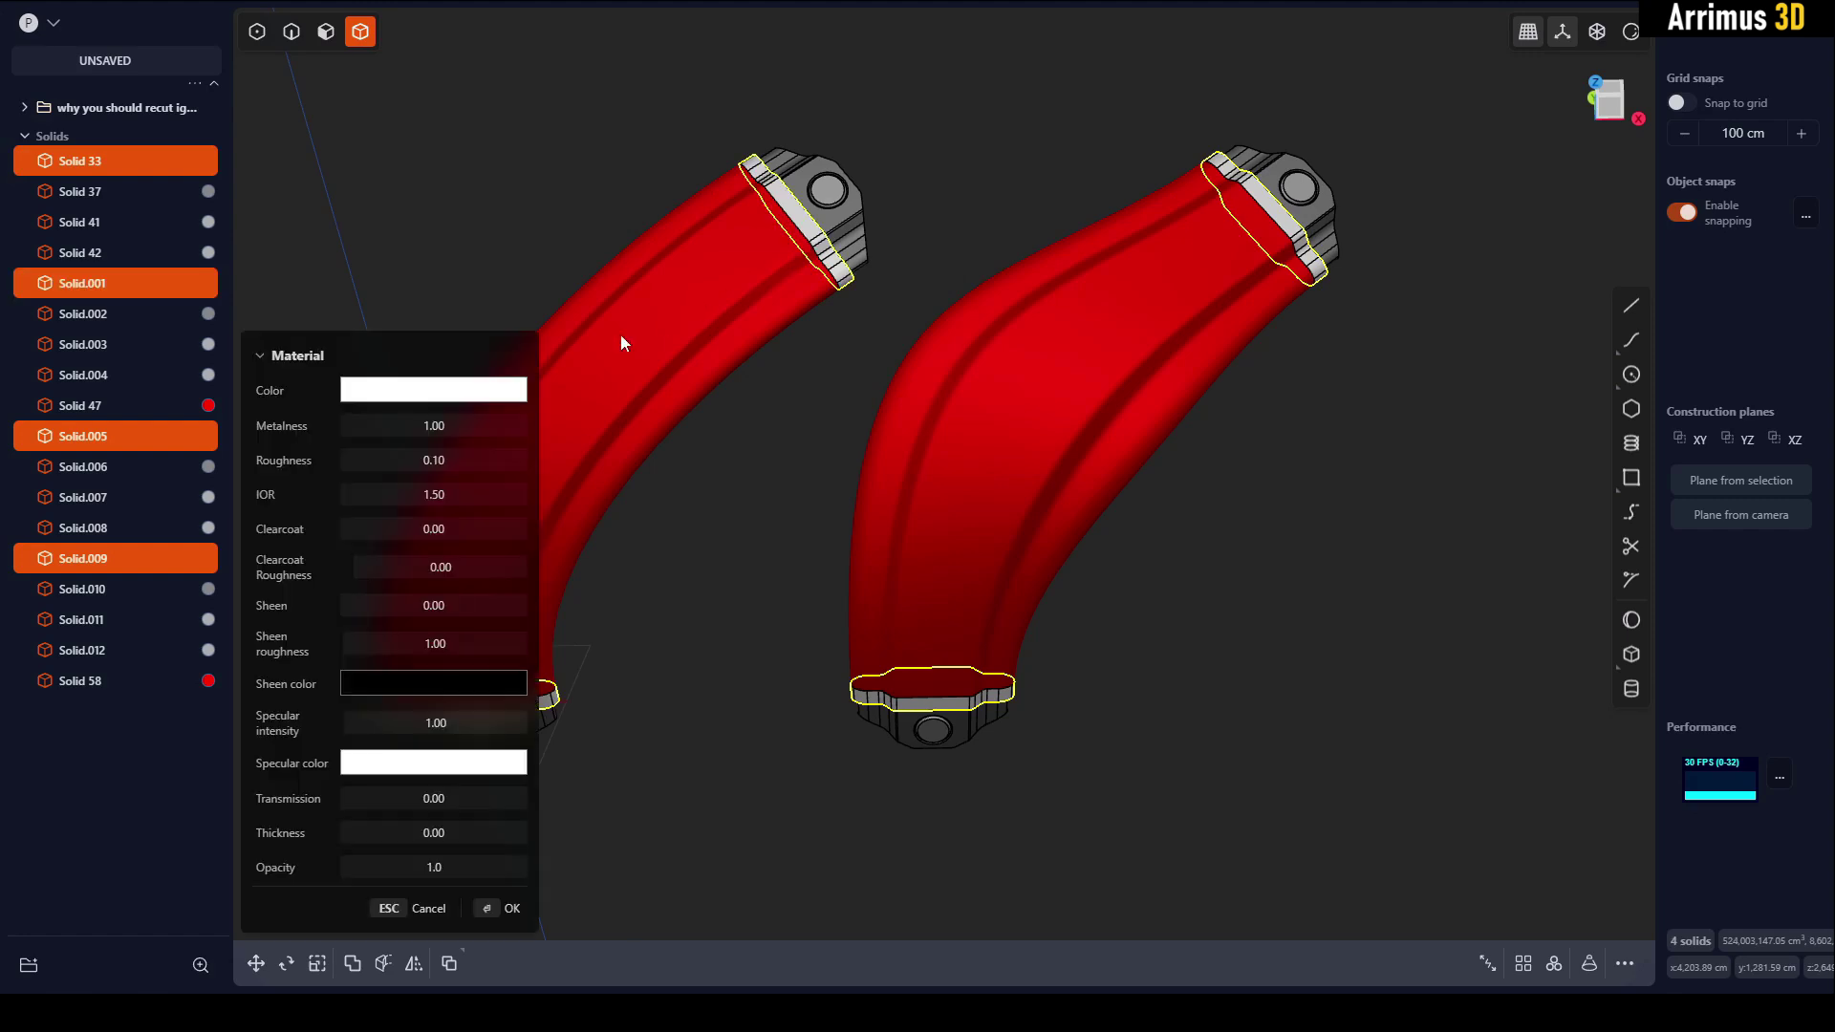
pyautogui.click(487, 392)
pyautogui.moveTo(404, 470); pyautogui.dragTo(340, 490)
pyautogui.rightClick(680, 376)
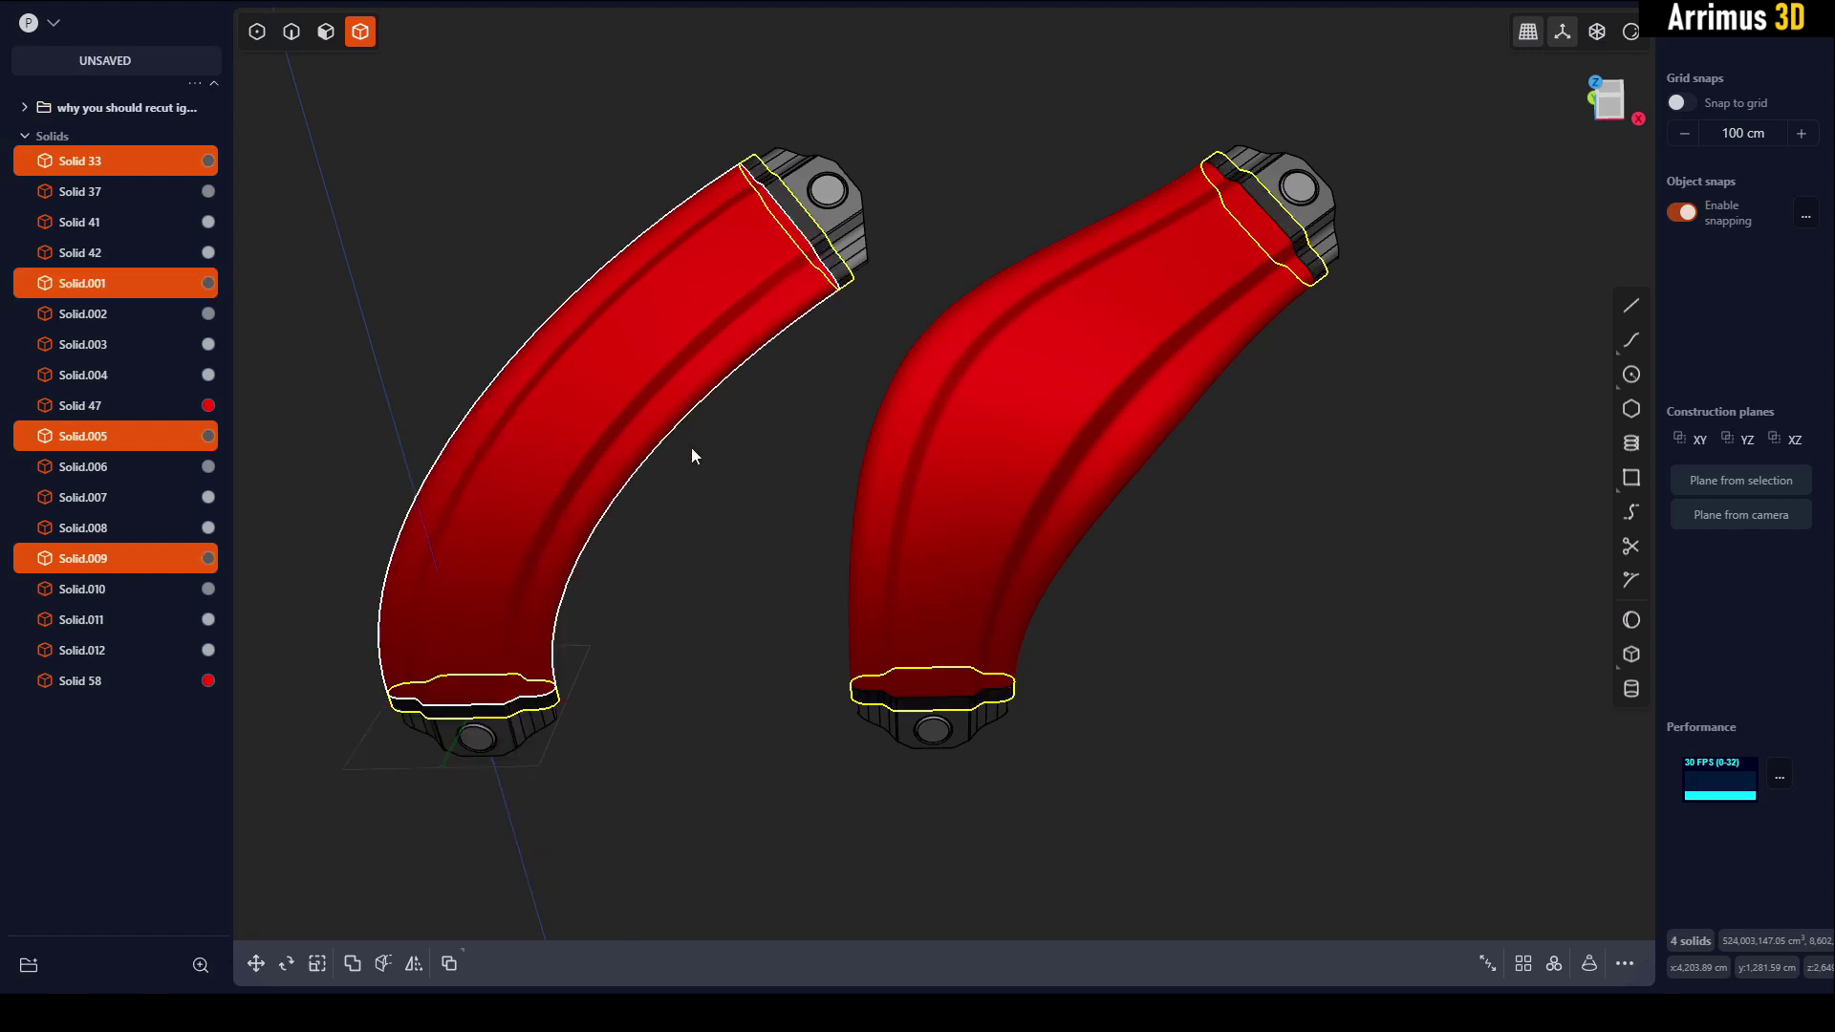
pyautogui.click(769, 493)
# Hide the edge lines on the solids to show the two coloured arms cleanly.
pyautogui.hotkey('alt', 'shift', 'z')
pyautogui.scroll(-2, 964, 538)
pyautogui.moveTo(977, 531); pyautogui.dragTo(1272, 529, button='middle')
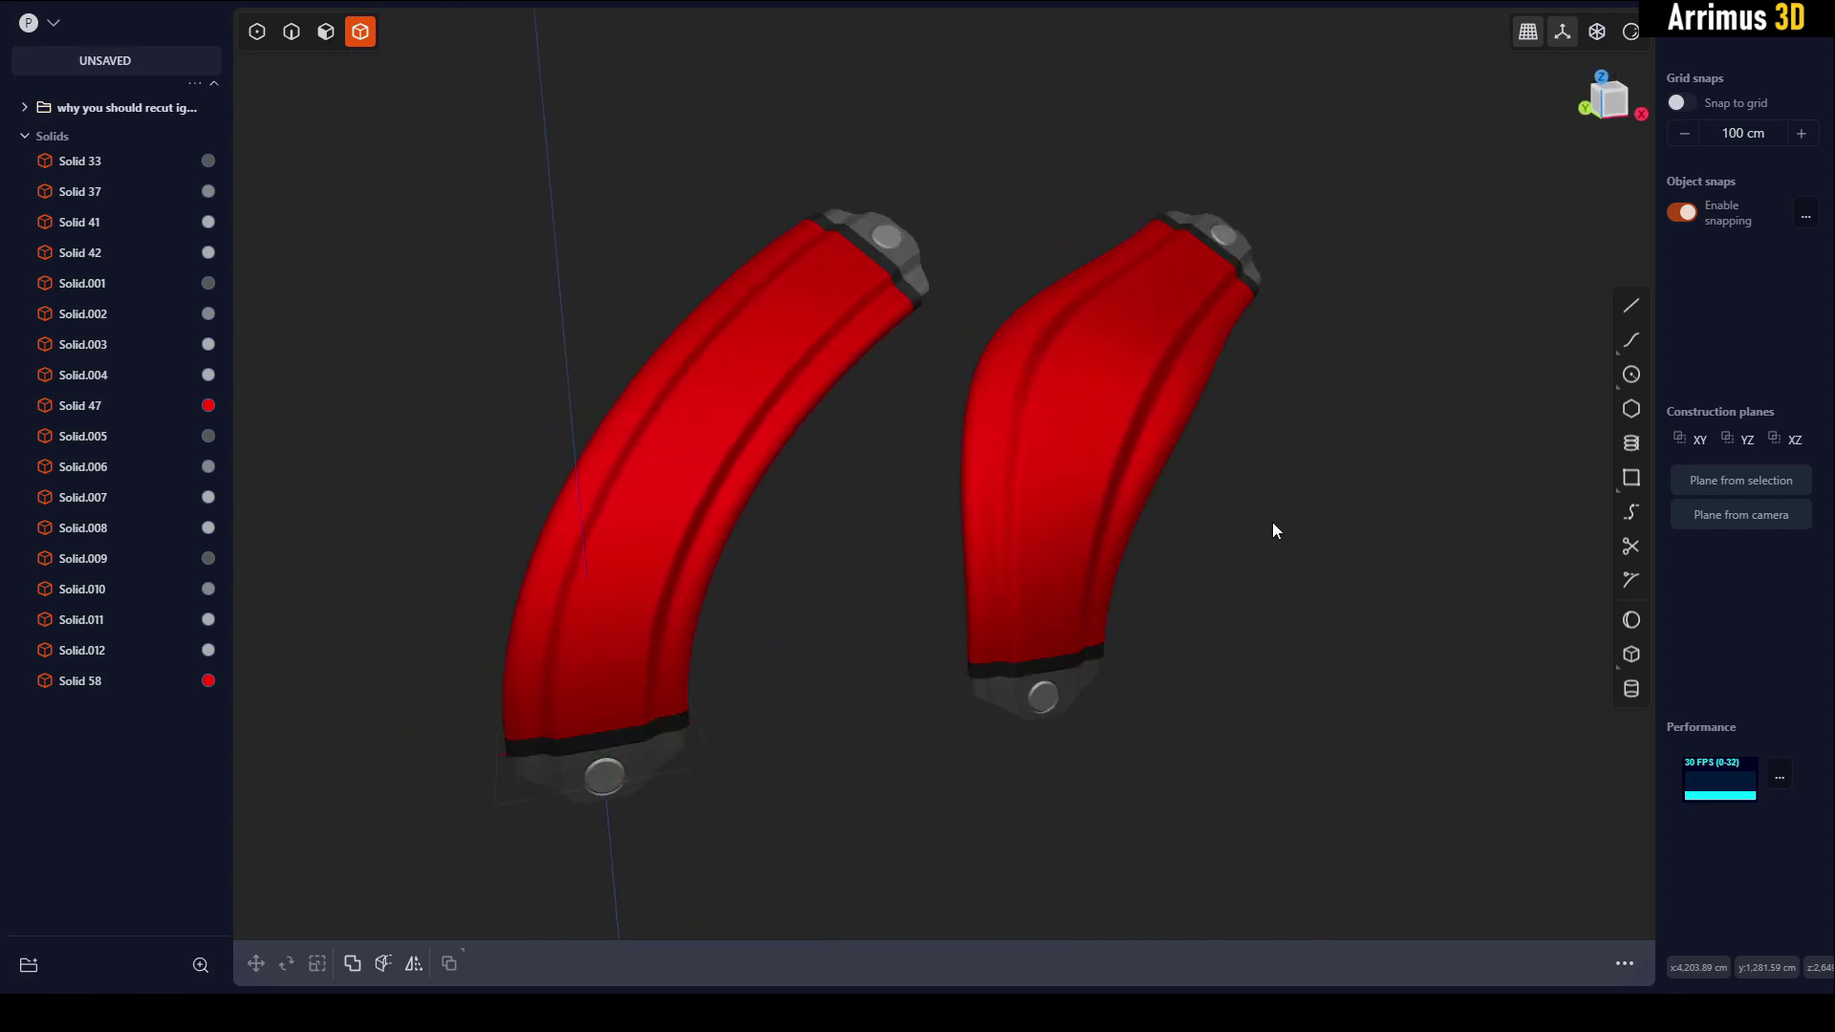